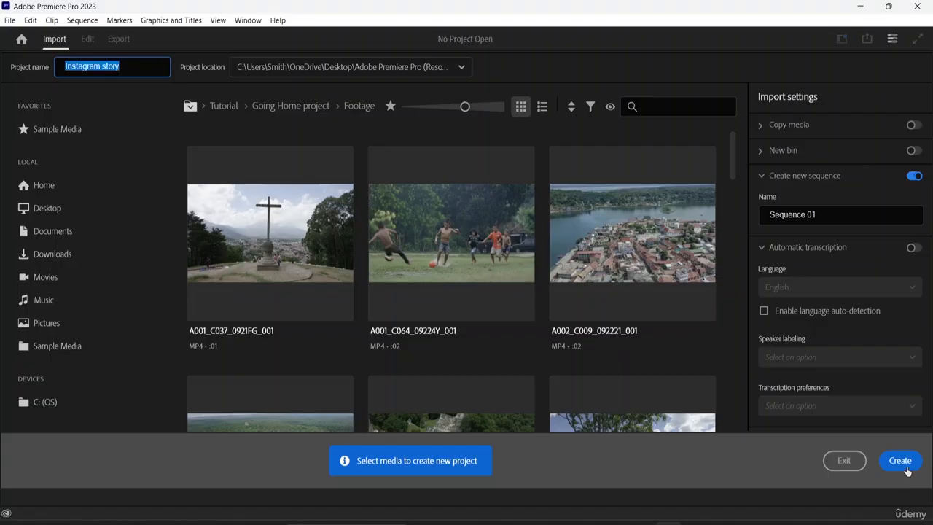
- Create the new project named Instagram story without selecting any media
{"action": "left_click", "coordinate": [903, 470]}
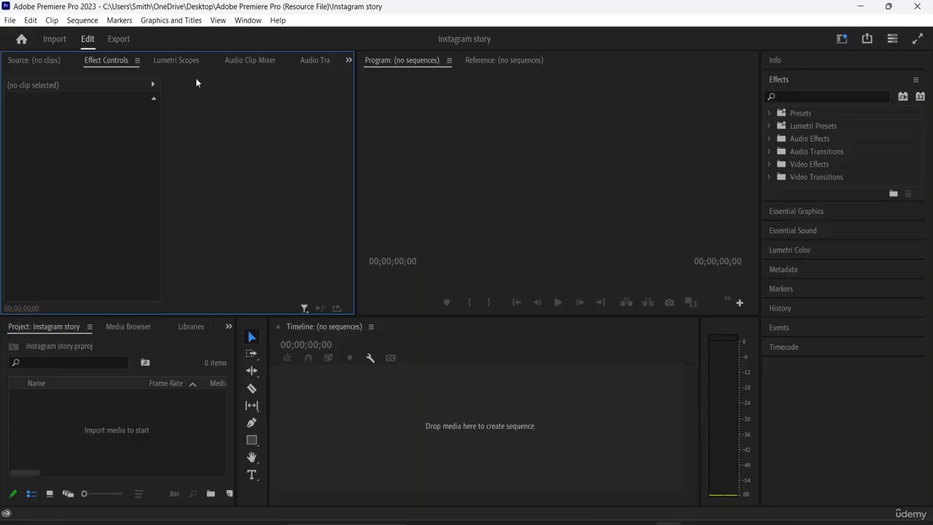
{"action": "key", "text": "ctrl+n"}
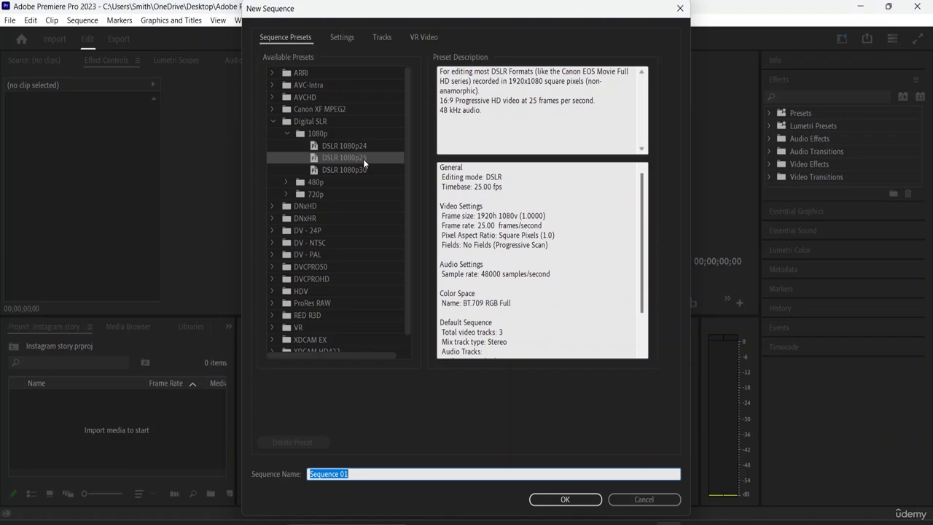
{"action": "left_click", "coordinate": [343, 38]}
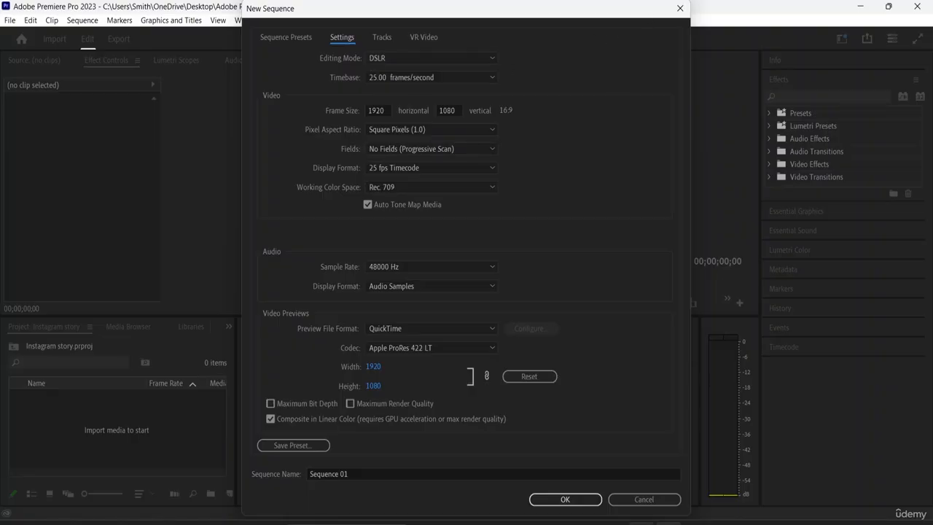
{"action": "left_click", "coordinate": [649, 501]}
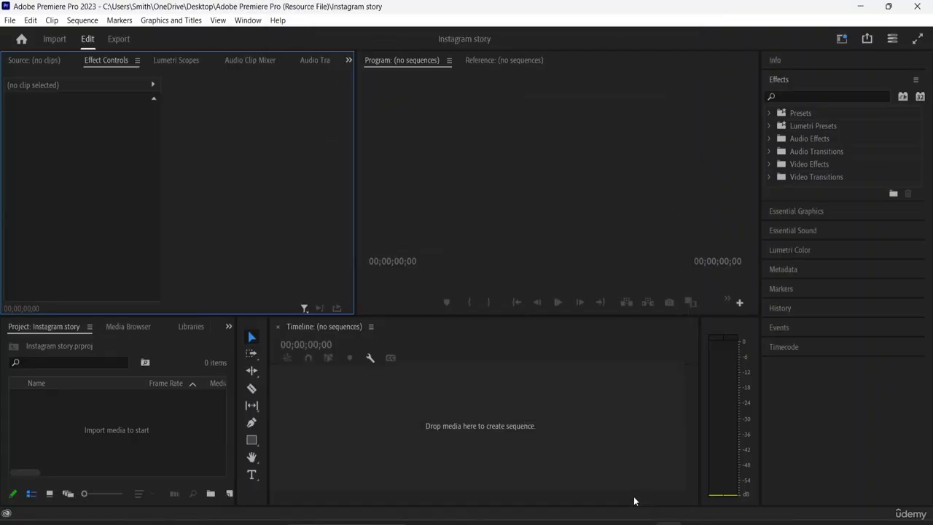
- Switch to the browser and review the social media video sizes article for the 1:1, 4:5 and 9:16 ratios
{"action": "left_click", "coordinate": [562, 523]}
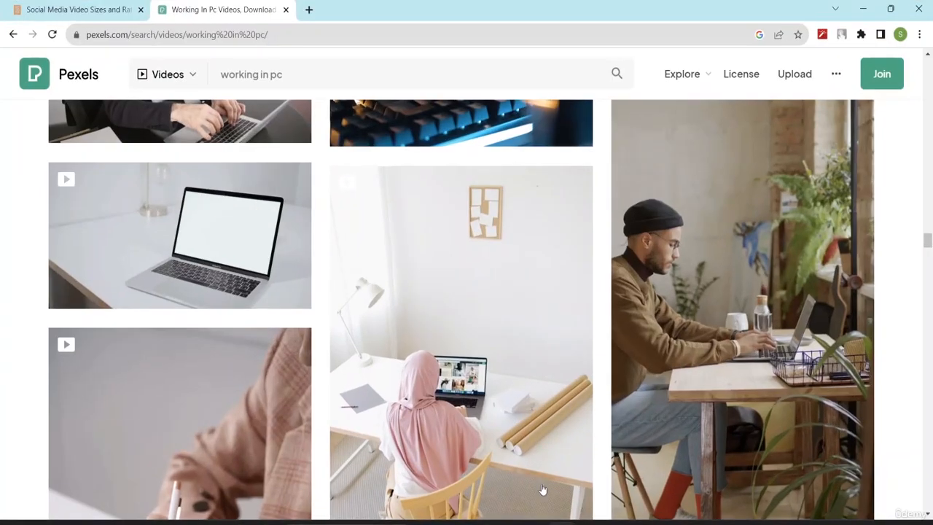
{"action": "left_click", "coordinate": [63, 10]}
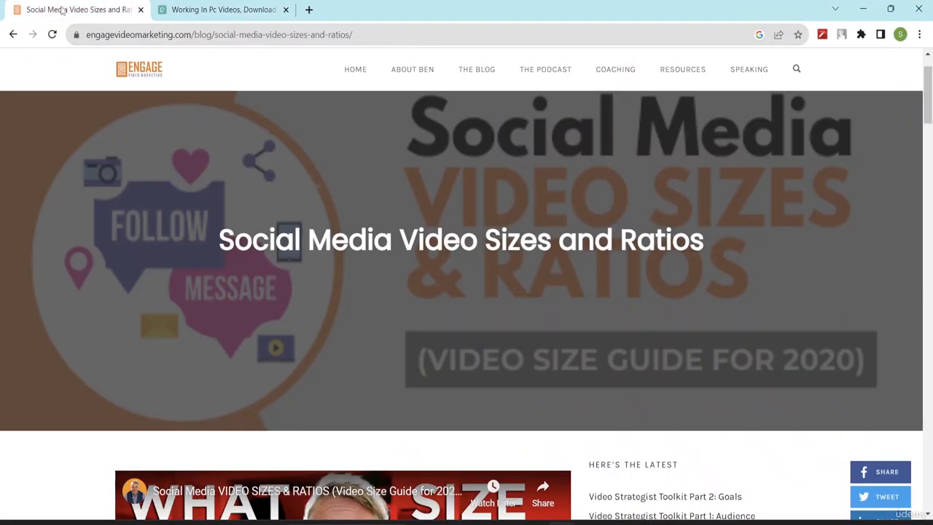
{"action": "scroll", "coordinate": [368, 216], "scroll_direction": "down", "scroll_amount": 2}
{"action": "scroll", "coordinate": [368, 216], "scroll_direction": "down", "scroll_amount": 3}
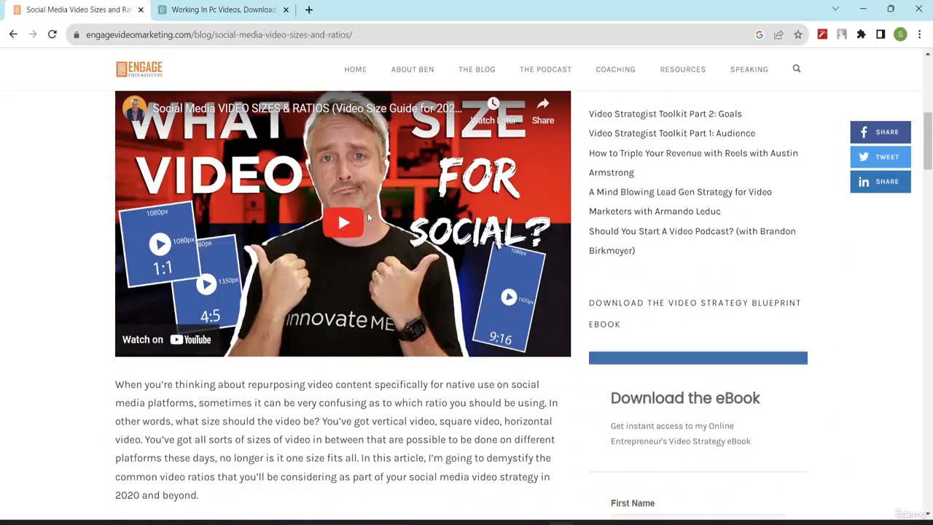
{"action": "scroll", "coordinate": [368, 217], "scroll_direction": "down", "scroll_amount": 8}
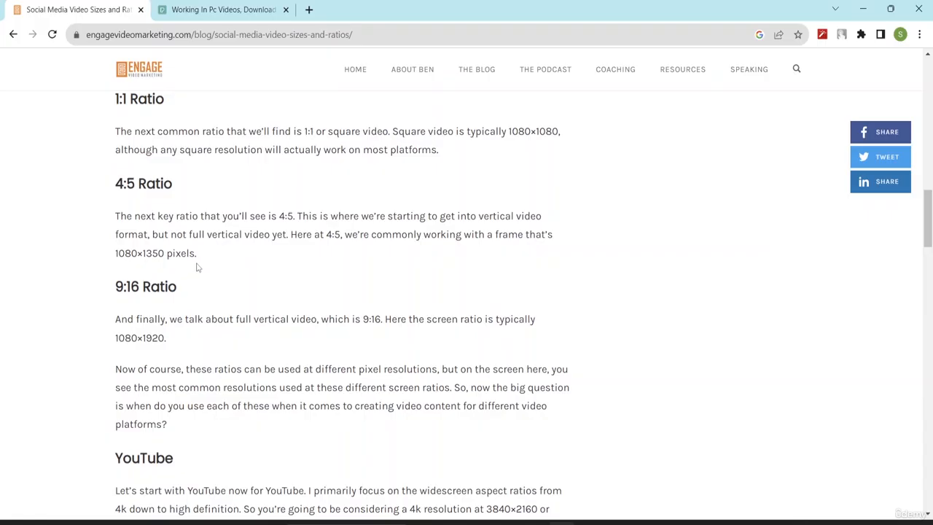
{"action": "scroll", "coordinate": [197, 266], "scroll_direction": "down", "scroll_amount": 1}
{"action": "scroll", "coordinate": [200, 260], "scroll_direction": "up", "scroll_amount": 2}
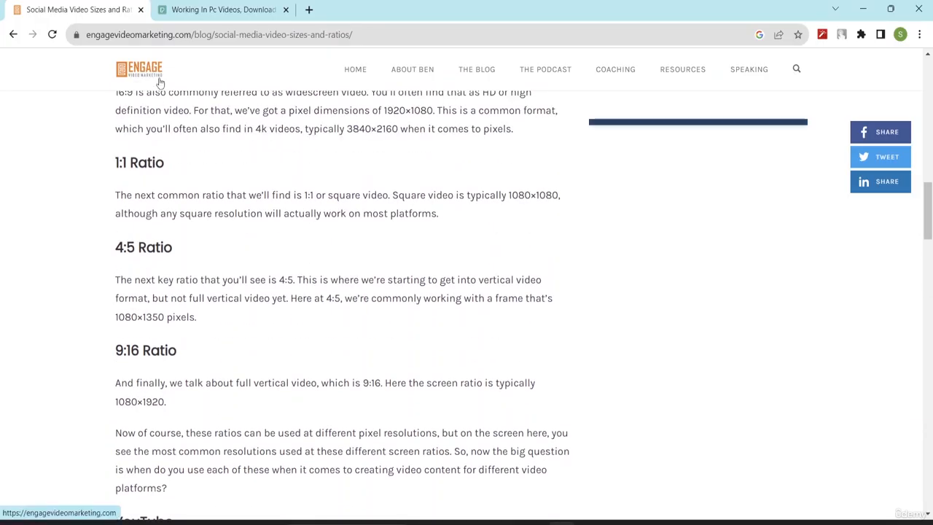
{"action": "scroll", "coordinate": [378, 170], "scroll_direction": "up", "scroll_amount": 12}
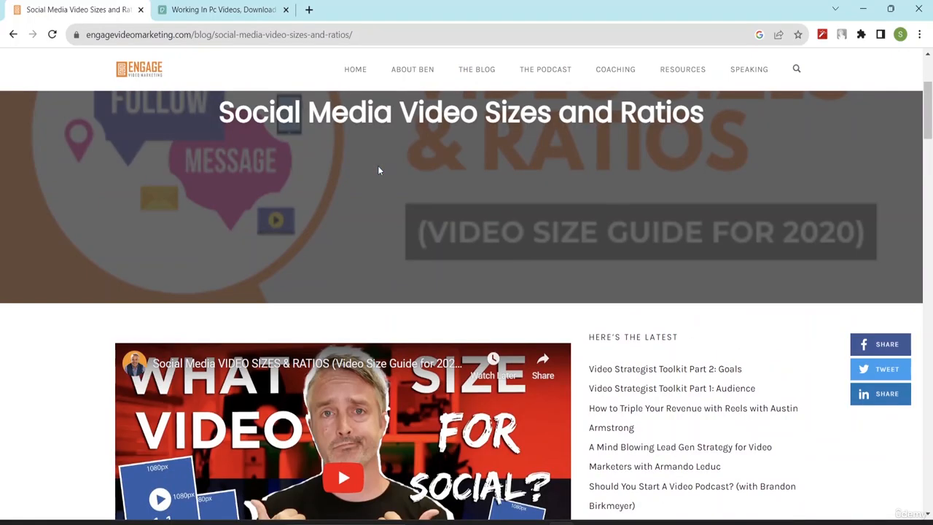
{"action": "scroll", "coordinate": [378, 170], "scroll_direction": "up", "scroll_amount": 3}
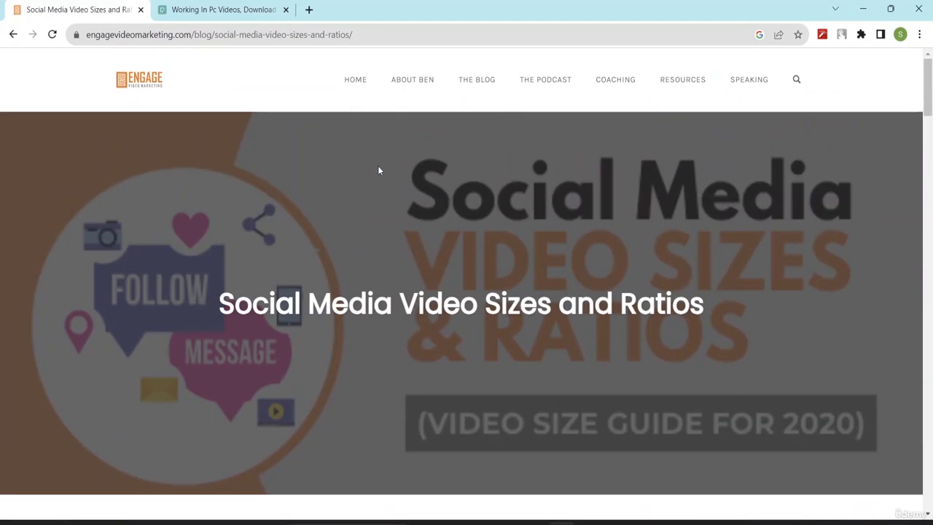
{"action": "scroll", "coordinate": [379, 171], "scroll_direction": "down", "scroll_amount": 12}
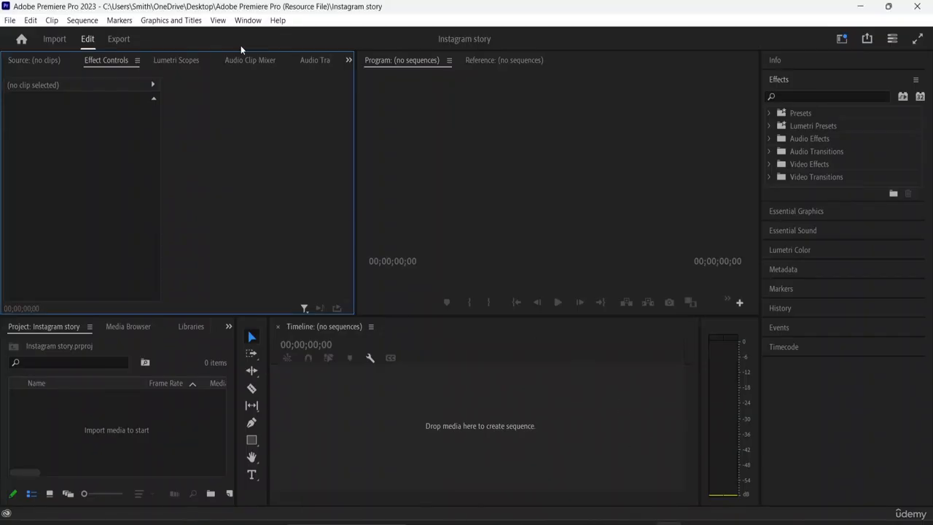
- Start a new sequence in Premiere Pro and set its horizontal frame size to 1080
{"action": "key", "text": "ctrl+n"}
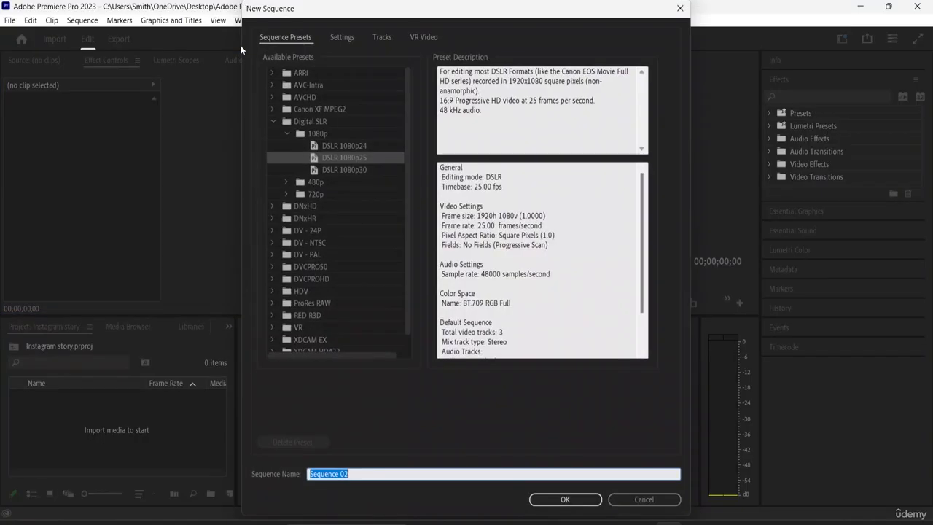
{"action": "left_click", "coordinate": [348, 37]}
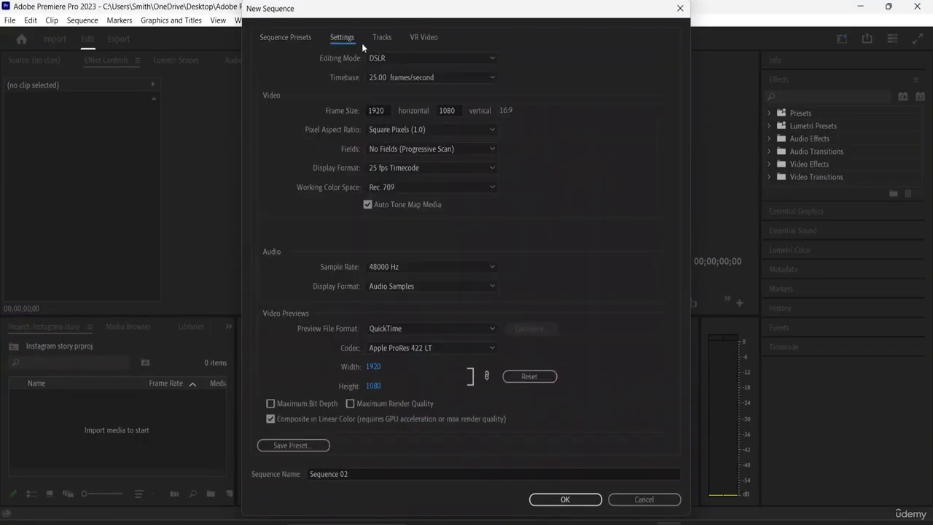
{"action": "left_click", "coordinate": [385, 110]}
{"action": "key", "text": "BackSpace"}
{"action": "key", "text": "BackSpace"}
{"action": "key", "text": "BackSpace"}
{"action": "key", "text": "BackSpace"}
{"action": "type", "text": "10"}
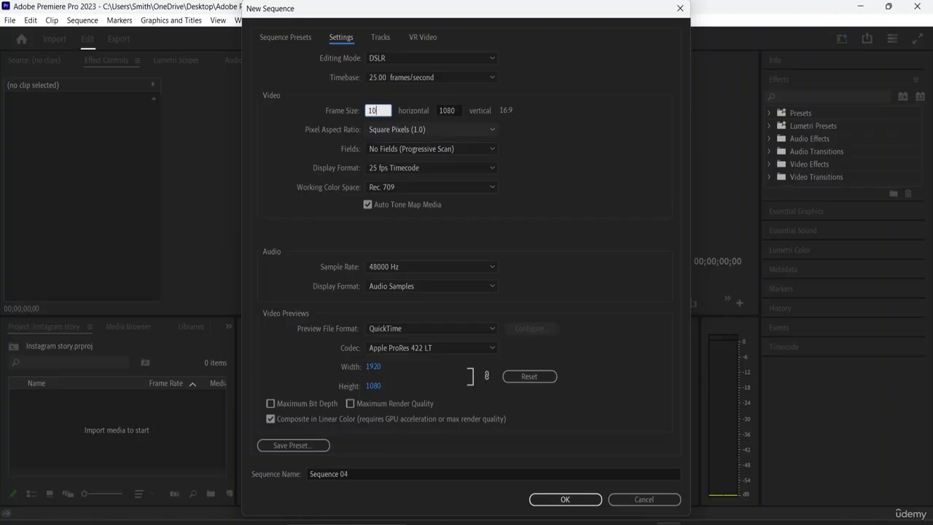
{"action": "type", "text": "80"}
- Set the sequence's vertical frame size to 1350 and its audio sample rate to 96000 Hz
{"action": "left_click", "coordinate": [448, 107]}
{"action": "type", "text": "10"}
{"action": "key", "text": "BackSpace"}
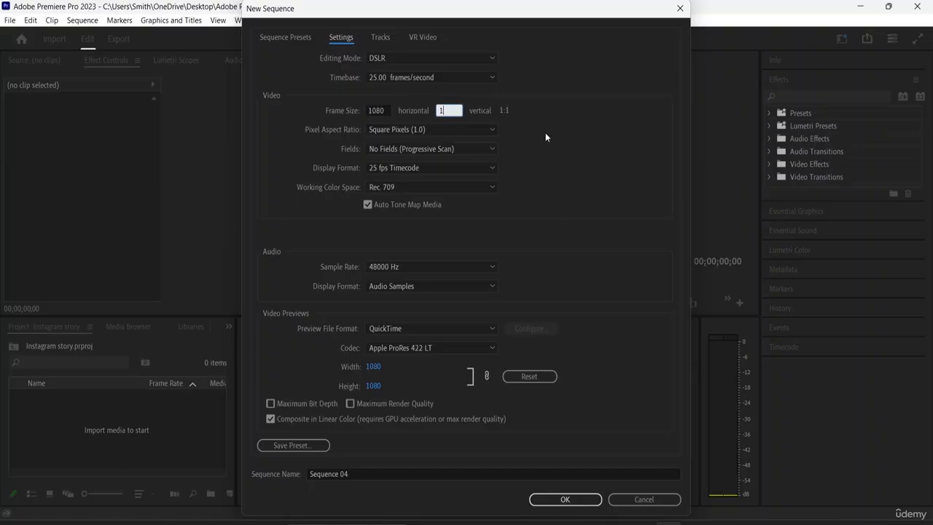
{"action": "type", "text": "350"}
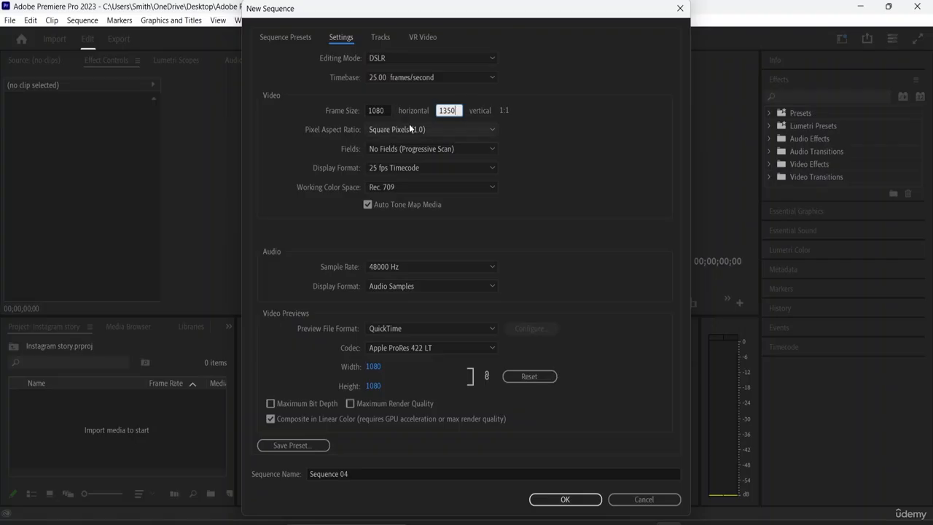
{"action": "left_click", "coordinate": [386, 109]}
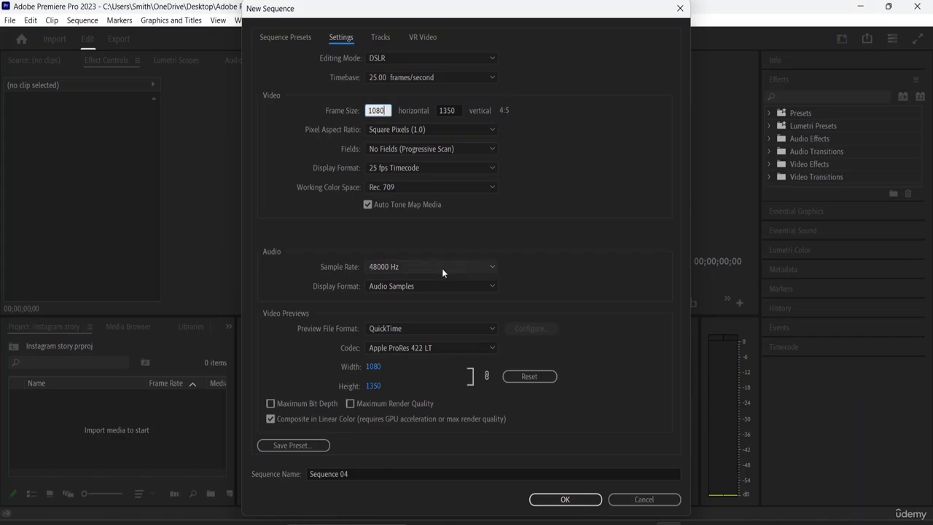
{"action": "scroll", "coordinate": [441, 269], "scroll_direction": "down", "scroll_amount": 2}
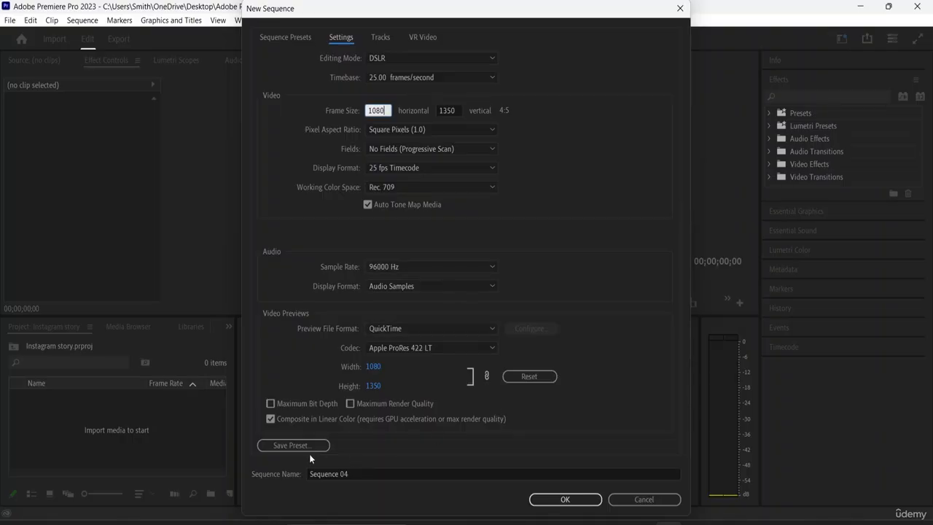
- Name the sequence Instagram Story and create it
{"action": "left_click", "coordinate": [352, 475]}
{"action": "key", "text": "BackSpace"}
{"action": "key", "text": "BackSpace"}
{"action": "key", "text": "BackSpace"}
{"action": "key", "text": "BackSpace"}
{"action": "key", "text": "BackSpace"}
{"action": "key", "text": "BackSpace"}
{"action": "key", "text": "BackSpace"}
{"action": "key", "text": "BackSpace"}
{"action": "key", "text": "BackSpace"}
{"action": "key", "text": "BackSpace"}
{"action": "key", "text": "BackSpace"}
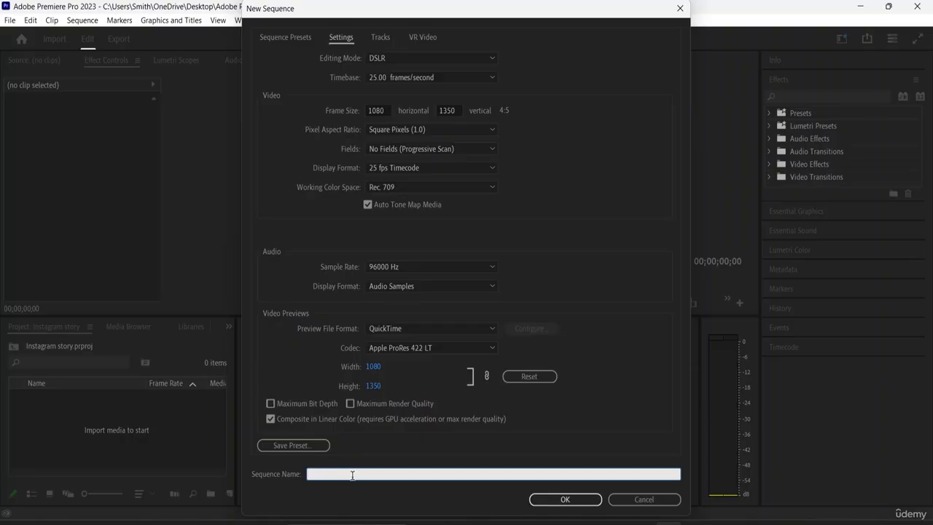
{"action": "type", "text": "Instagram Story"}
{"action": "left_click", "coordinate": [569, 499]}
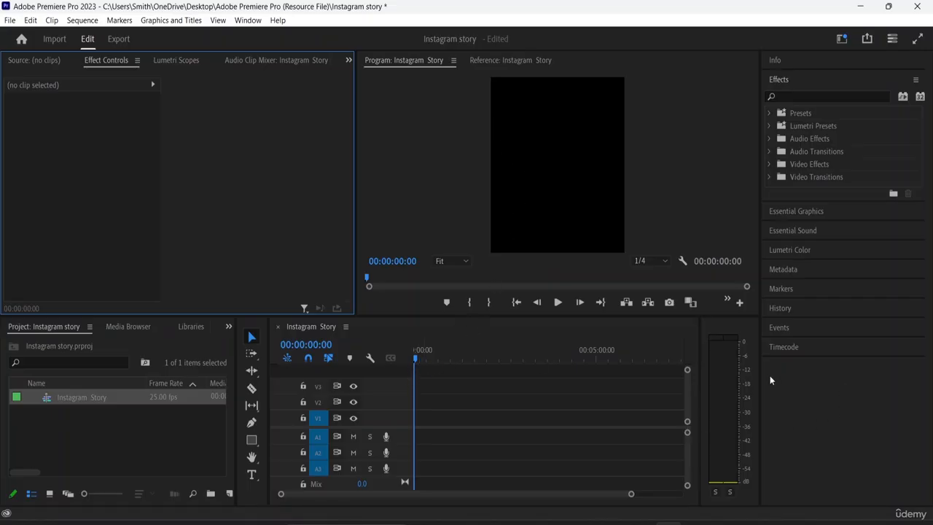
- Widen the Program monitor and the timeline, narrowing the effects area and the audio meters
{"action": "left_click_drag", "start_coordinate": [760, 381], "coordinate": [799, 384]}
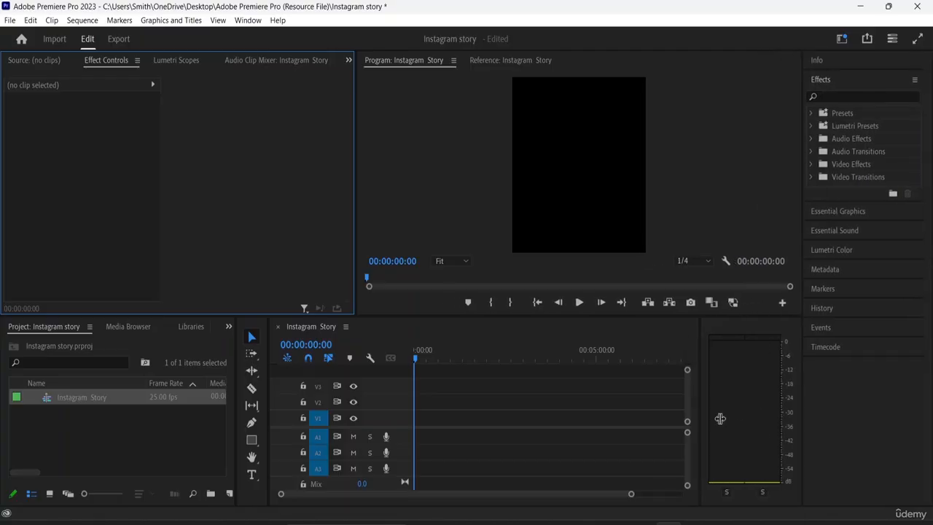
{"action": "left_click_drag", "start_coordinate": [699, 408], "coordinate": [749, 412]}
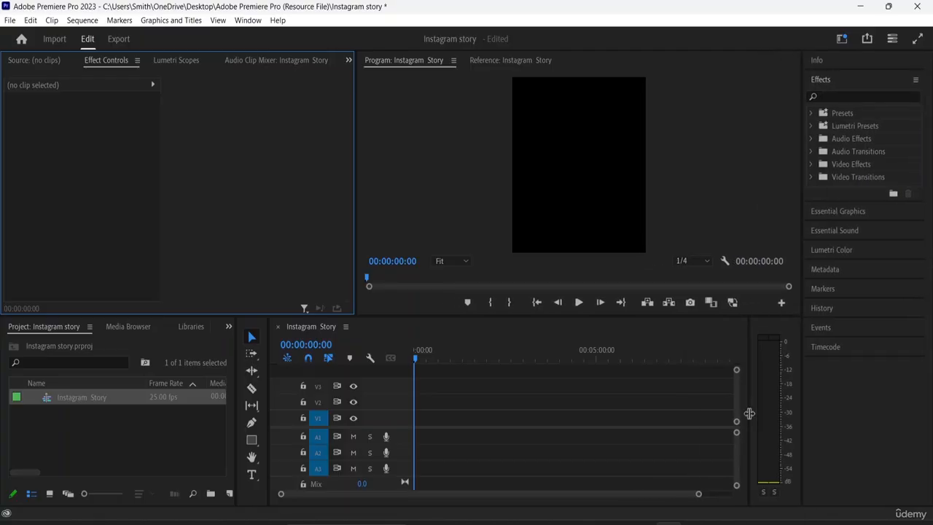
- Add a timeline marker at 00:10:00:00 and return the playhead to the start of the sequence
{"action": "left_click", "coordinate": [608, 420]}
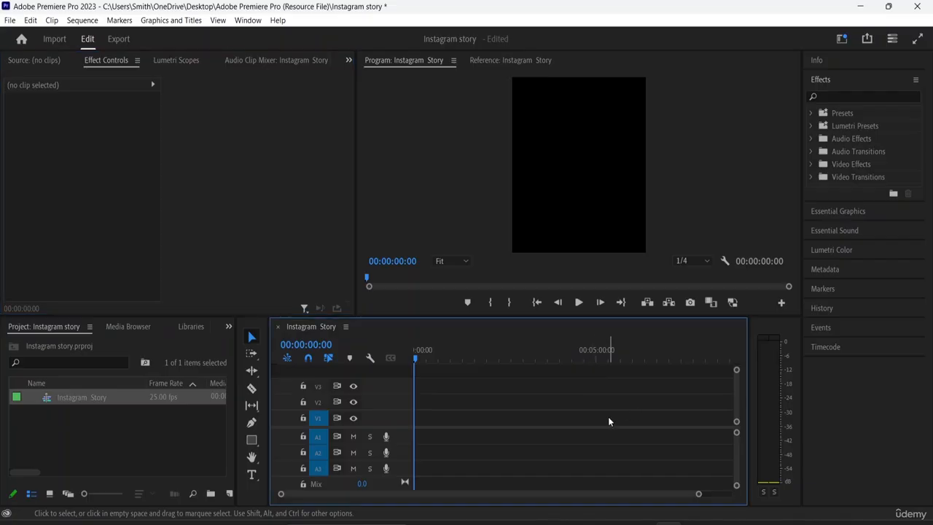
{"action": "key", "text": "minus"}
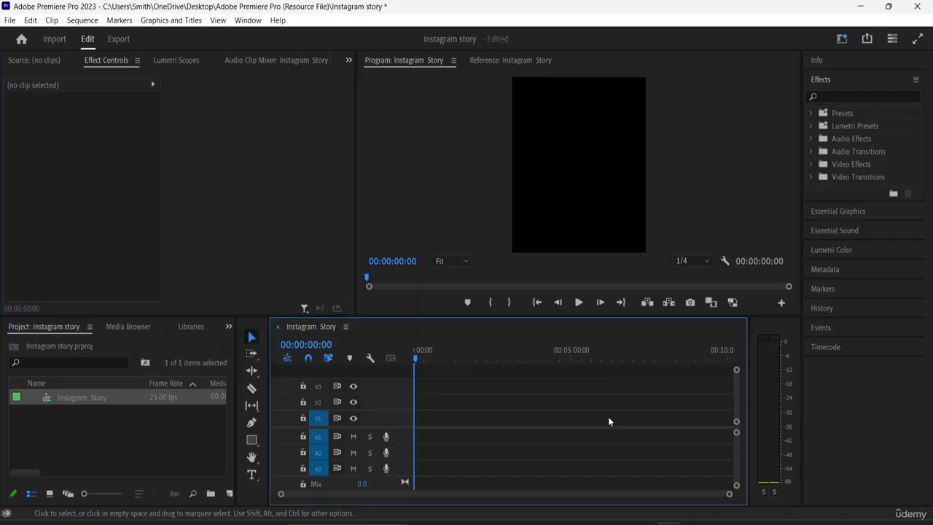
{"action": "key", "text": "equal"}
{"action": "key", "text": "equal"}
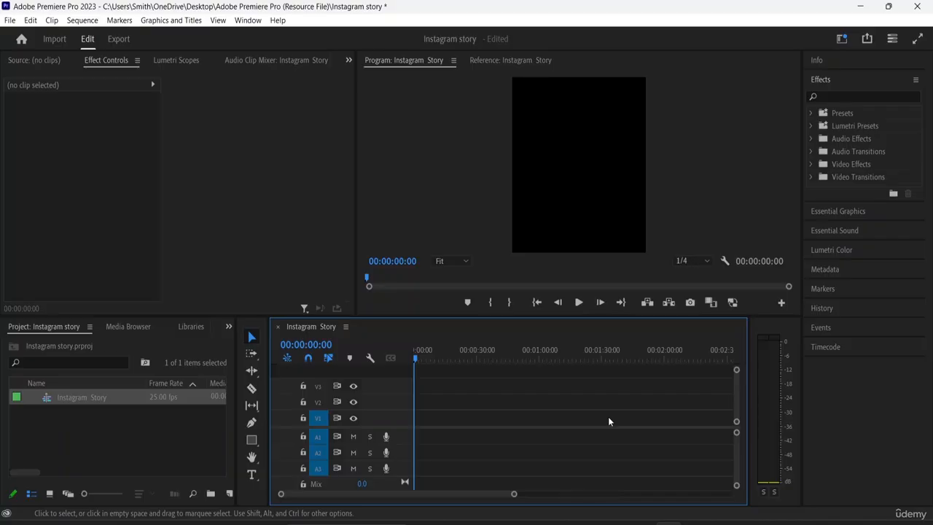
{"action": "key", "text": "minus"}
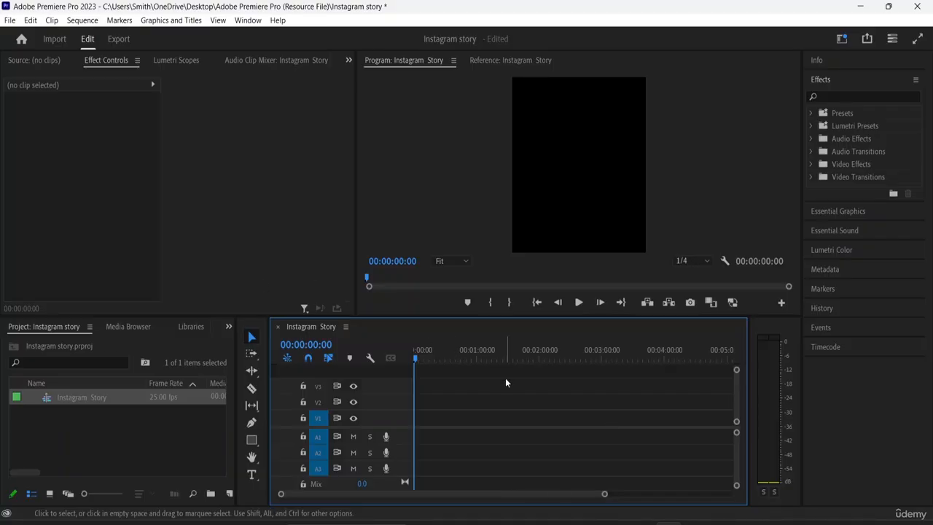
{"action": "key", "text": "minus"}
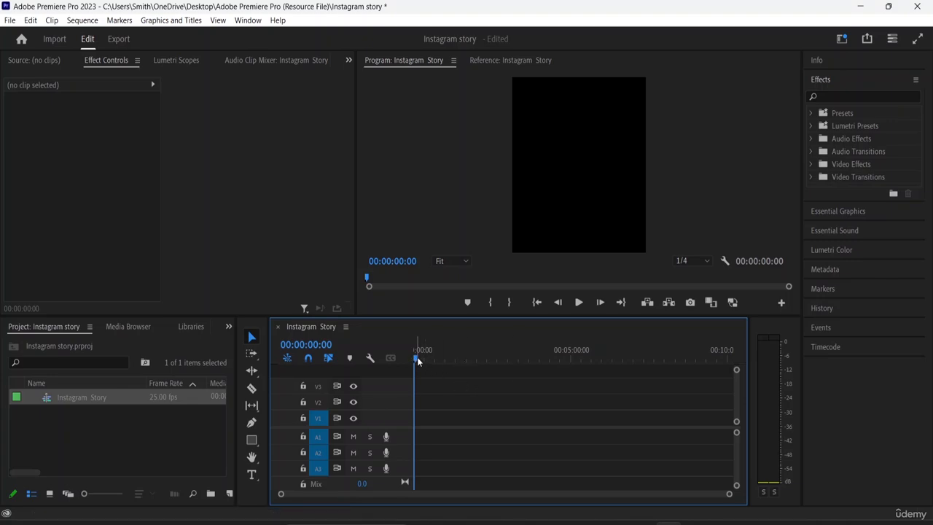
{"action": "left_click_drag", "start_coordinate": [417, 357], "coordinate": [747, 362]}
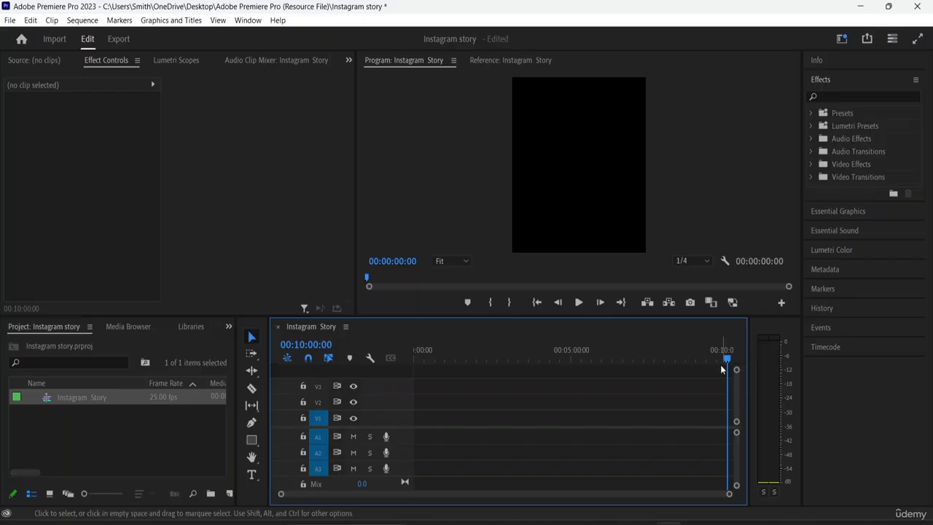
{"action": "key", "text": "m"}
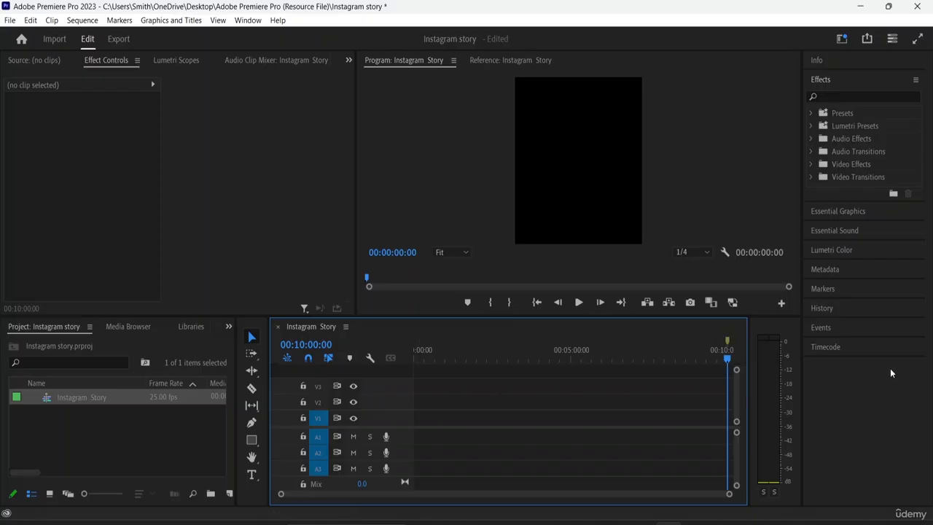
{"action": "left_click_drag", "start_coordinate": [728, 359], "coordinate": [421, 363]}
{"action": "key", "text": "Home"}
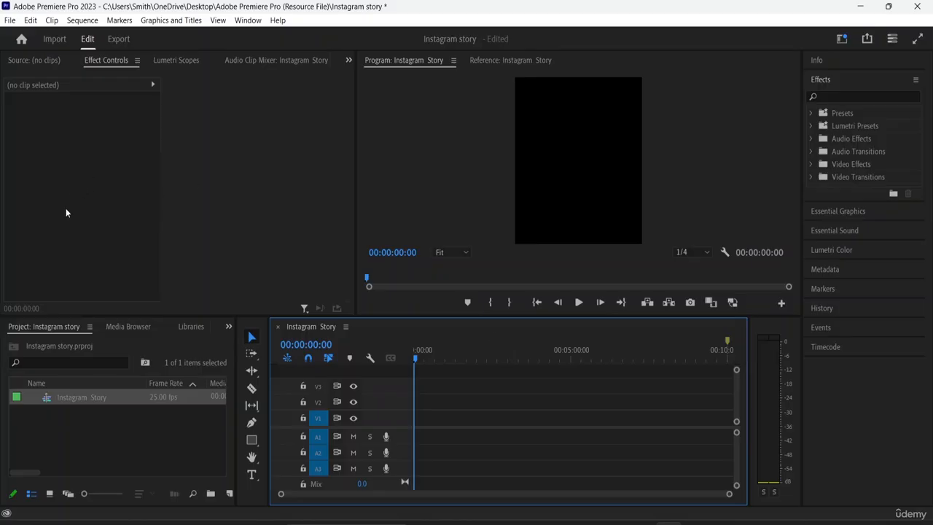
{"action": "left_click", "coordinate": [86, 449]}
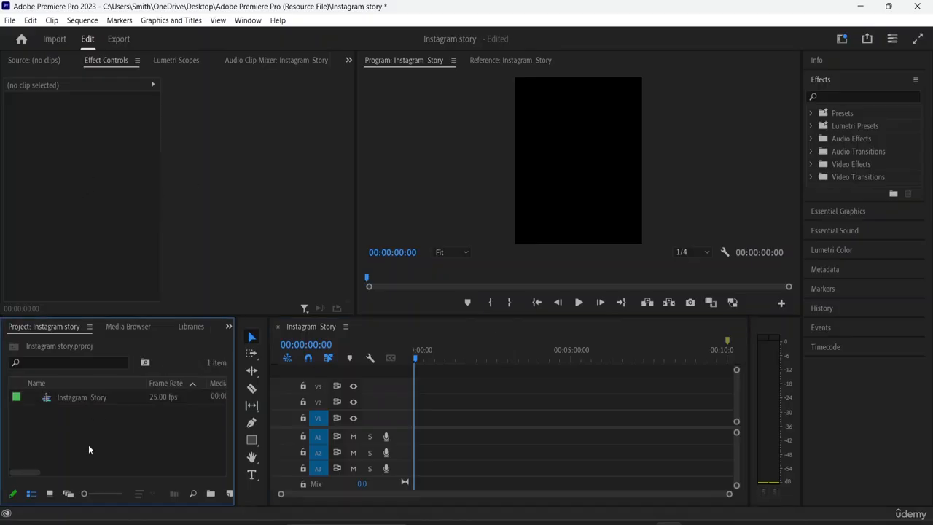
{"action": "double_click", "coordinate": [88, 448]}
{"action": "scroll", "coordinate": [324, 168], "scroll_direction": "down", "scroll_amount": 5}
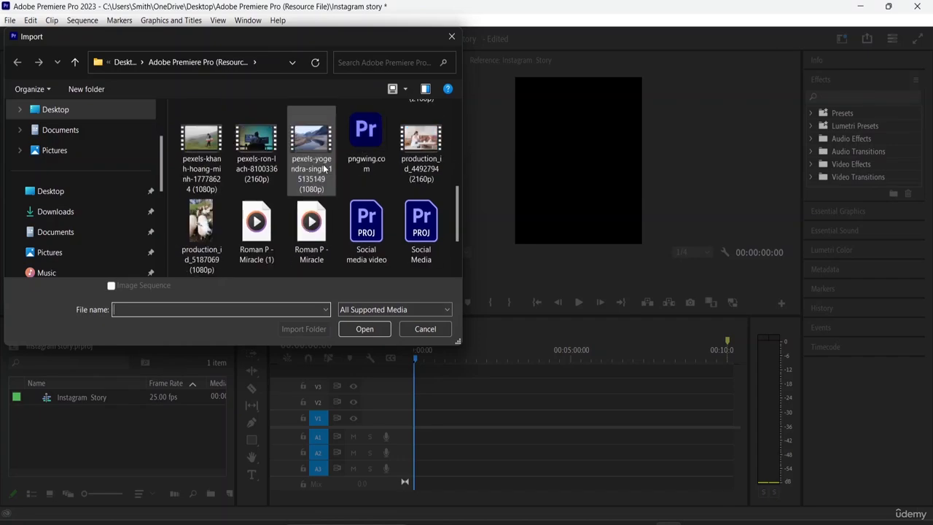
{"action": "left_click", "coordinate": [255, 166]}
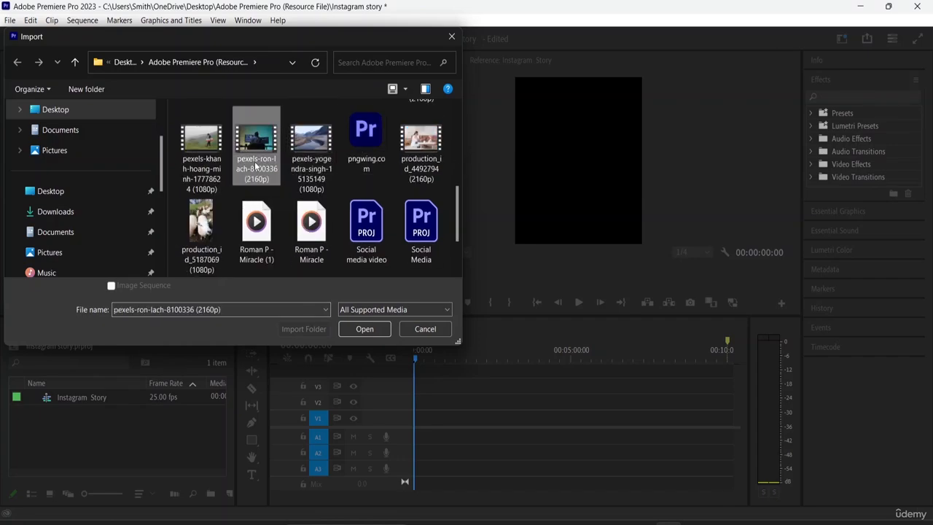
{"action": "left_click", "coordinate": [351, 330]}
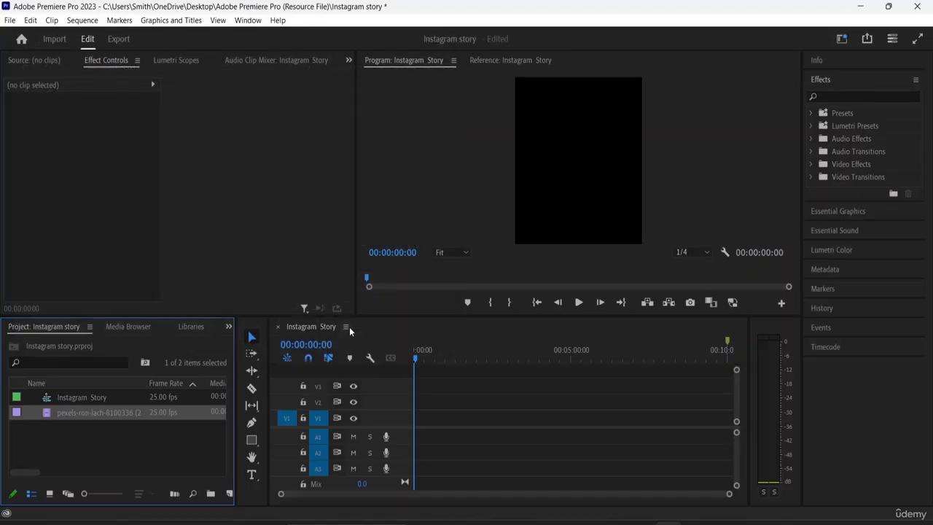
- Place the imported clip at the start of video track V1, keeping the existing sequence settings, and preview its opening seconds
{"action": "left_click_drag", "start_coordinate": [98, 412], "coordinate": [417, 413]}
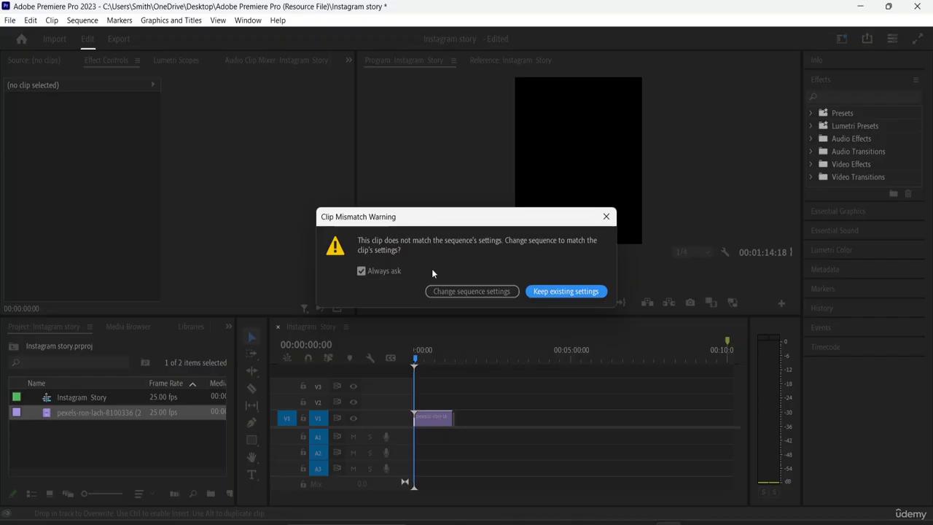
{"action": "left_click", "coordinate": [558, 291]}
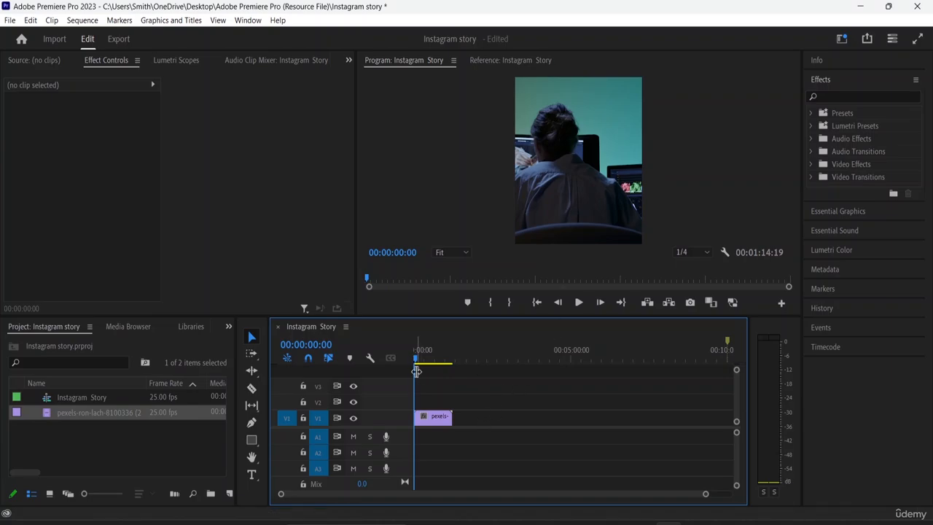
{"action": "key", "text": "space"}
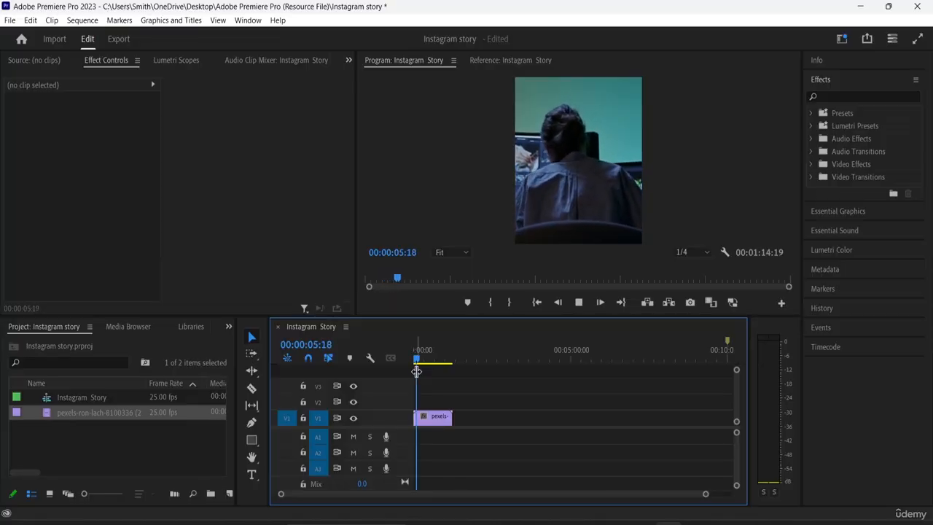
{"action": "key", "text": "space"}
- Split the video clip at 00:00:15:07 with the Razor tool and delete the part after the cut
{"action": "left_click", "coordinate": [433, 416]}
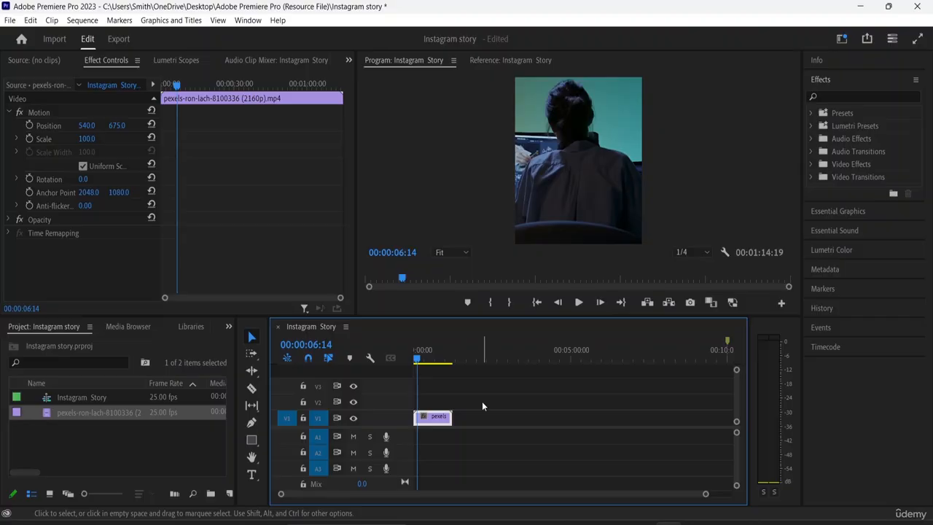
{"action": "key", "text": "="}
{"action": "key", "text": "="}
{"action": "key", "text": "="}
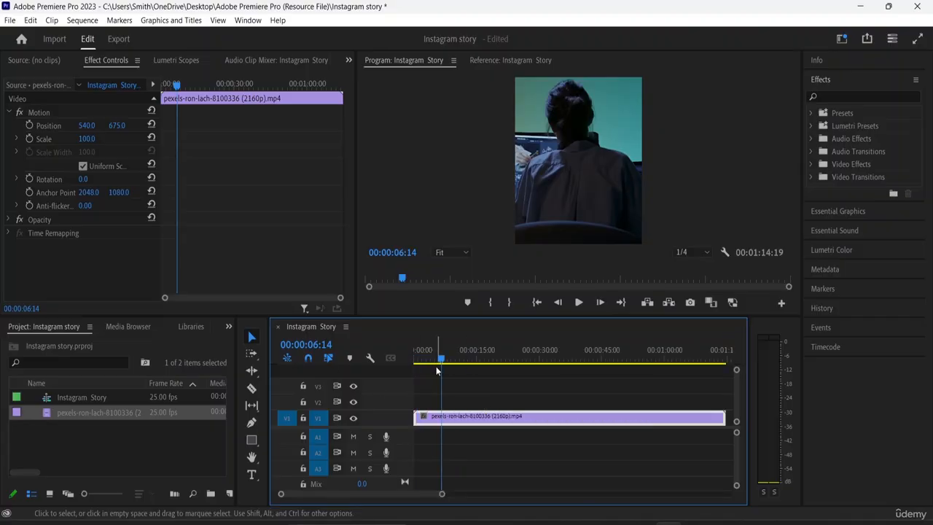
{"action": "left_click_drag", "start_coordinate": [440, 360], "coordinate": [480, 355]}
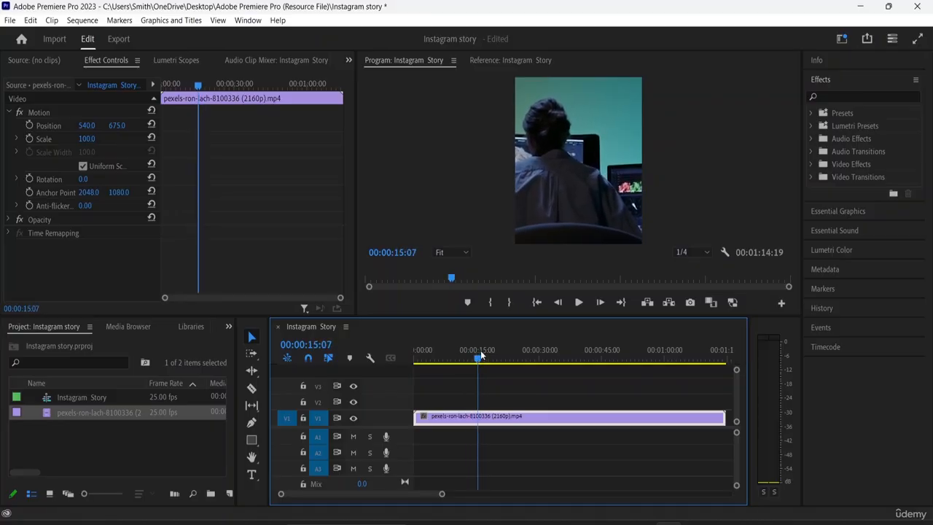
{"action": "left_click", "coordinate": [251, 387]}
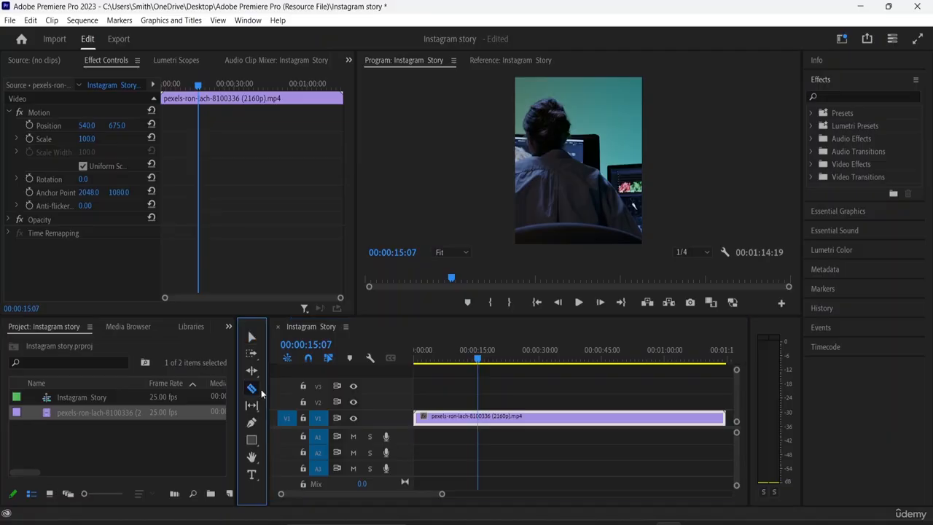
{"action": "left_click", "coordinate": [481, 419]}
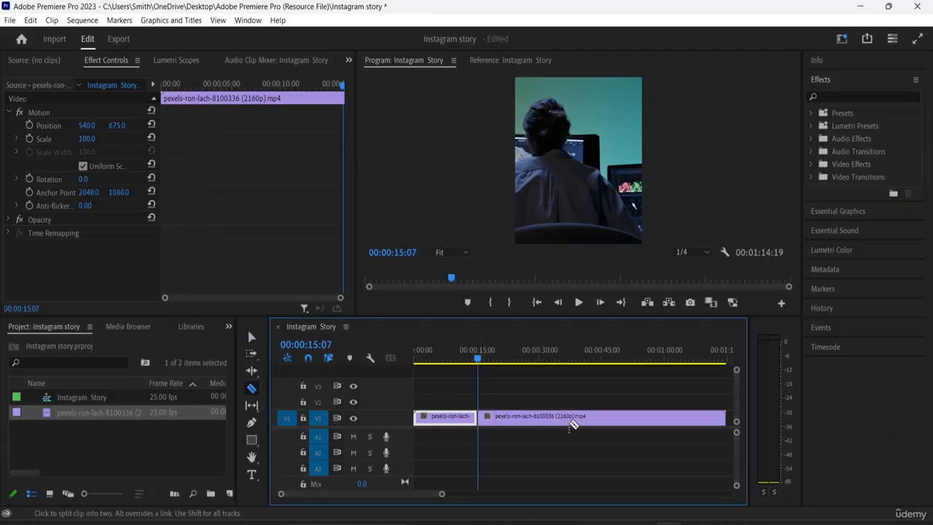
{"action": "left_click", "coordinate": [251, 337]}
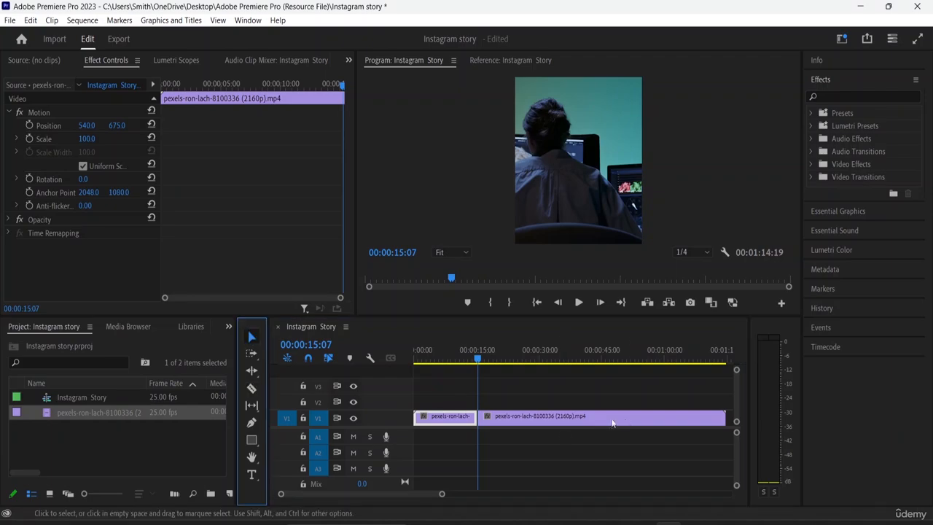
{"action": "left_click", "coordinate": [620, 417]}
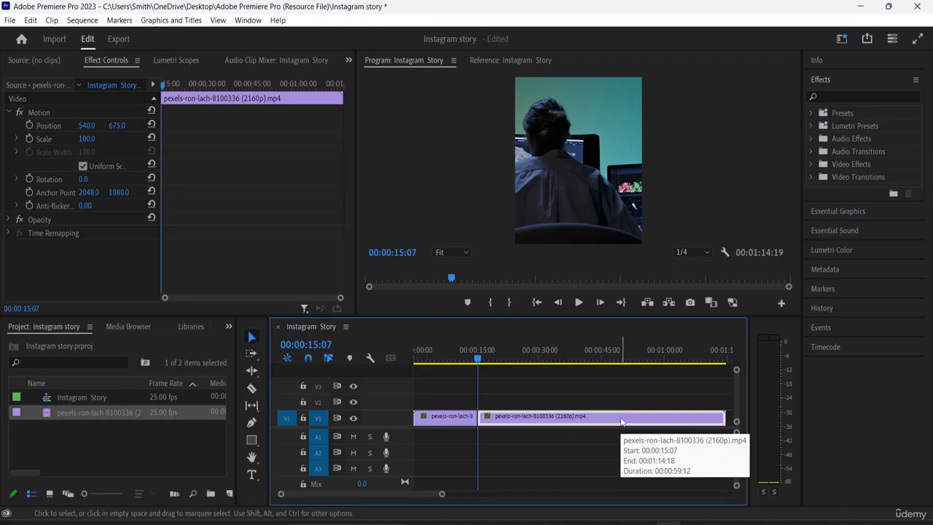
{"action": "key", "text": "Delete"}
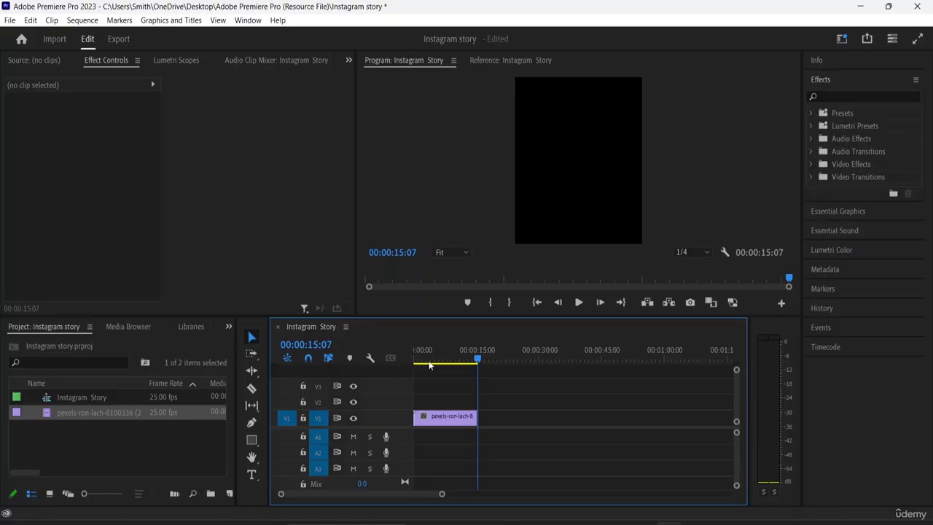
- Trim the end of the video clip to about 15 seconds and place the timeline marker at its end
{"action": "mouse_move", "coordinate": [478, 362]}
{"action": "left_mouse_down"}
{"action": "mouse_move", "coordinate": [370, 360]}
{"action": "mouse_move", "coordinate": [475, 367]}
{"action": "left_mouse_up"}
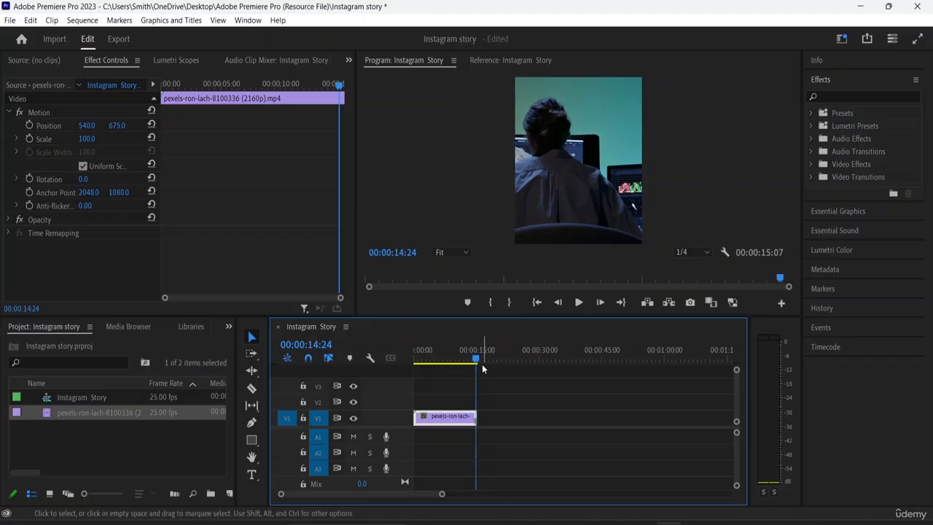
{"action": "left_click_drag", "start_coordinate": [479, 358], "coordinate": [394, 370]}
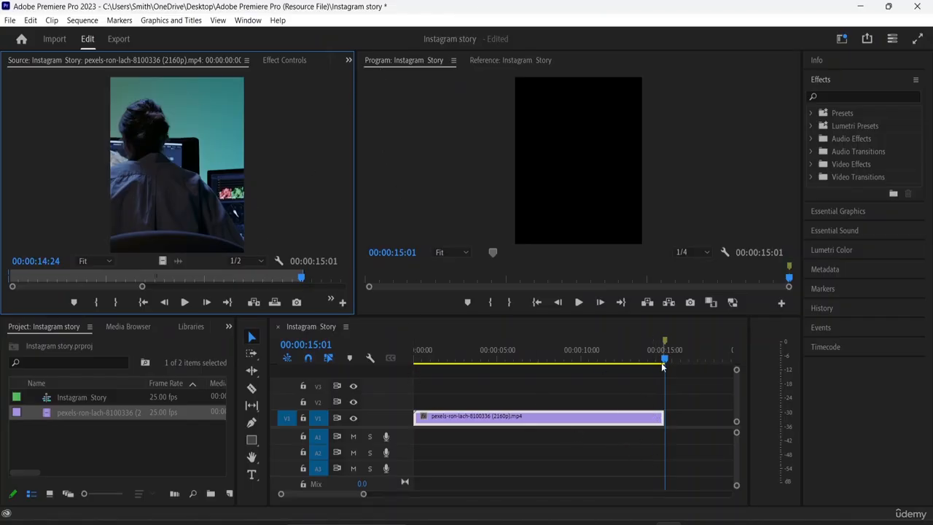
- Record a voice-over on audio track A1 from the start of the sequence until past the end of the video clip
{"action": "left_click_drag", "start_coordinate": [663, 365], "coordinate": [389, 414]}
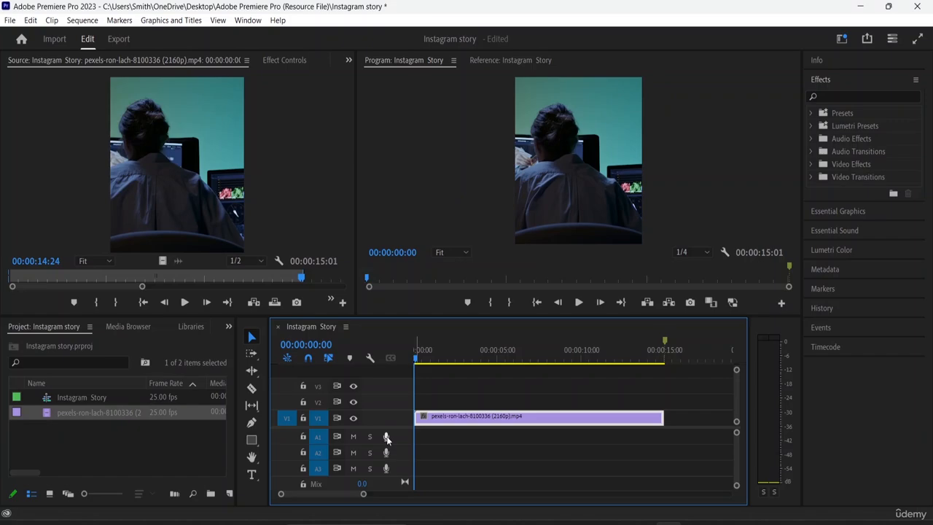
{"action": "key", "text": "End"}
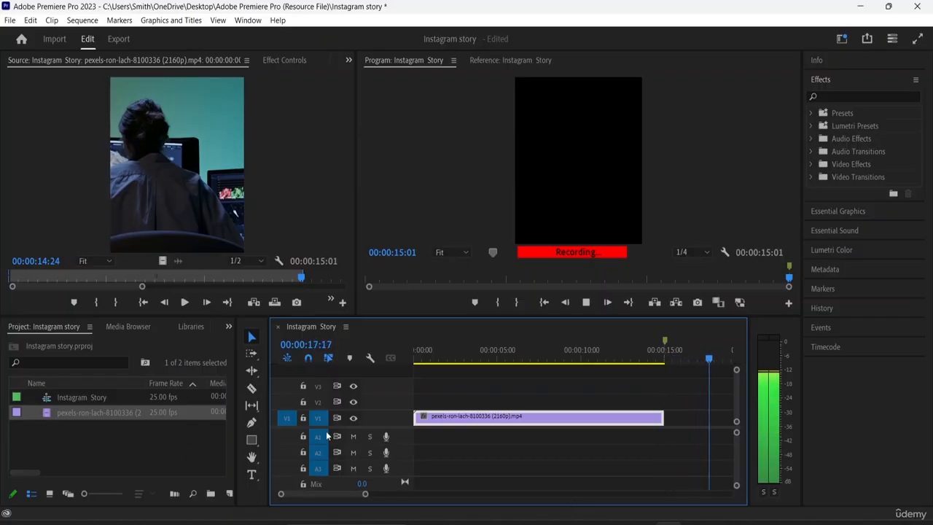
{"action": "left_click", "coordinate": [387, 437]}
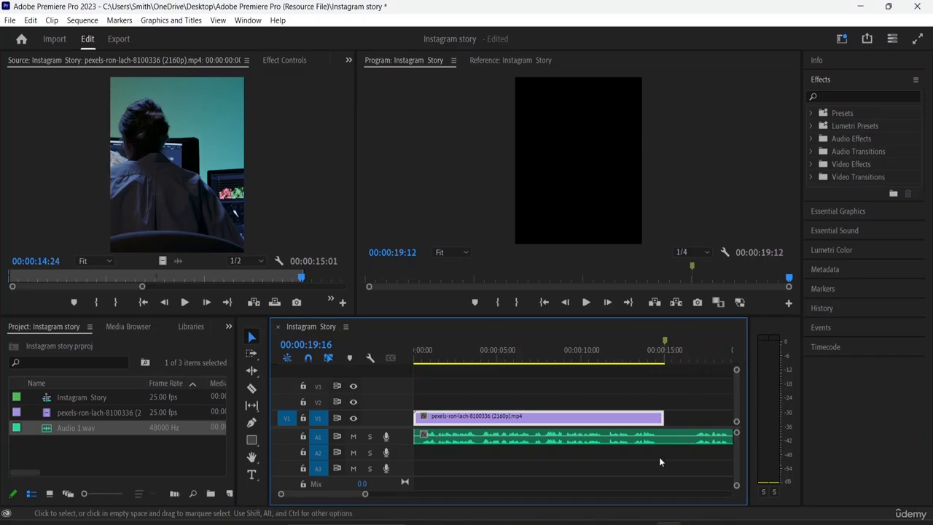
- Split the voice-over on A1 at the end of the video clip and delete the excess audio after it
{"action": "left_click", "coordinate": [252, 388]}
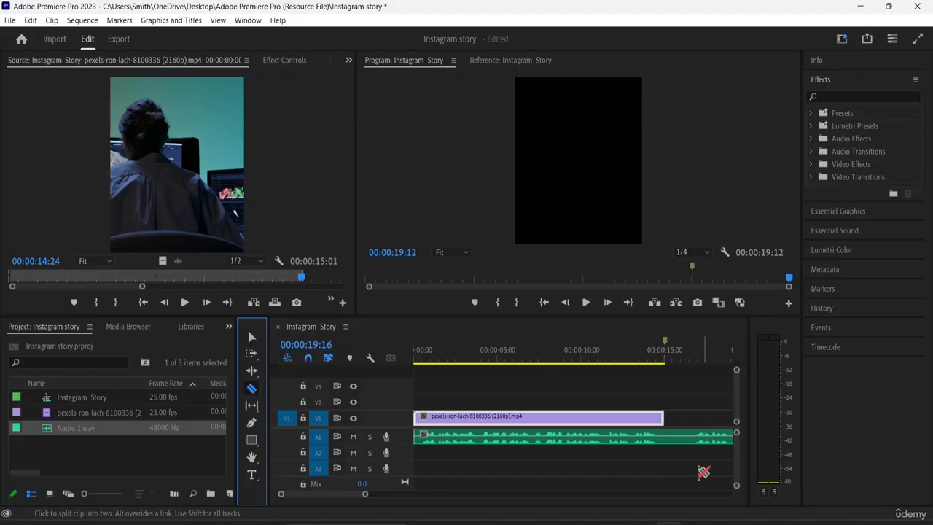
{"action": "left_click", "coordinate": [666, 437]}
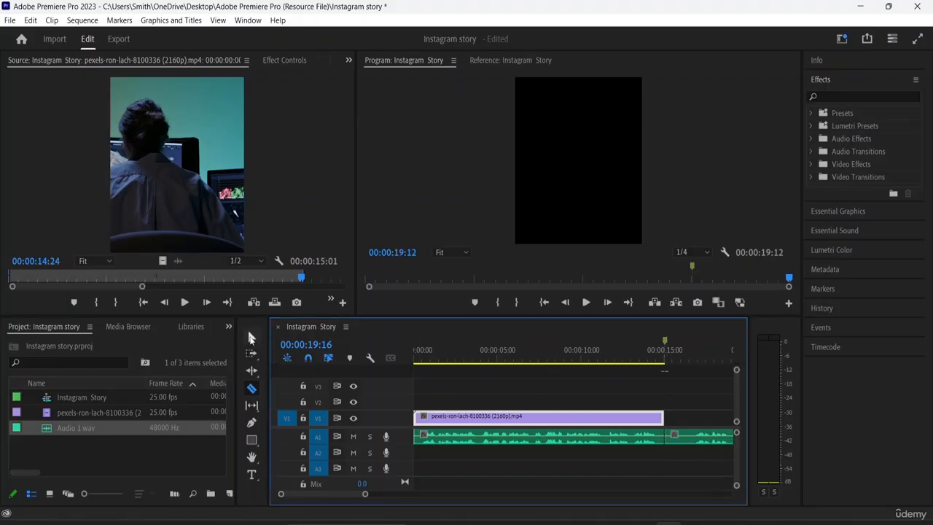
{"action": "left_click", "coordinate": [251, 336]}
{"action": "left_click", "coordinate": [711, 441]}
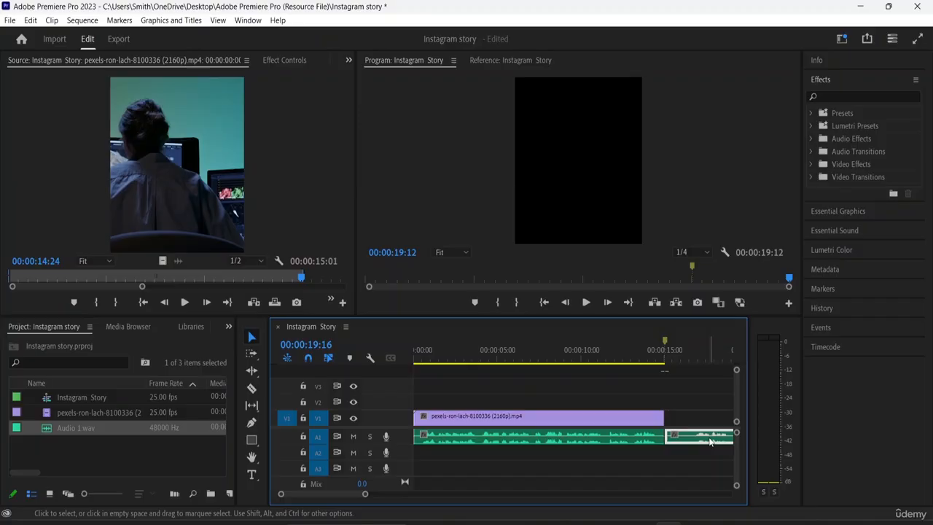
{"action": "key", "text": "Delete"}
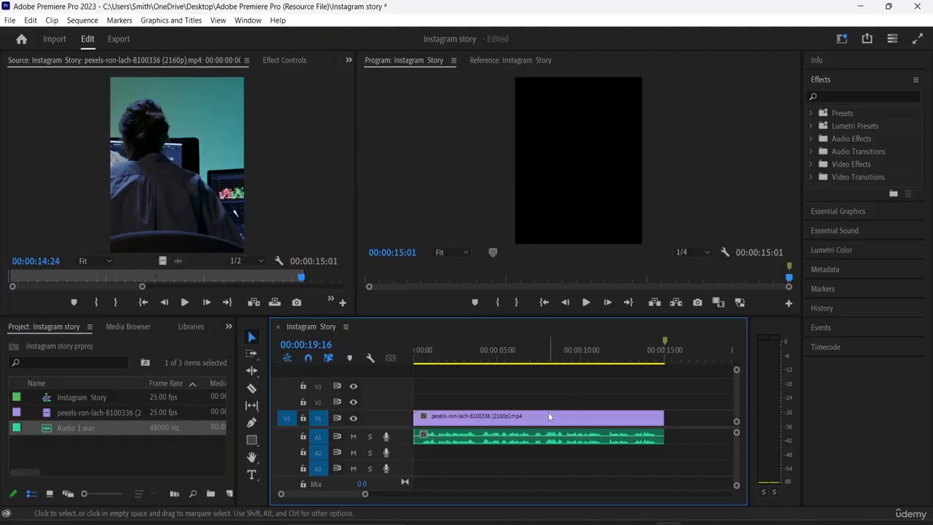
- Play the sequence from the start to its end to review the voice-over against the video
{"action": "key", "text": "minus"}
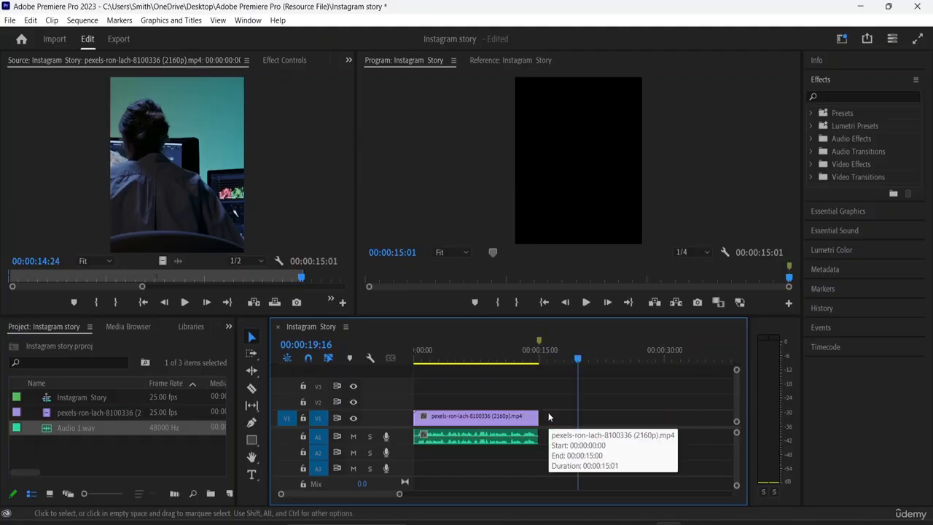
{"action": "left_click_drag", "start_coordinate": [577, 361], "coordinate": [408, 363]}
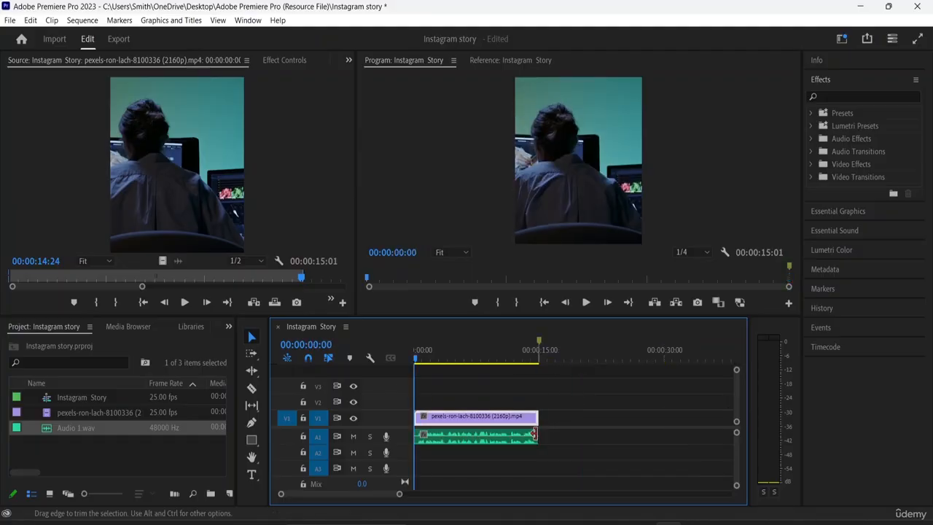
{"action": "key", "text": "space"}
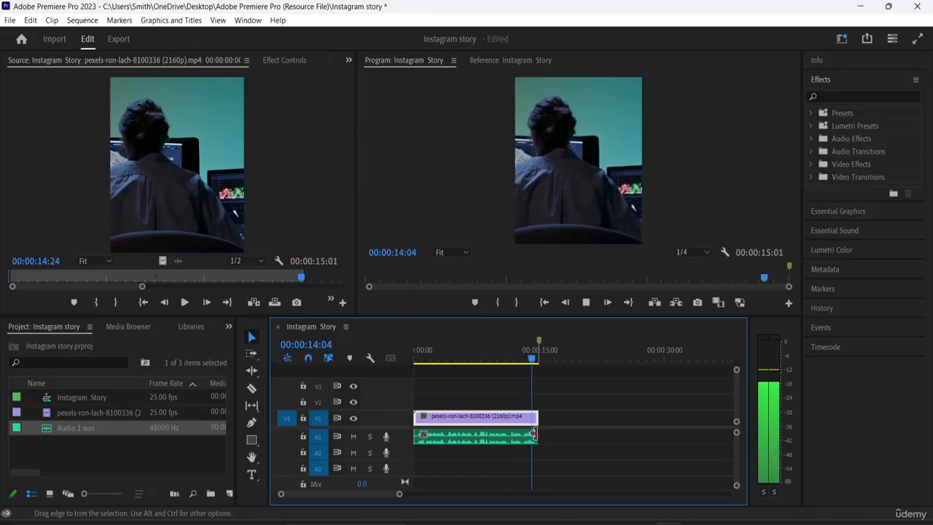
{"action": "key", "text": "space"}
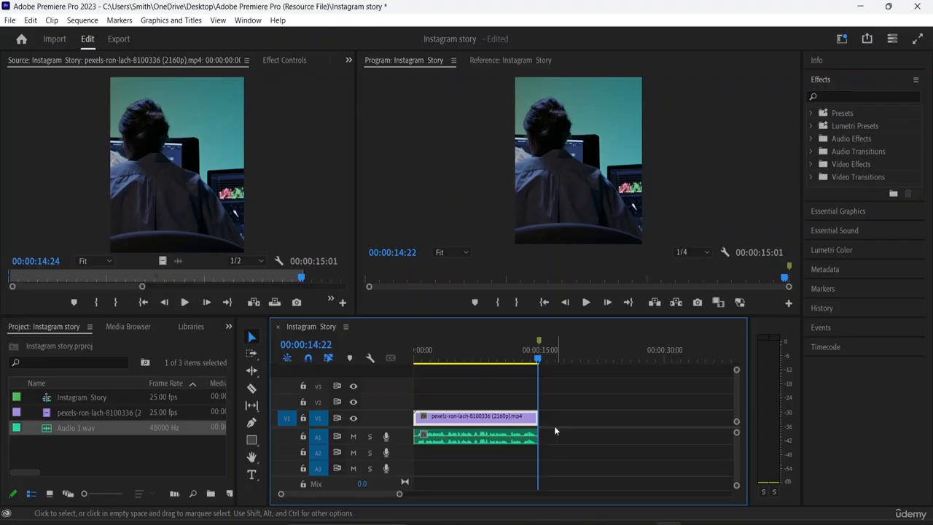
- Split the voice-over on A1 at 00:00:00:13, just before the speech begins
{"action": "left_click_drag", "start_coordinate": [539, 361], "coordinate": [452, 377]}
{"action": "key", "text": "="}
{"action": "key", "text": "="}
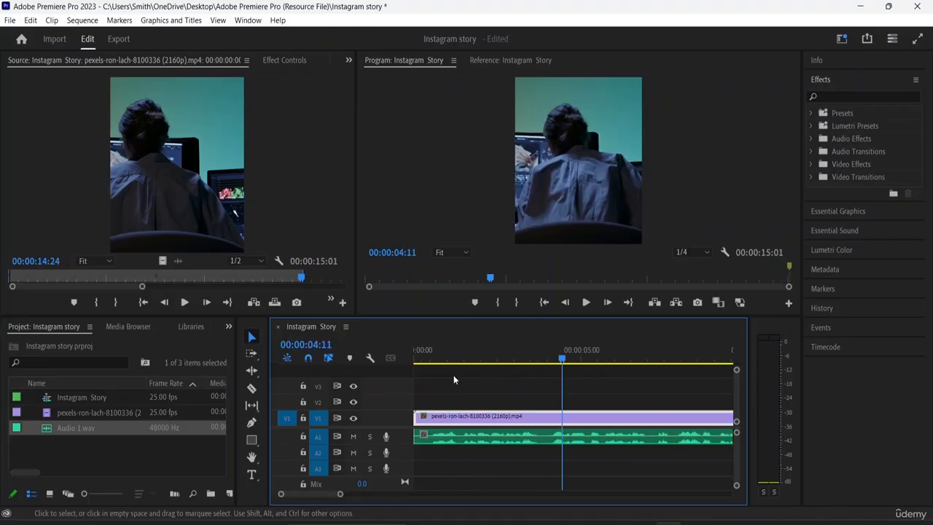
{"action": "key", "text": "minus"}
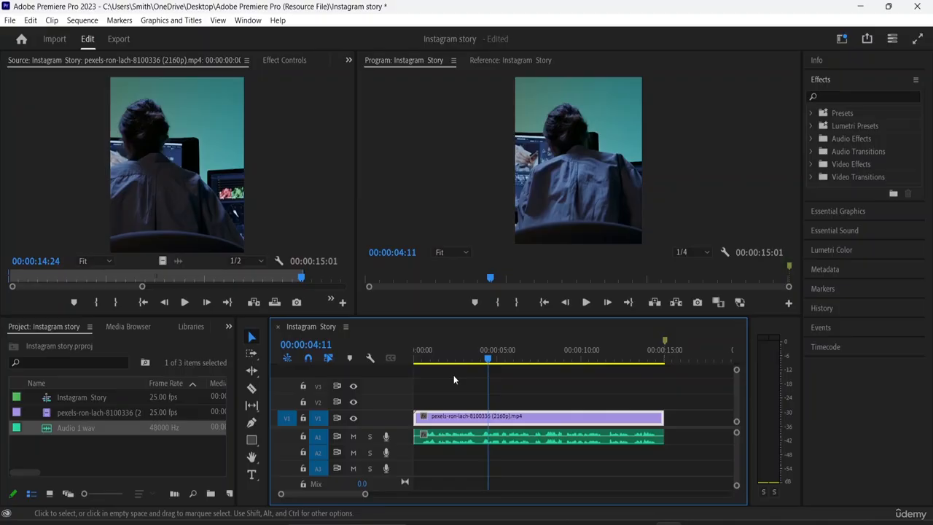
{"action": "key", "text": "="}
{"action": "key", "text": "="}
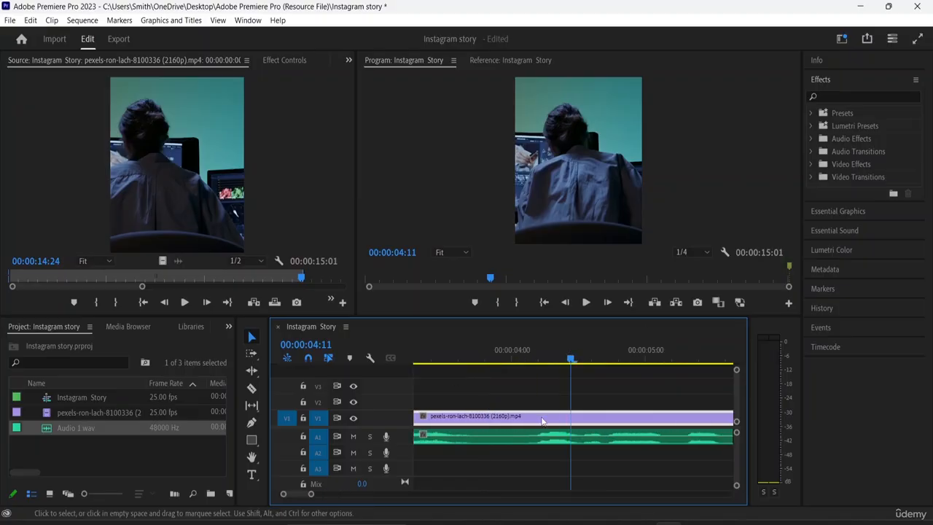
{"action": "left_click_drag", "start_coordinate": [570, 362], "coordinate": [479, 409]}
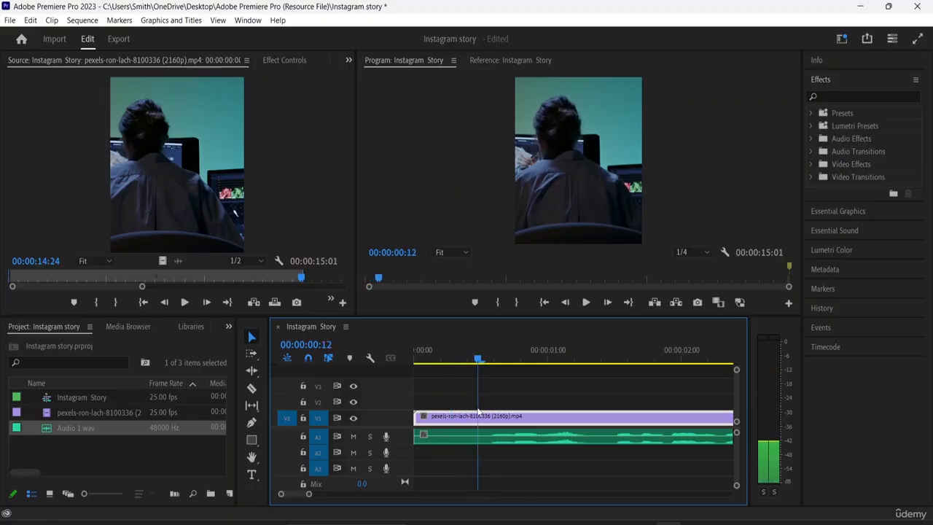
{"action": "left_click", "coordinate": [449, 439]}
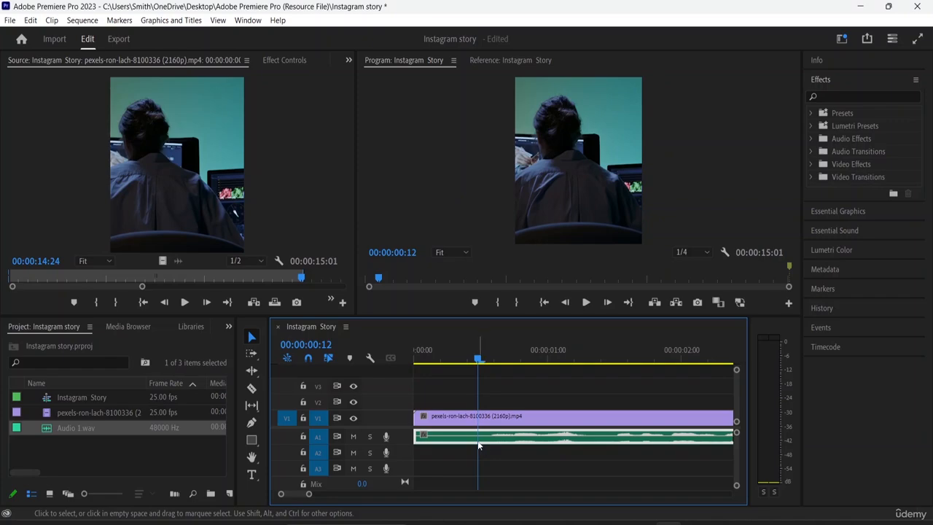
{"action": "left_click", "coordinate": [484, 365]}
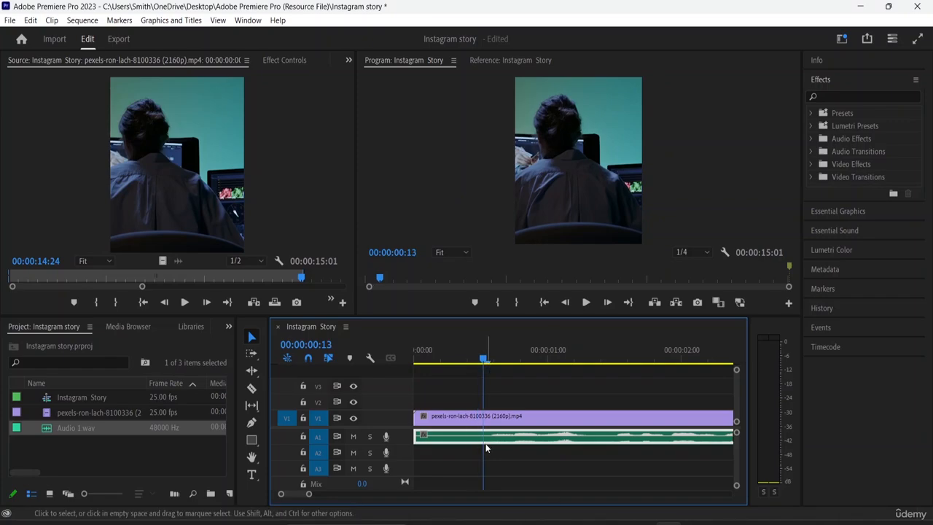
{"action": "left_click", "coordinate": [252, 388]}
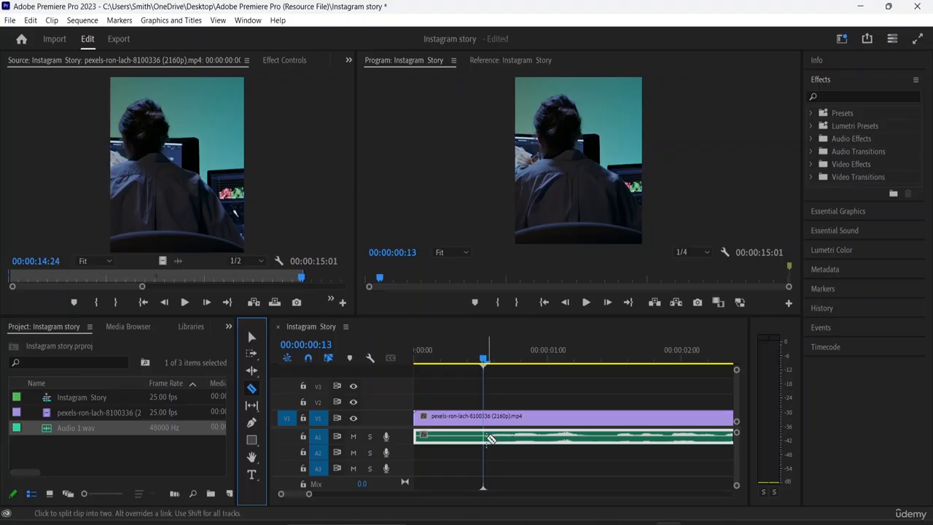
{"action": "left_click", "coordinate": [492, 441]}
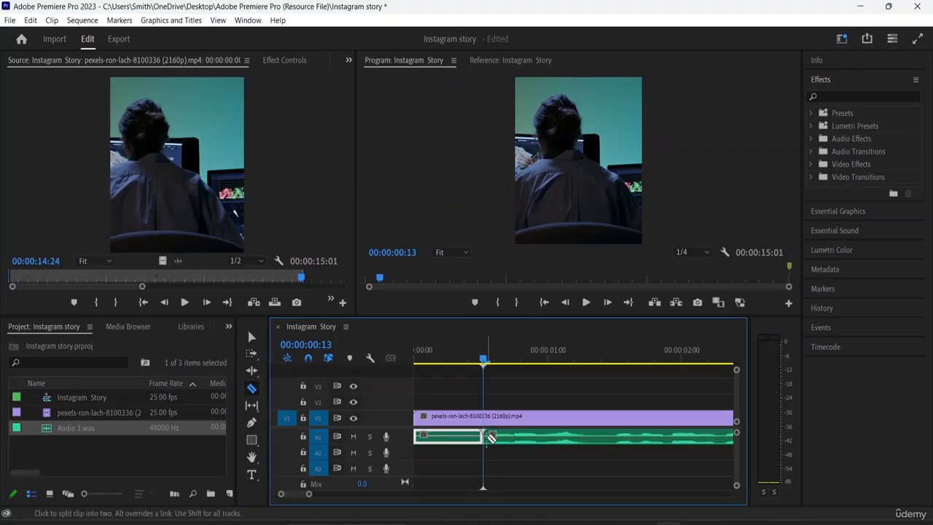
- Delete the silent opening piece of the voice-over before 00:00:00:13
{"action": "left_click", "coordinate": [252, 336]}
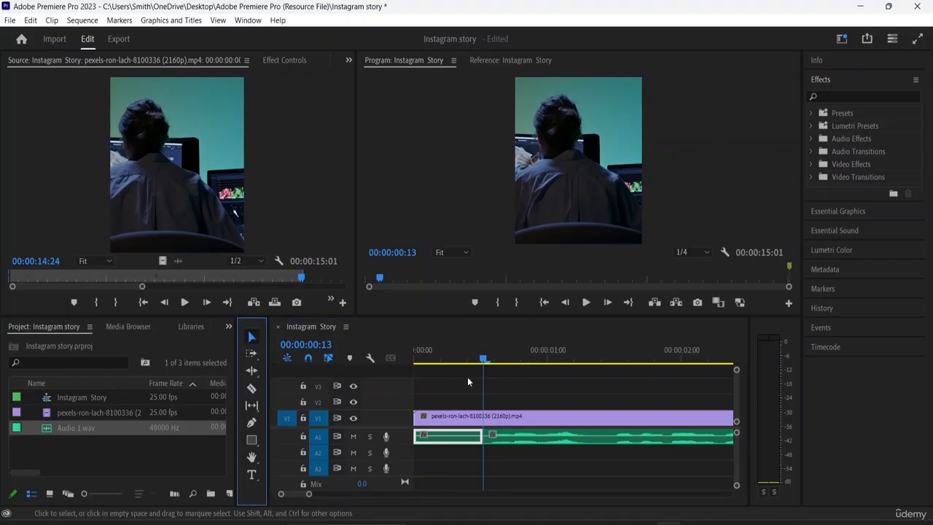
{"action": "double_click", "coordinate": [448, 440]}
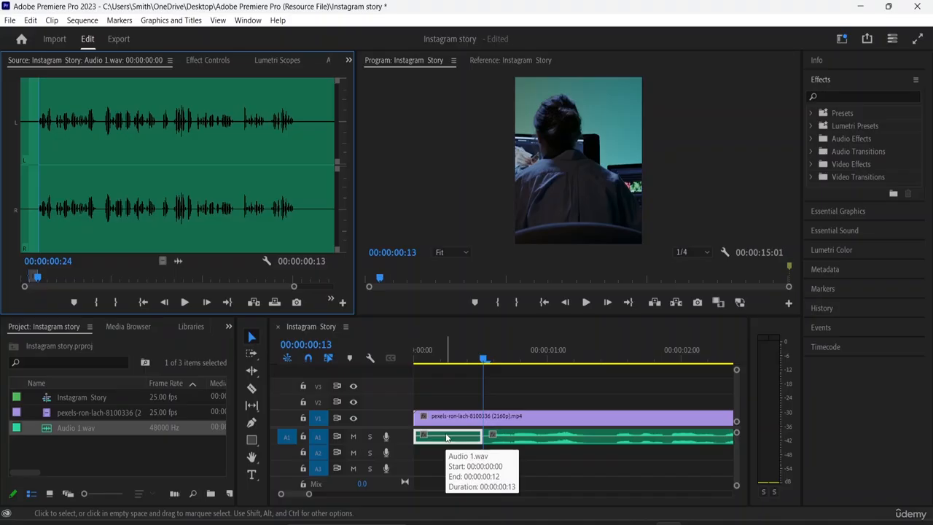
{"action": "left_click", "coordinate": [447, 437]}
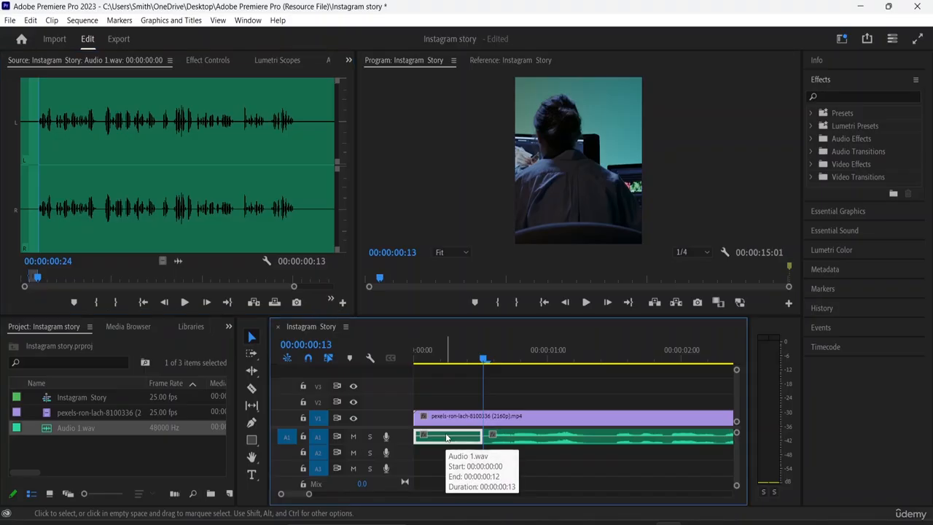
{"action": "key", "text": "Delete"}
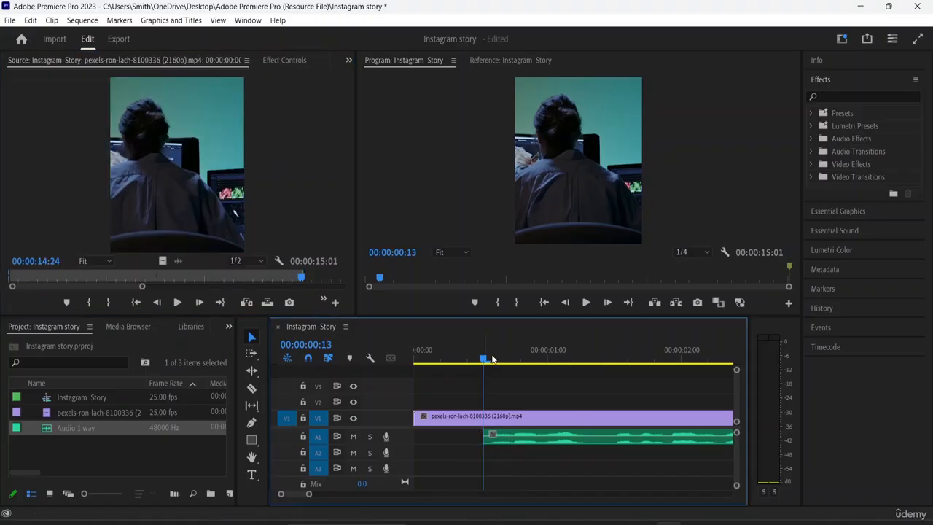
- Split the A1 voice-over on both sides of the pauses that begin at about 00:00:01:09 and 00:00:03:20
{"action": "left_click_drag", "start_coordinate": [482, 360], "coordinate": [594, 369]}
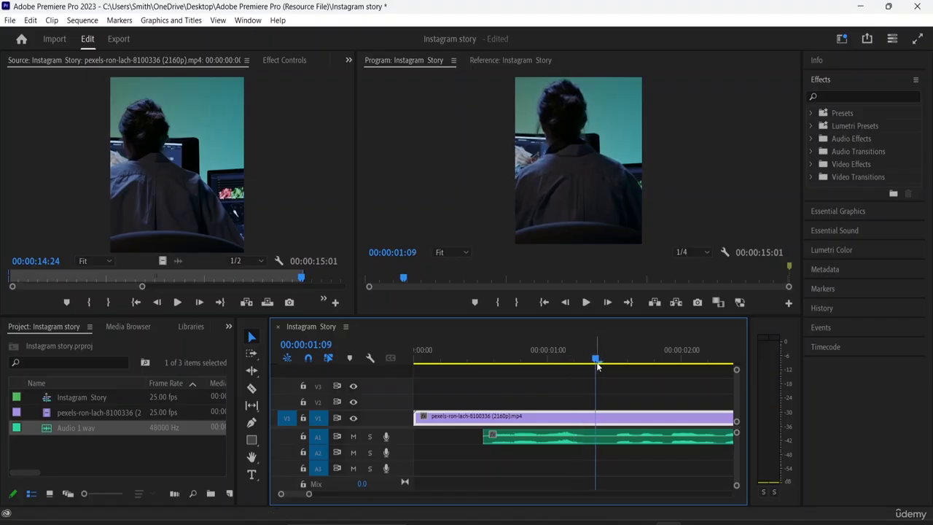
{"action": "left_click", "coordinate": [252, 388]}
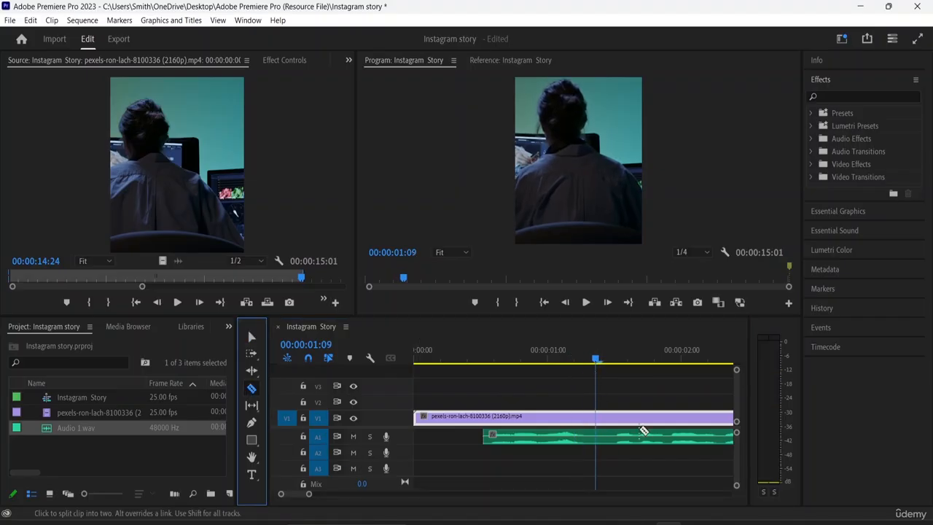
{"action": "left_click", "coordinate": [604, 438]}
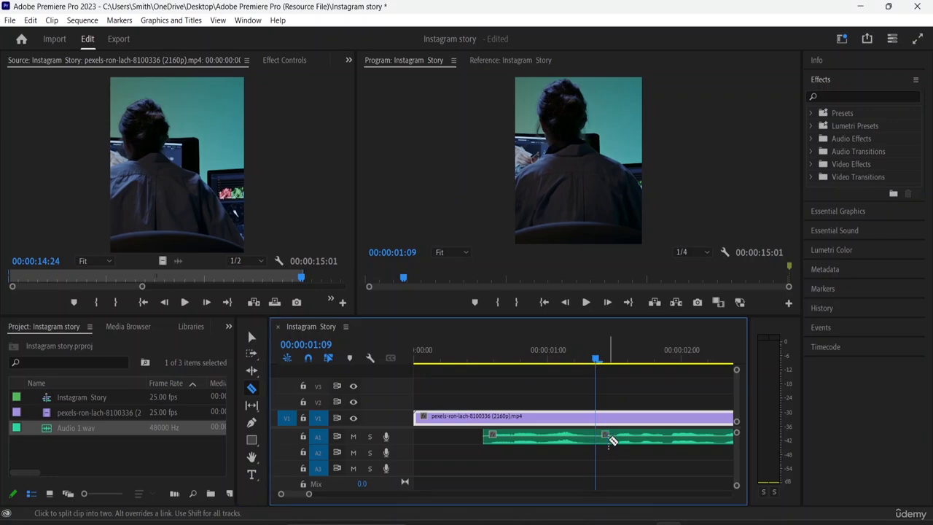
{"action": "left_click", "coordinate": [612, 438]}
{"action": "left_click_drag", "start_coordinate": [596, 362], "coordinate": [484, 362]}
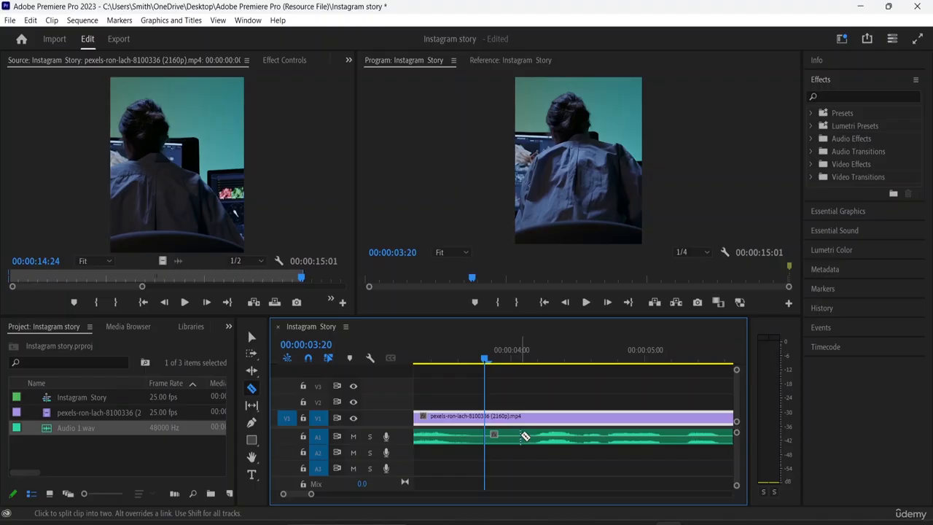
{"action": "left_click", "coordinate": [522, 436]}
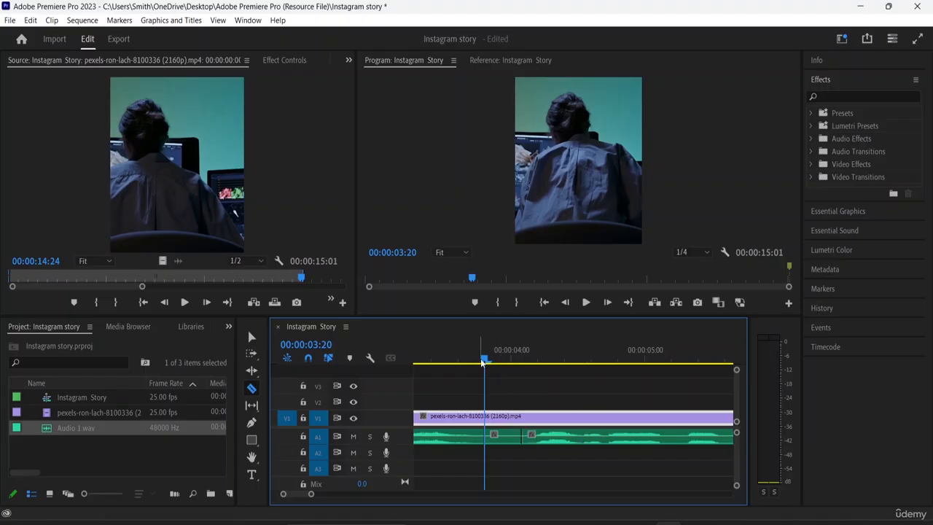
- Split the A1 voice-over around the pause starting at about 00:00:11:06 and at the end of the speech at 00:00:14:15
{"action": "left_click_drag", "start_coordinate": [484, 362], "coordinate": [642, 434]}
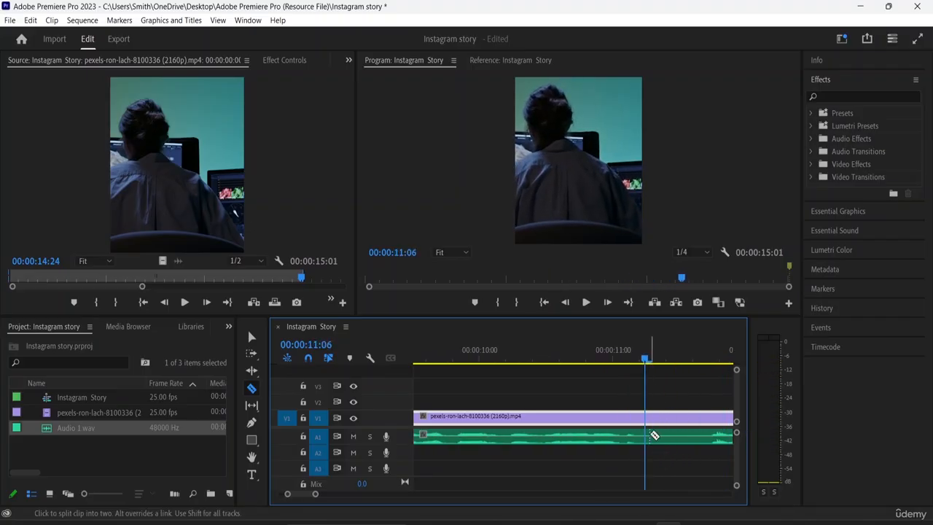
{"action": "left_click", "coordinate": [648, 435]}
{"action": "key", "text": "space"}
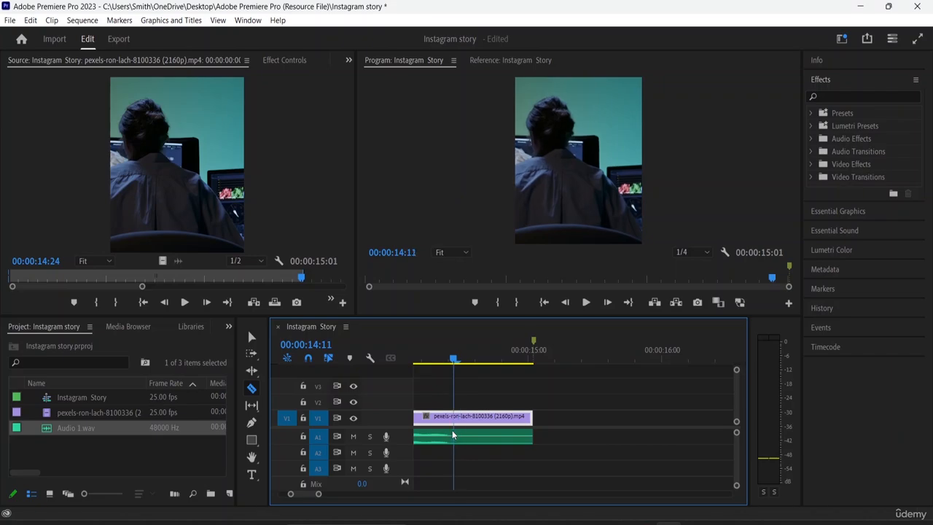
{"action": "left_click_drag", "start_coordinate": [451, 431], "coordinate": [472, 441]}
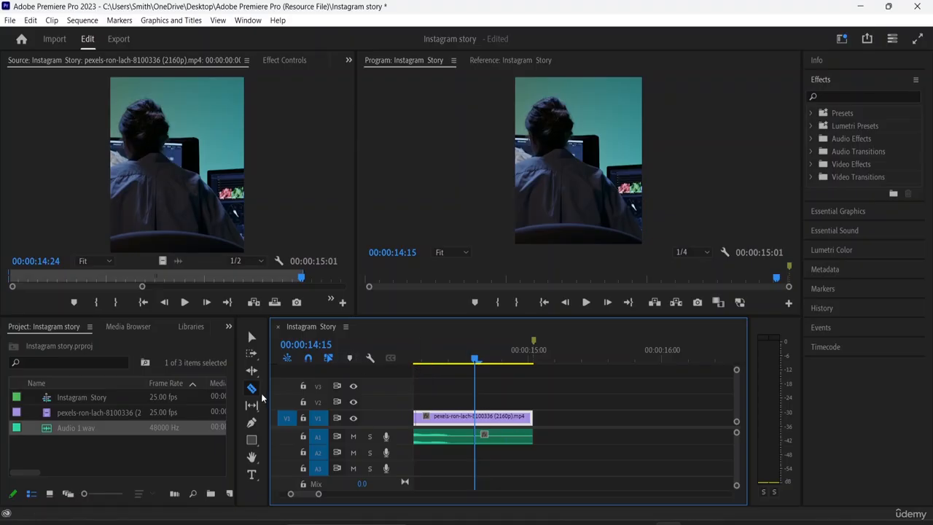
- Delete the silent end piece of the voice-over after 00:00:14:15
{"action": "left_click", "coordinate": [251, 337]}
{"action": "left_click", "coordinate": [509, 439]}
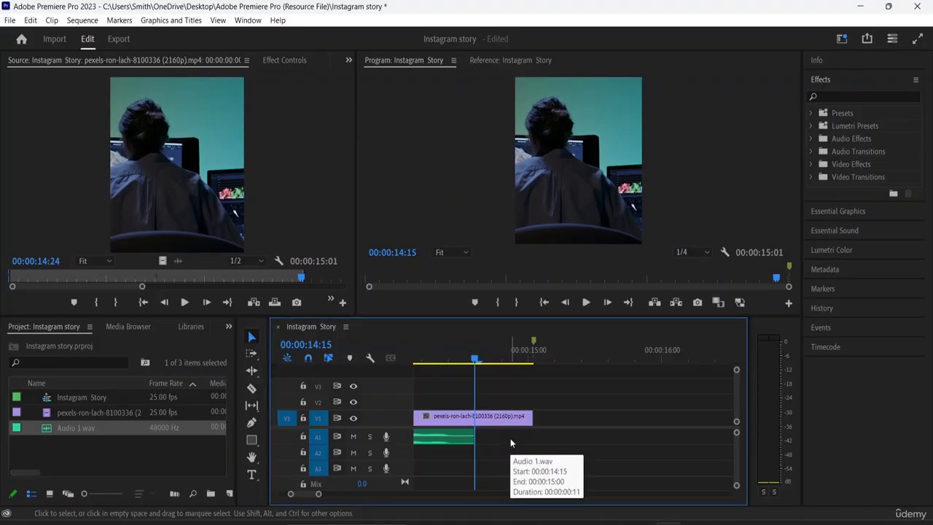
{"action": "key", "text": "Delete"}
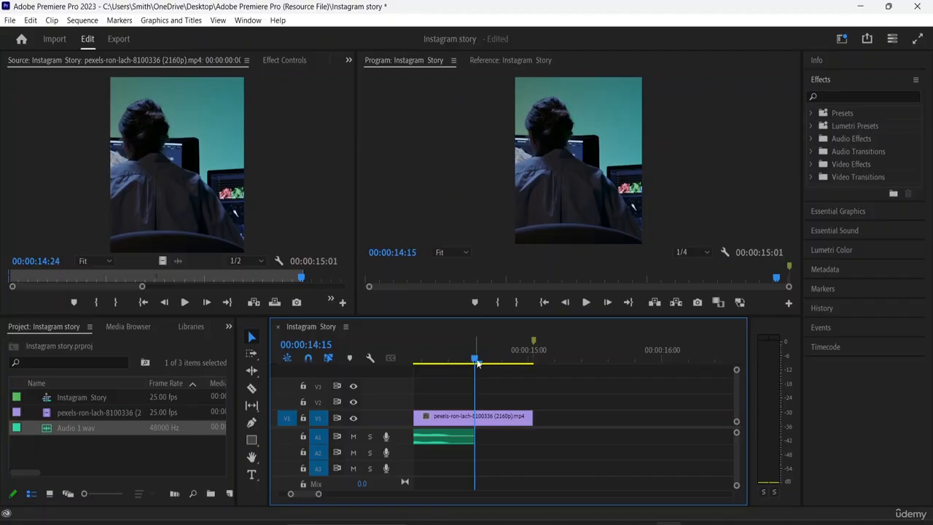
- Delete the separated silent pieces on A1 near 11 seconds, 4 seconds and 1 second
{"action": "left_click_drag", "start_coordinate": [477, 362], "coordinate": [506, 393]}
{"action": "left_click", "coordinate": [585, 437]}
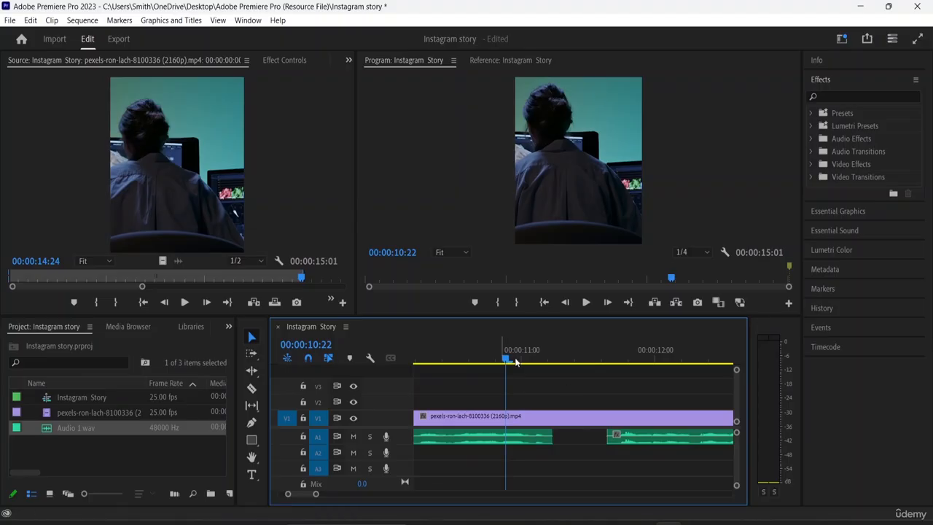
{"action": "left_click_drag", "start_coordinate": [506, 360], "coordinate": [418, 415]}
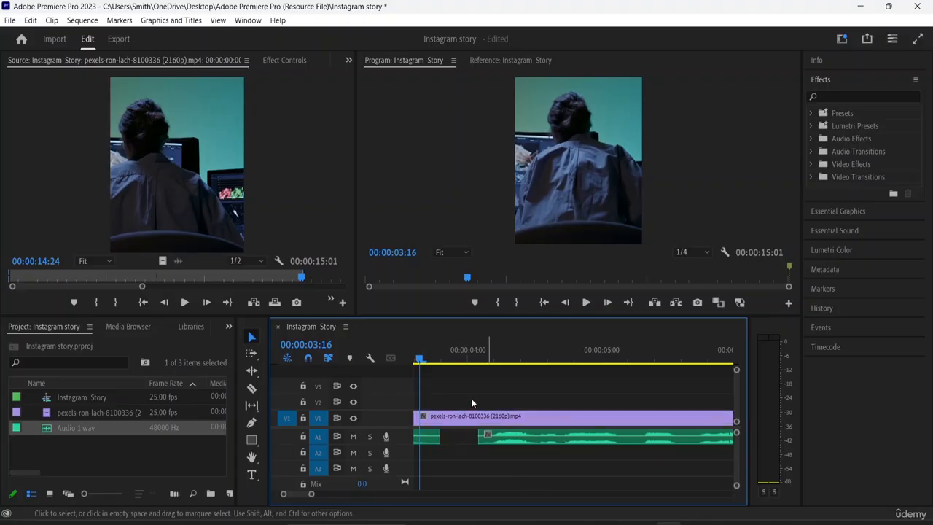
{"action": "left_click_drag", "start_coordinate": [420, 358], "coordinate": [548, 375]}
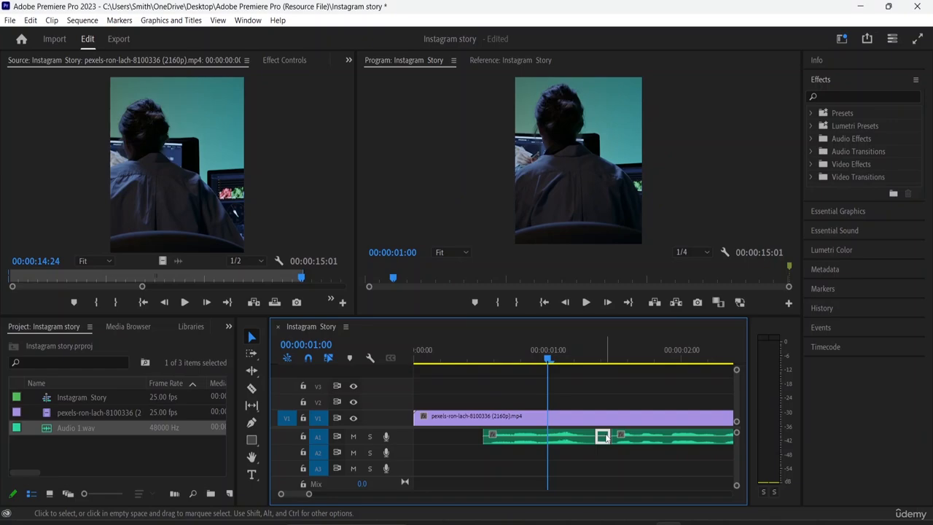
{"action": "key", "text": "Delete"}
- Move the first voice-over piece to the start of the sequence and place the second directly after it
{"action": "left_click", "coordinate": [522, 441]}
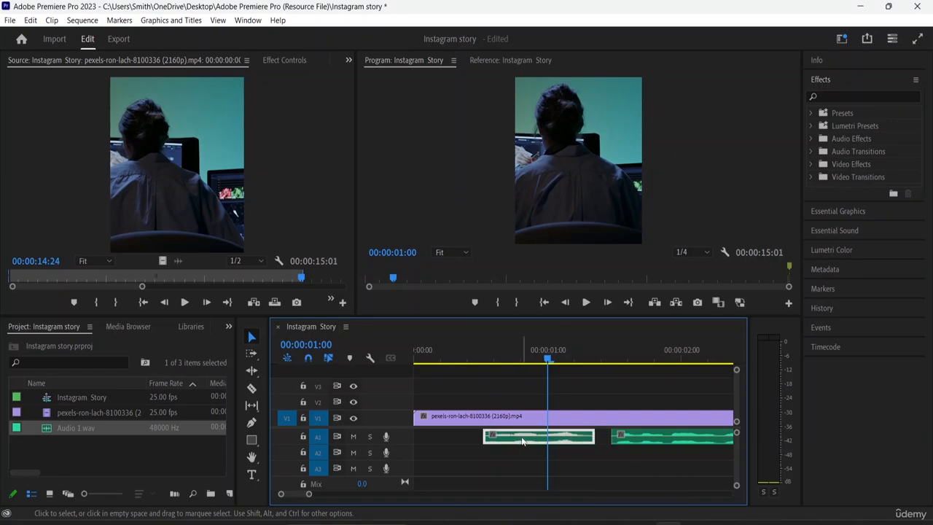
{"action": "left_click_drag", "start_coordinate": [522, 441], "coordinate": [451, 440]}
{"action": "left_click", "coordinate": [664, 433]}
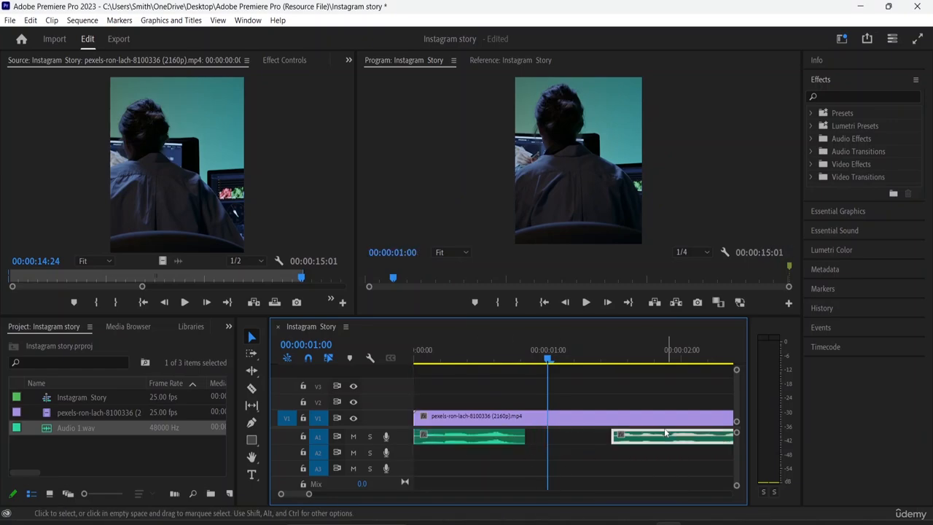
{"action": "left_click_drag", "start_coordinate": [665, 433], "coordinate": [579, 437]}
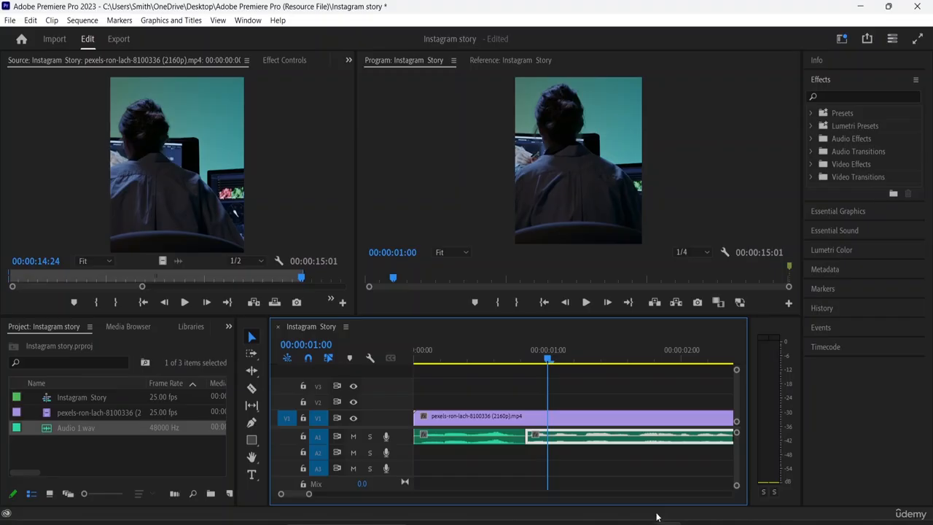
- Close the remaining gaps on A1 by moving the last two voice-over pieces up against the ones before them
{"action": "key", "text": "minus"}
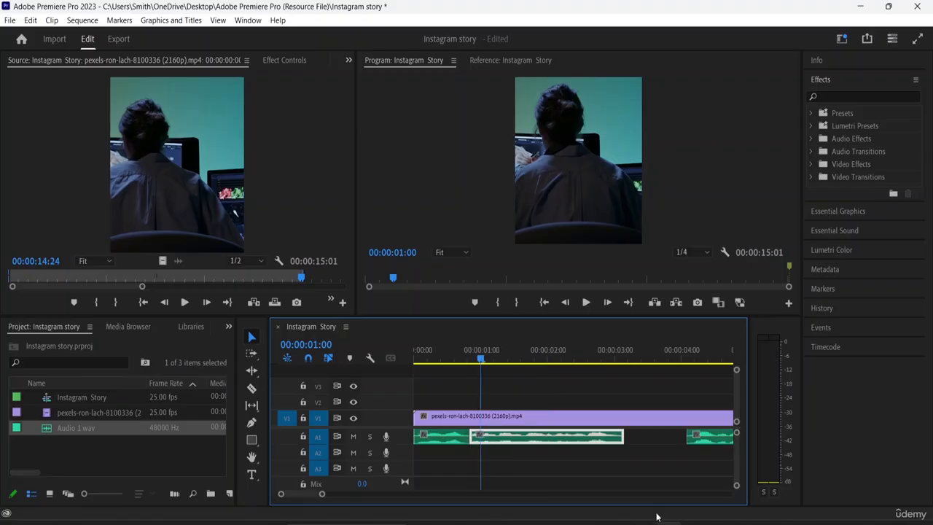
{"action": "left_click_drag", "start_coordinate": [714, 439], "coordinate": [665, 439]}
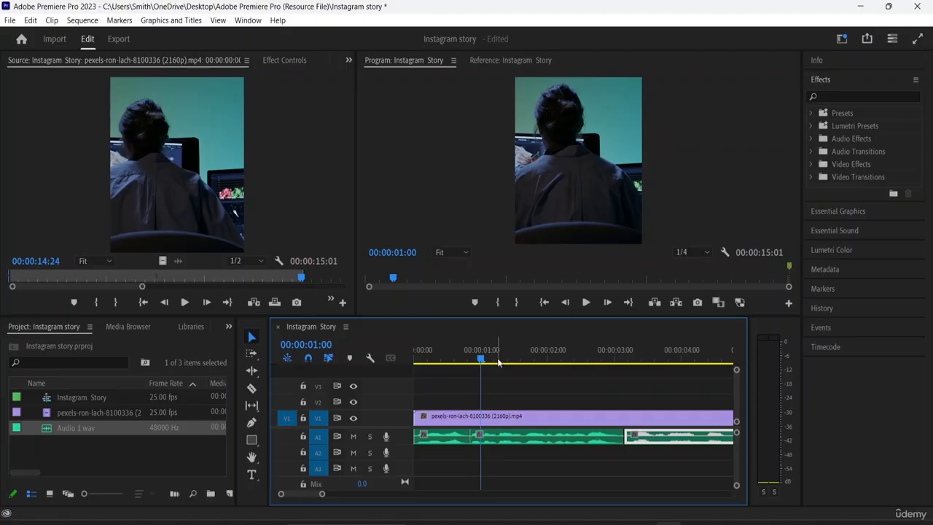
{"action": "key", "text": "minus"}
{"action": "key", "text": "minus"}
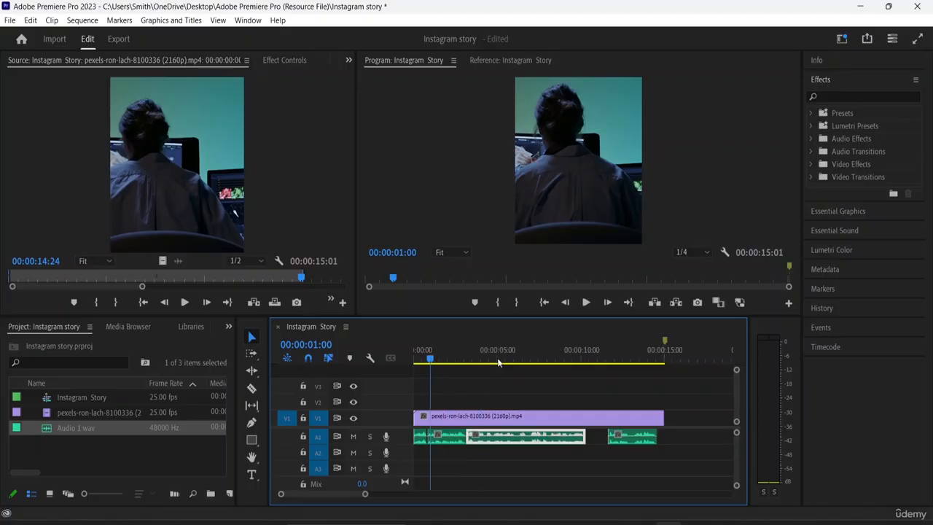
{"action": "left_click_drag", "start_coordinate": [634, 435], "coordinate": [613, 436]}
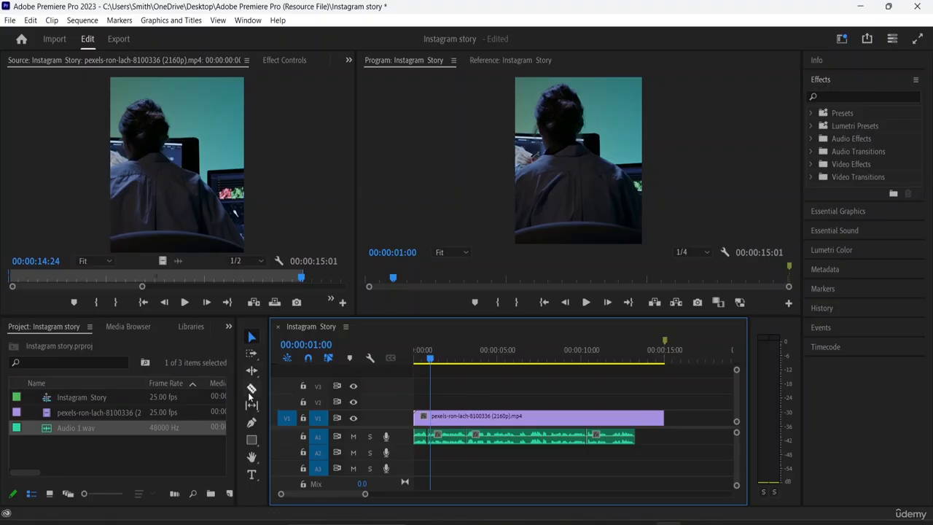
- Split the V1 video clip where the voice-over ends and delete the leftover end piece
{"action": "left_click", "coordinate": [252, 389]}
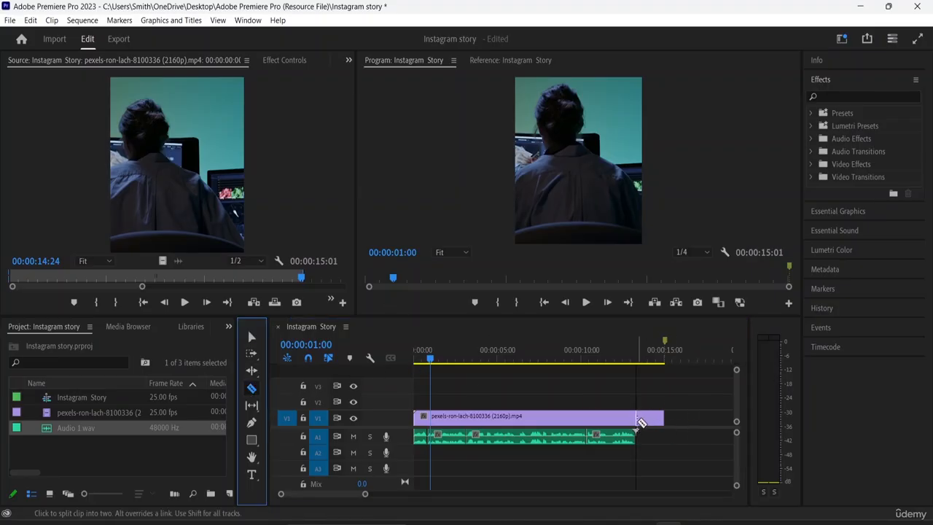
{"action": "left_click", "coordinate": [638, 420]}
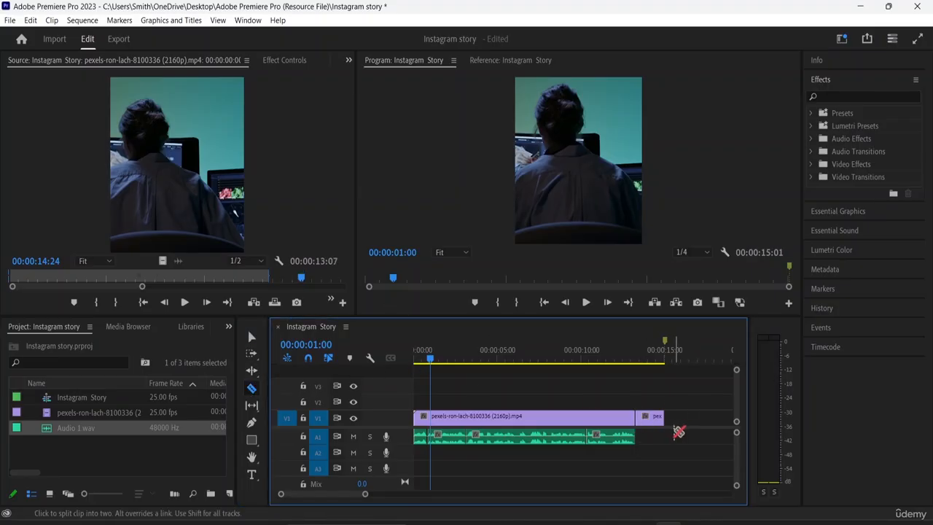
{"action": "left_click", "coordinate": [252, 338]}
{"action": "left_click", "coordinate": [658, 417]}
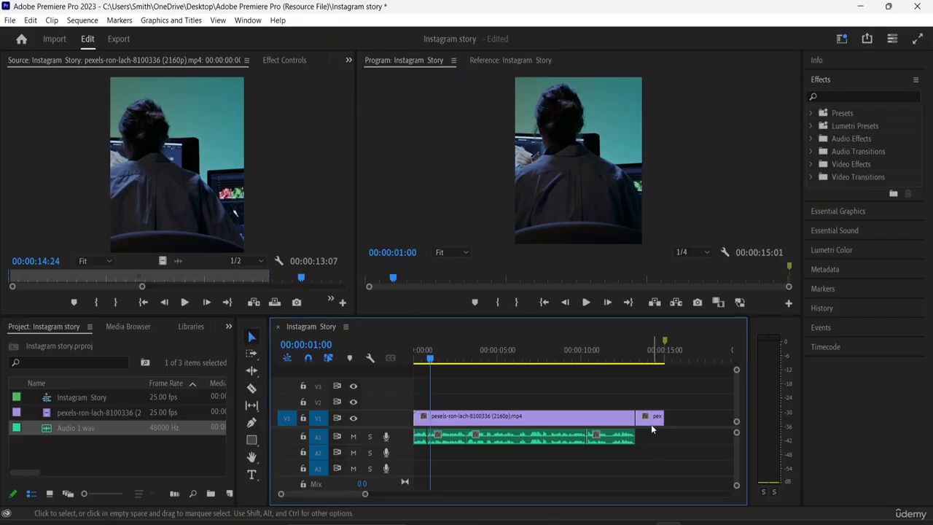
{"action": "left_click", "coordinate": [651, 423]}
{"action": "key", "text": "Delete"}
- Play the trimmed sequence from the beginning to check the voice-over
{"action": "left_click_drag", "start_coordinate": [430, 361], "coordinate": [415, 357]}
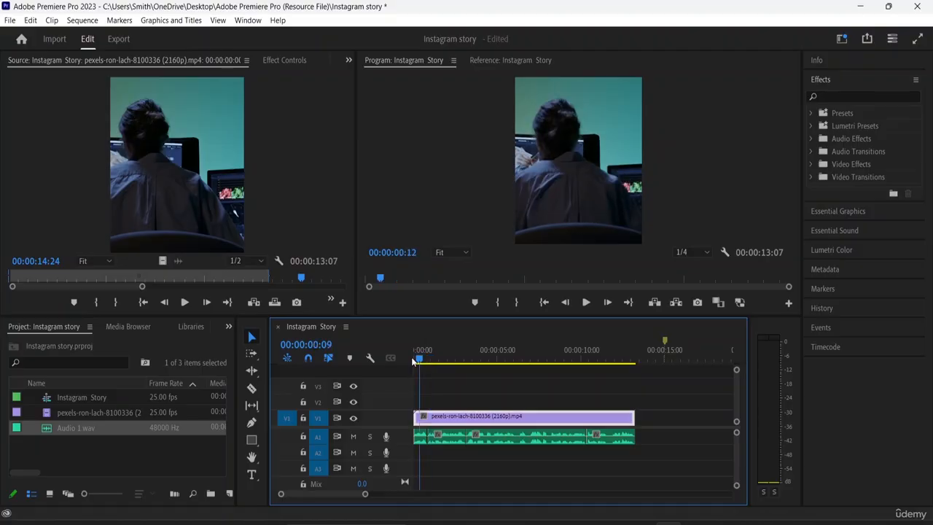
{"action": "key", "text": "space"}
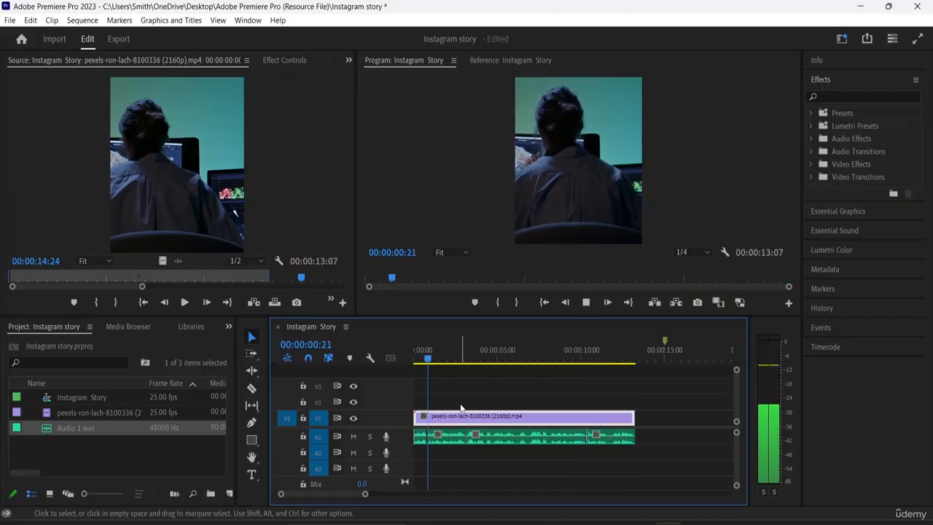
{"action": "key", "text": "space"}
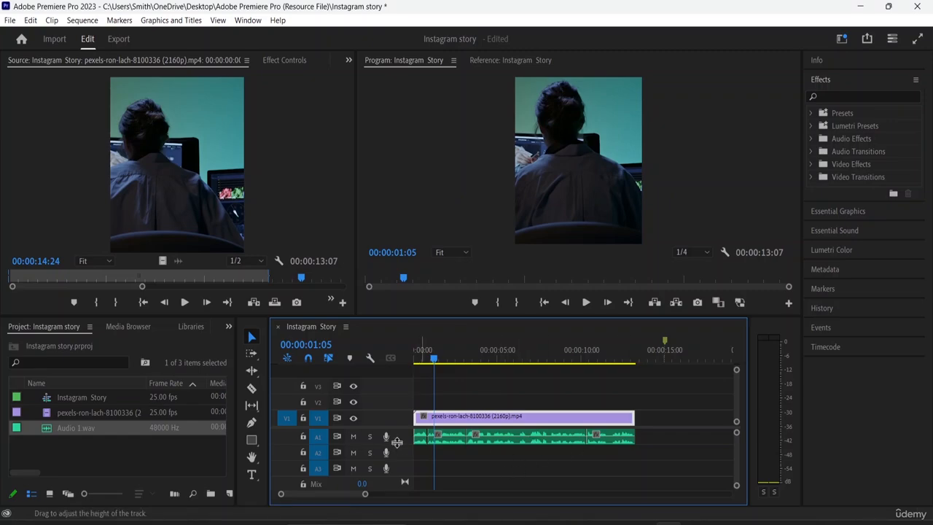
- Make audio track A1 taller and raise the volume line of the second voice-over piece slightly
{"action": "left_click_drag", "start_coordinate": [396, 442], "coordinate": [398, 459]}
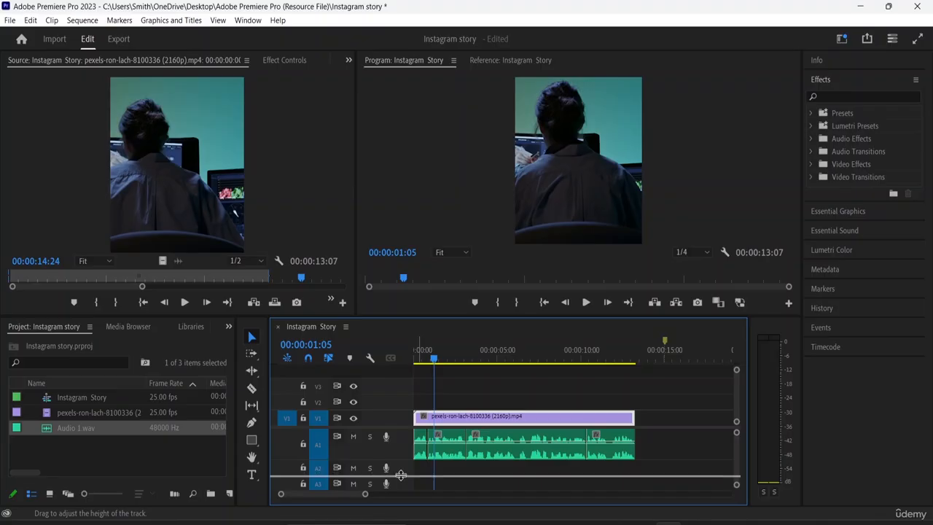
{"action": "left_click_drag", "start_coordinate": [401, 460], "coordinate": [400, 476]}
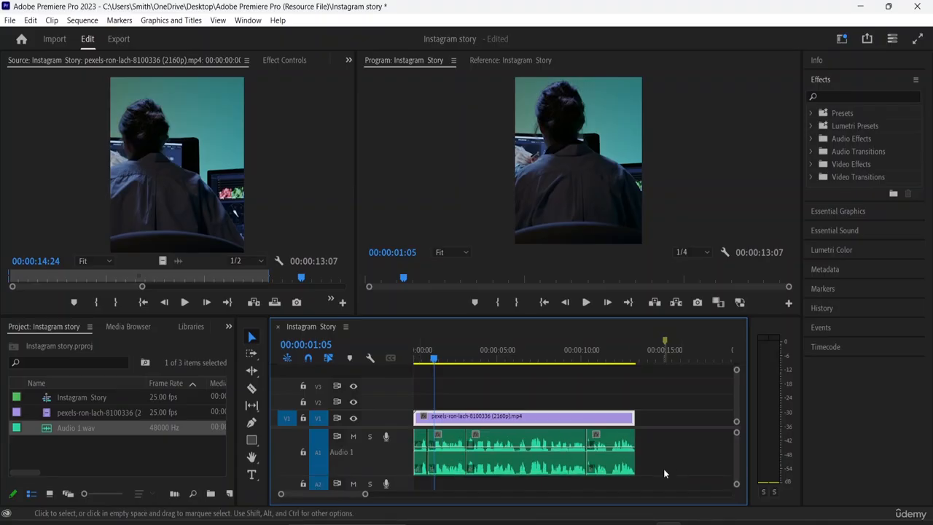
{"action": "key", "text": "="}
{"action": "key", "text": "="}
{"action": "key", "text": "="}
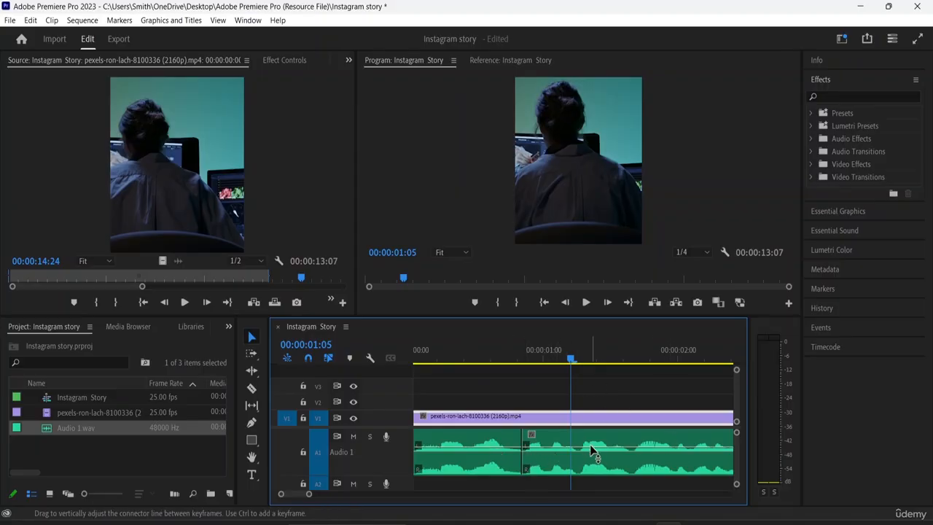
{"action": "mouse_move", "coordinate": [586, 445]}
{"action": "left_mouse_down"}
{"action": "mouse_move", "coordinate": [587, 433]}
{"action": "mouse_move", "coordinate": [587, 446]}
{"action": "left_mouse_up"}
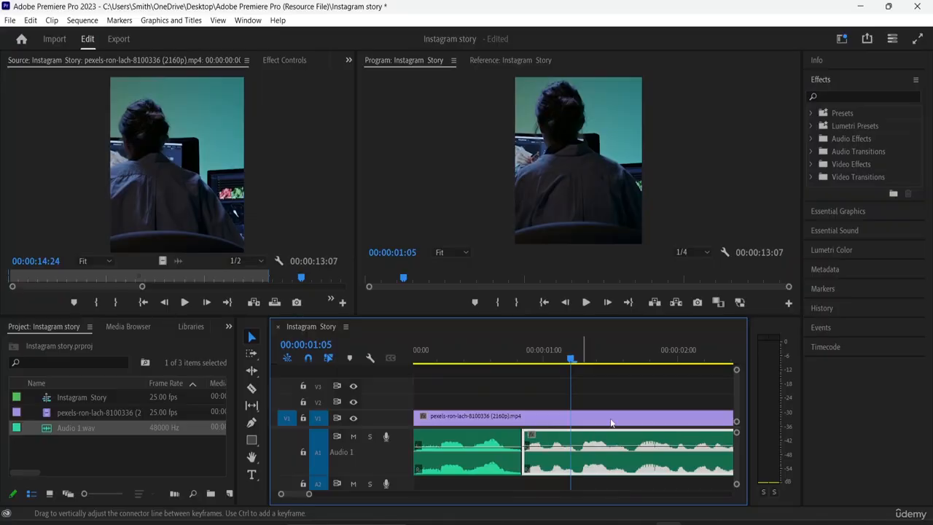
{"action": "double_click", "coordinate": [632, 451]}
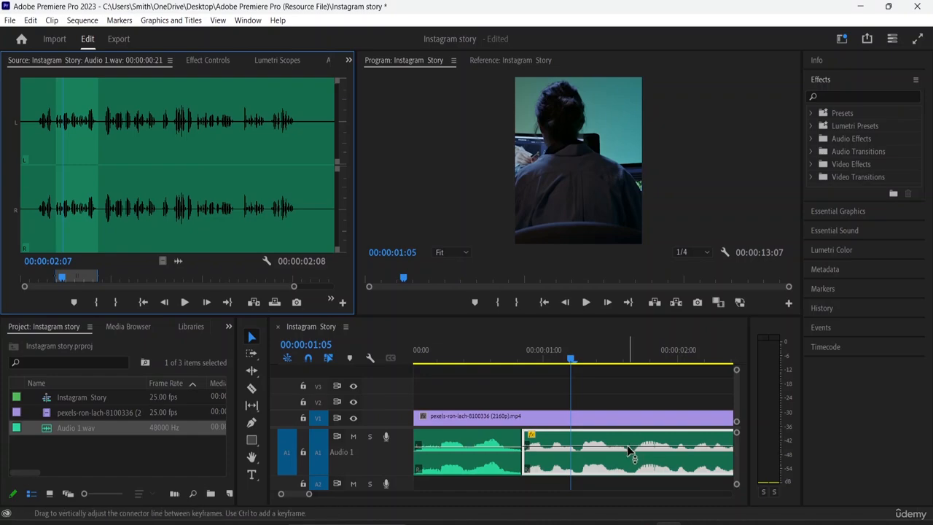
{"action": "left_click_drag", "start_coordinate": [627, 446], "coordinate": [627, 443]}
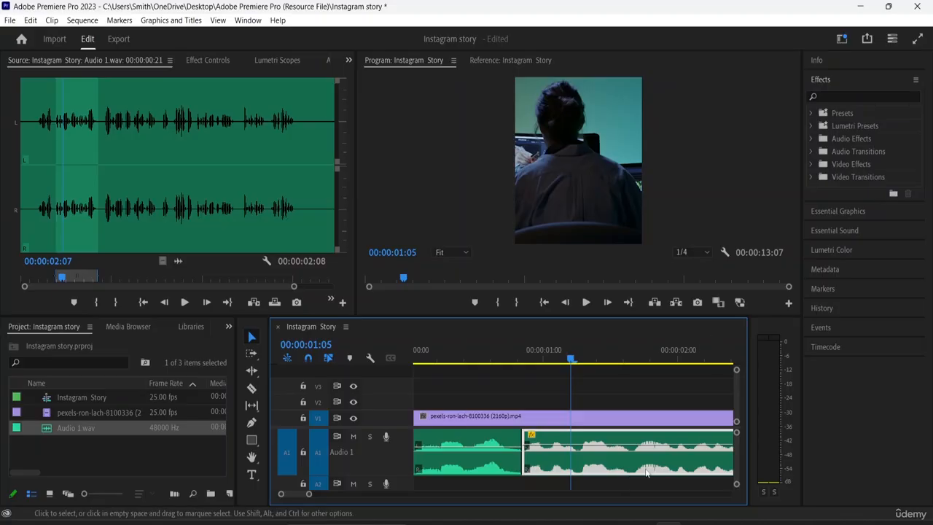
- Copy the second voice-over piece and paste its Volume, Channel Volume and Panner attributes onto the same piece
{"action": "scroll", "coordinate": [461, 456], "scroll_direction": "right", "scroll_amount": 3}
{"action": "scroll", "coordinate": [461, 456], "scroll_direction": "left", "scroll_amount": 2}
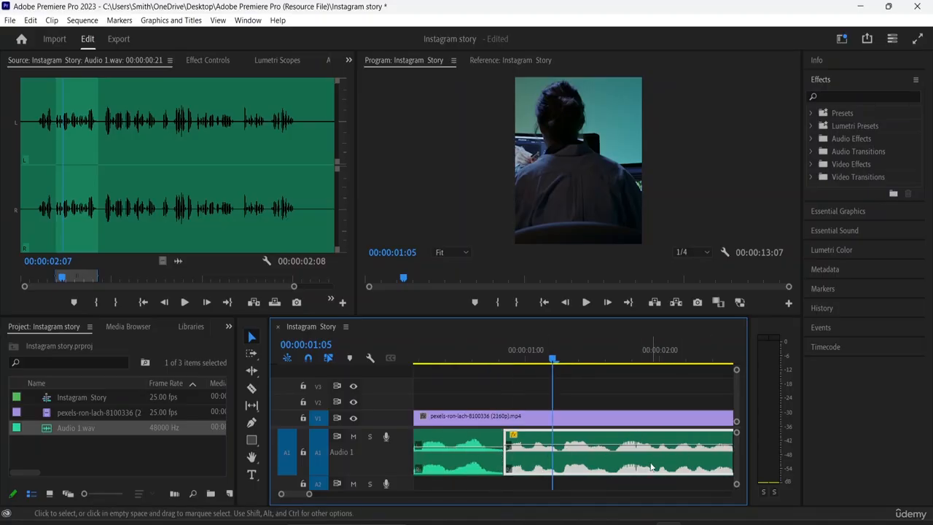
{"action": "right_click", "coordinate": [587, 455]}
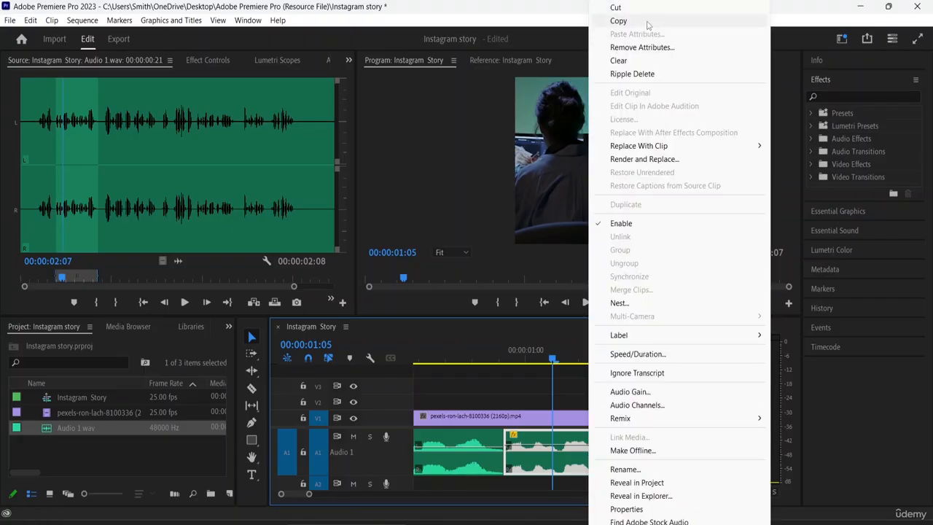
{"action": "left_click", "coordinate": [619, 21]}
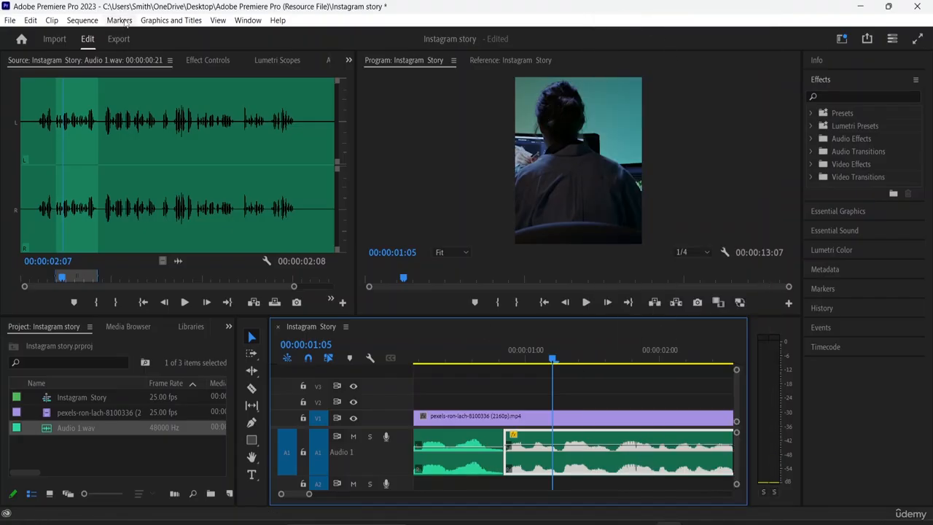
{"action": "left_click", "coordinate": [32, 20]}
{"action": "left_click", "coordinate": [66, 119]}
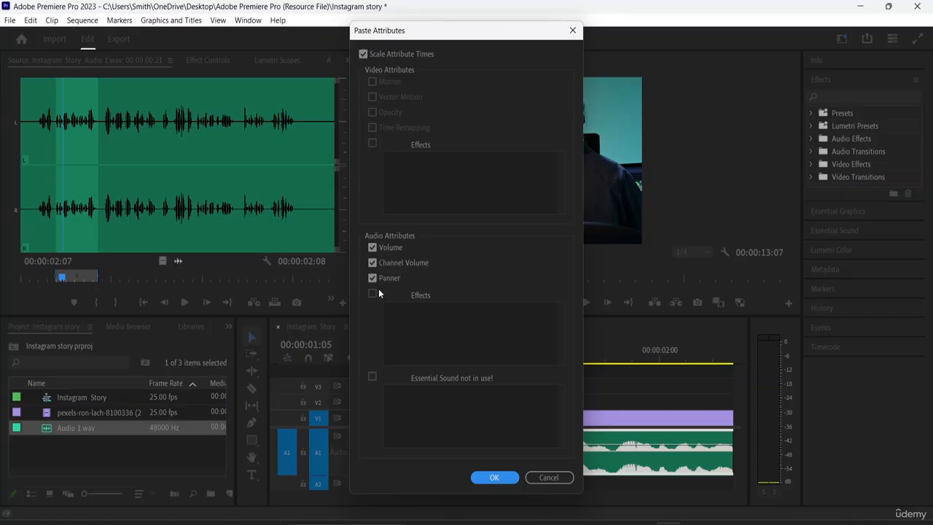
{"action": "left_click", "coordinate": [495, 477]}
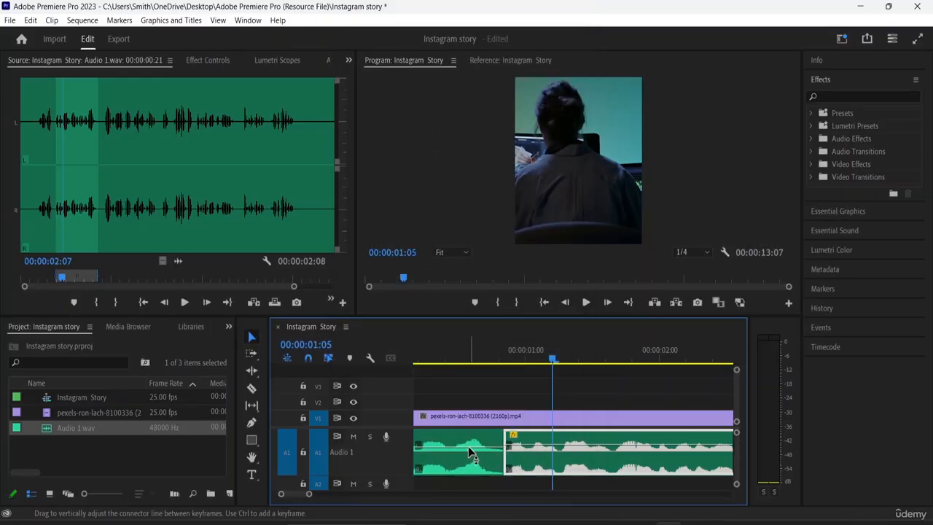
- Paste the copied Volume, Channel Volume and Panner attributes onto the first voice-over piece
{"action": "left_click", "coordinate": [466, 448]}
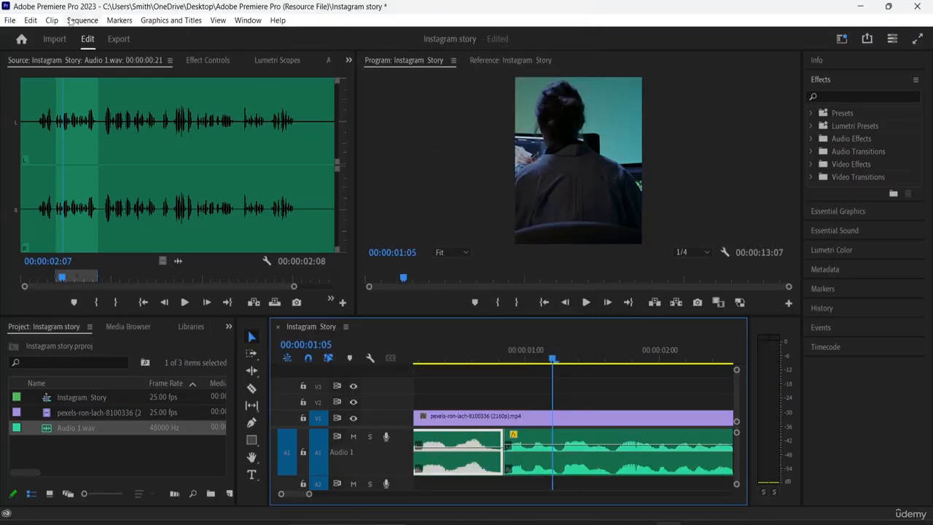
{"action": "left_click", "coordinate": [30, 22]}
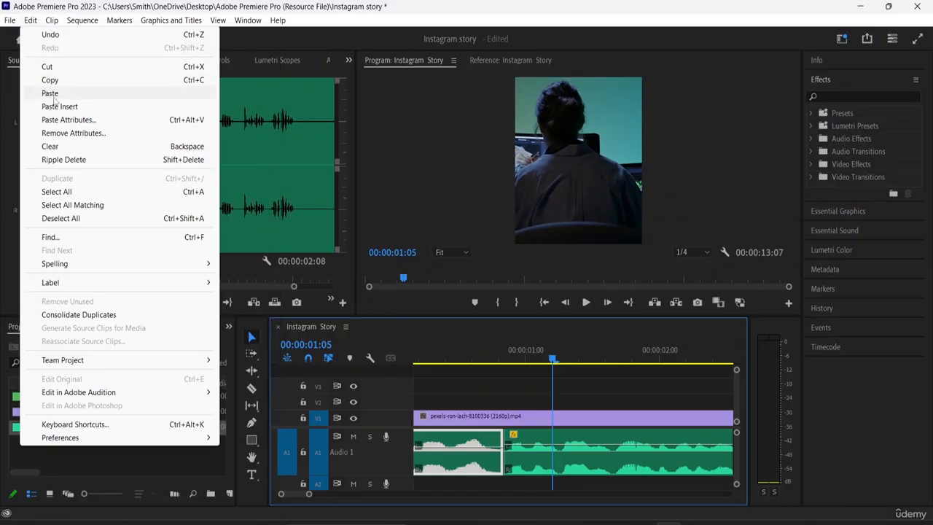
{"action": "left_click", "coordinate": [63, 120]}
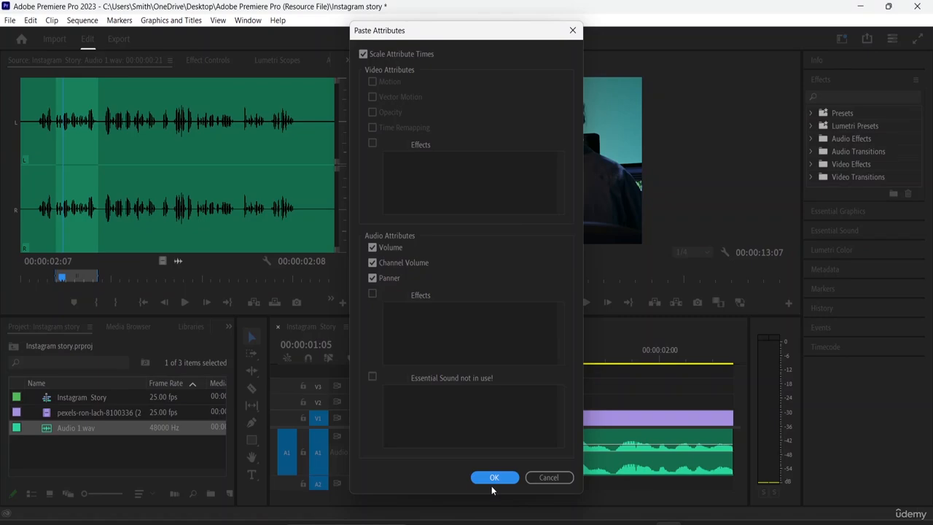
{"action": "left_click", "coordinate": [494, 479]}
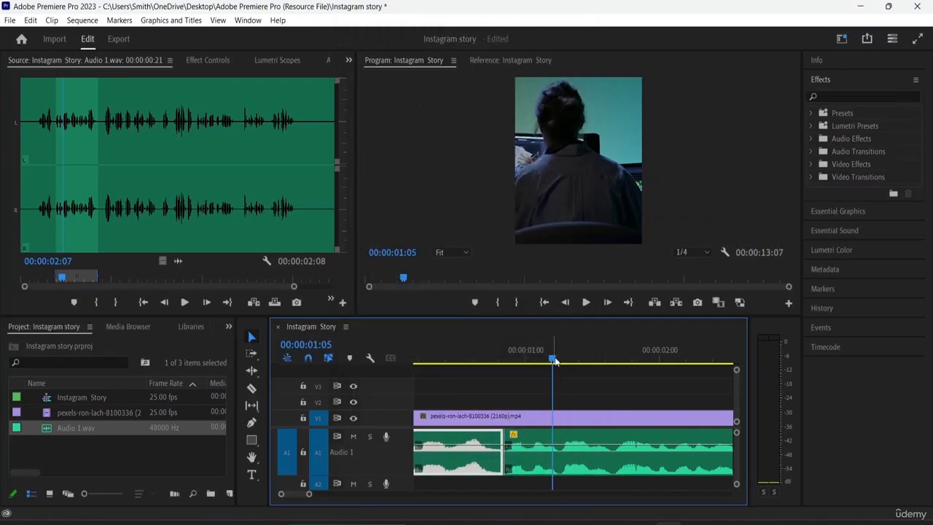
- Paste the copied audio attributes onto the third voice-over piece on A1
{"action": "key", "text": "minus"}
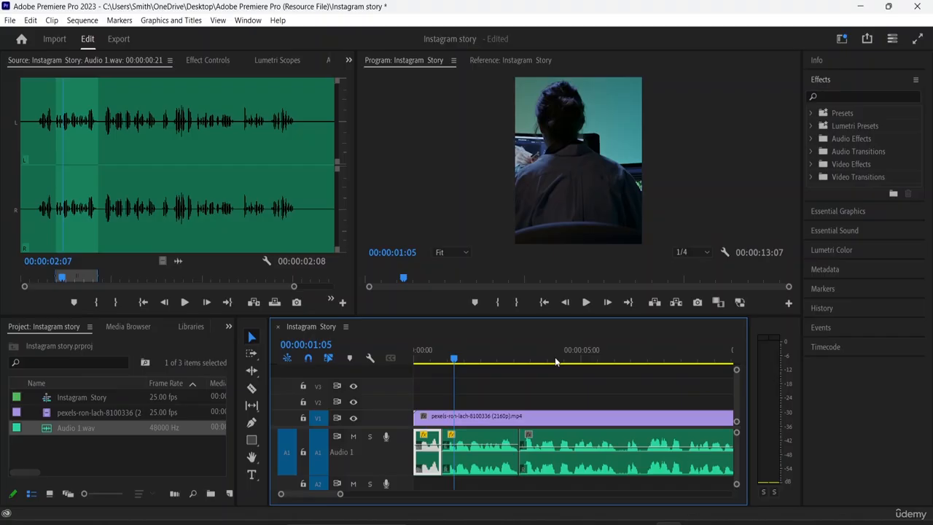
{"action": "left_click", "coordinate": [596, 447]}
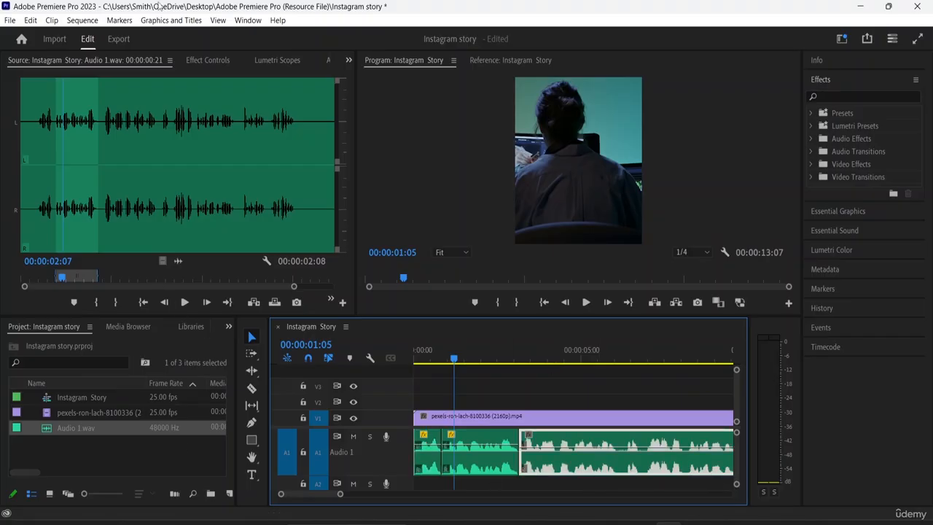
{"action": "left_click", "coordinate": [30, 21]}
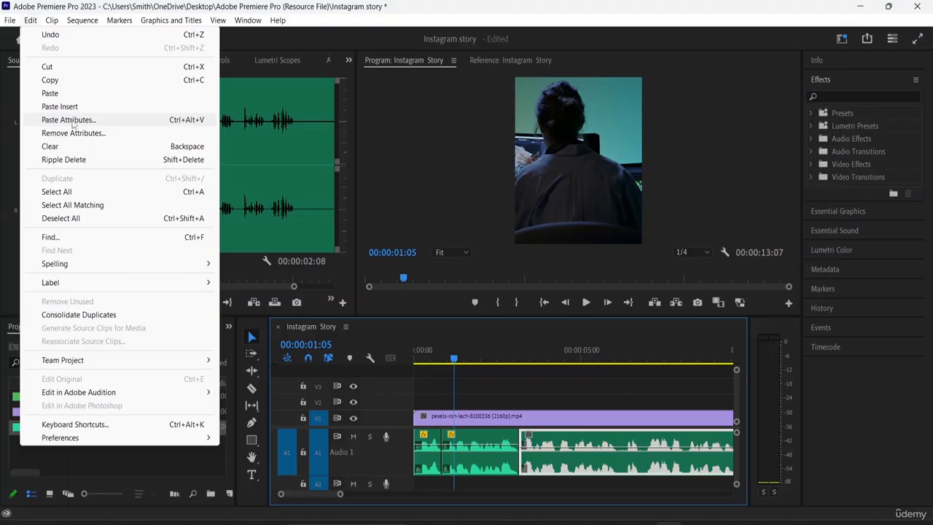
{"action": "left_click", "coordinate": [72, 119]}
{"action": "left_click", "coordinate": [502, 477]}
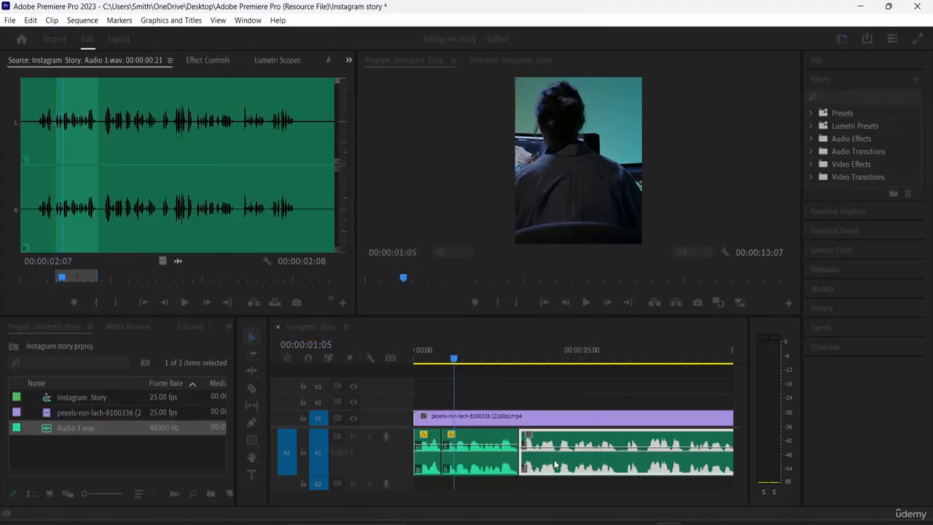
- Paste the copied Volume, Channel Volume and Panner attributes onto the last voice-over piece and return the playhead to the sequence start
{"action": "left_click", "coordinate": [487, 359]}
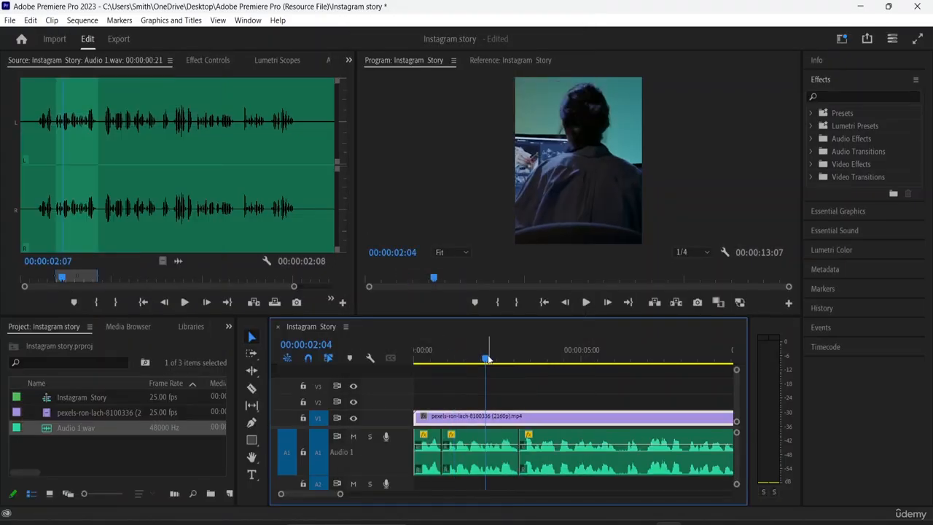
{"action": "key", "text": "minus"}
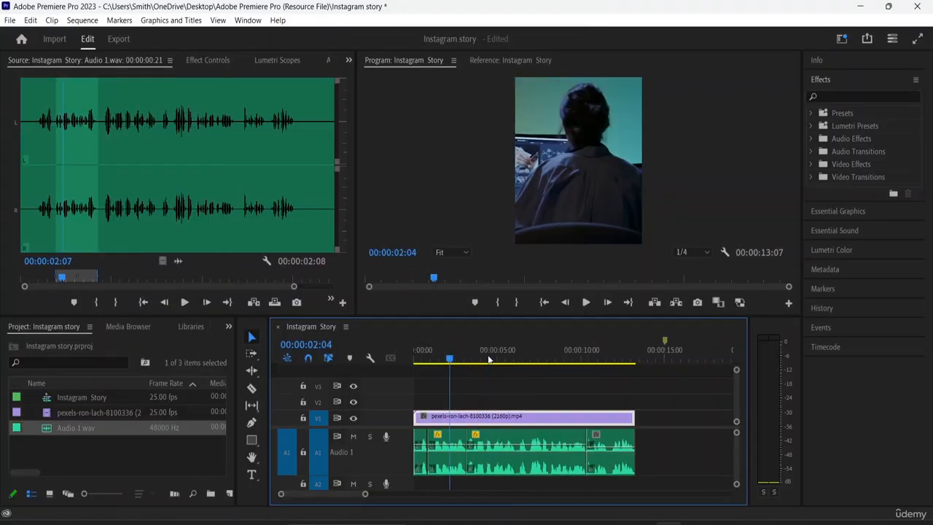
{"action": "left_click", "coordinate": [607, 469]}
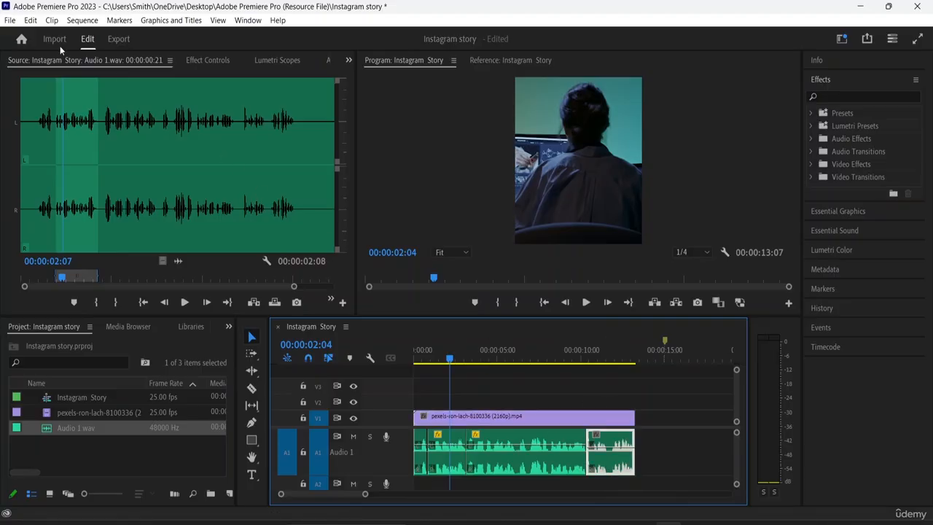
{"action": "left_click", "coordinate": [51, 20]}
{"action": "left_click", "coordinate": [51, 19]}
{"action": "left_click", "coordinate": [30, 19]}
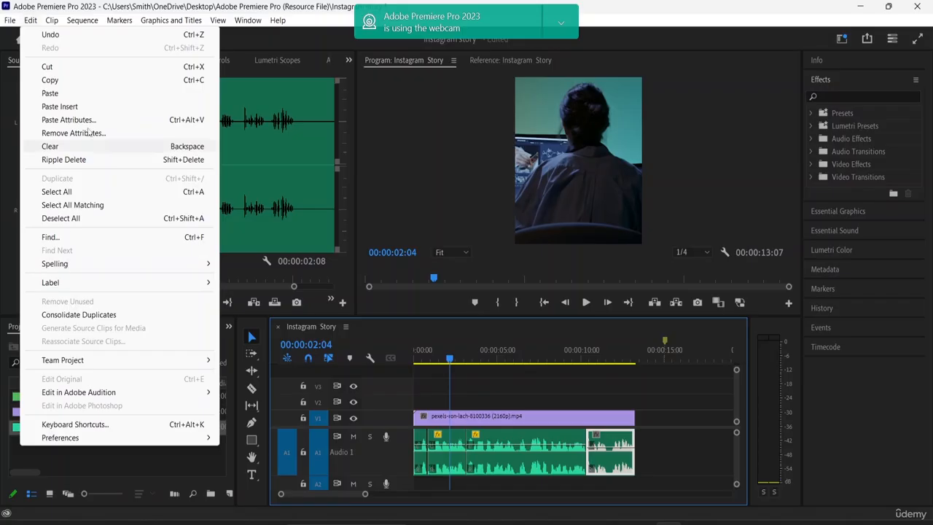
{"action": "left_click", "coordinate": [88, 123]}
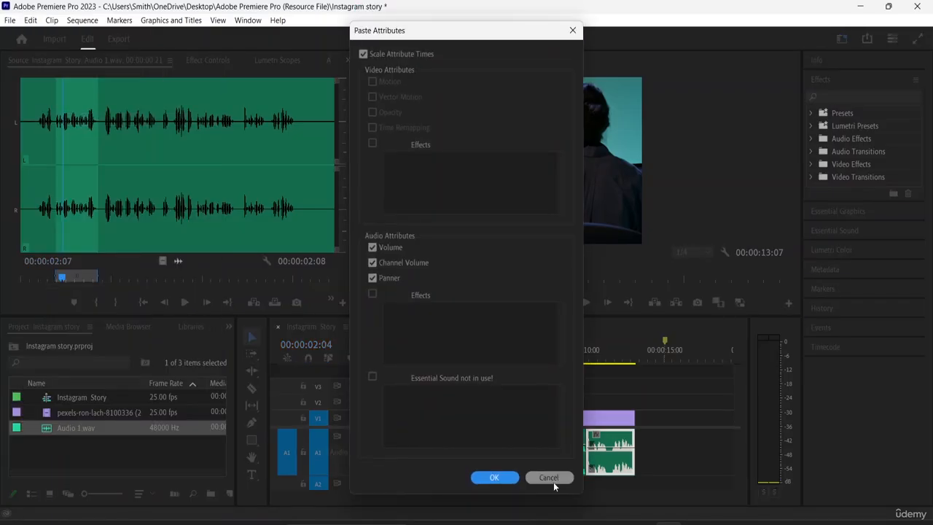
{"action": "left_click", "coordinate": [494, 477]}
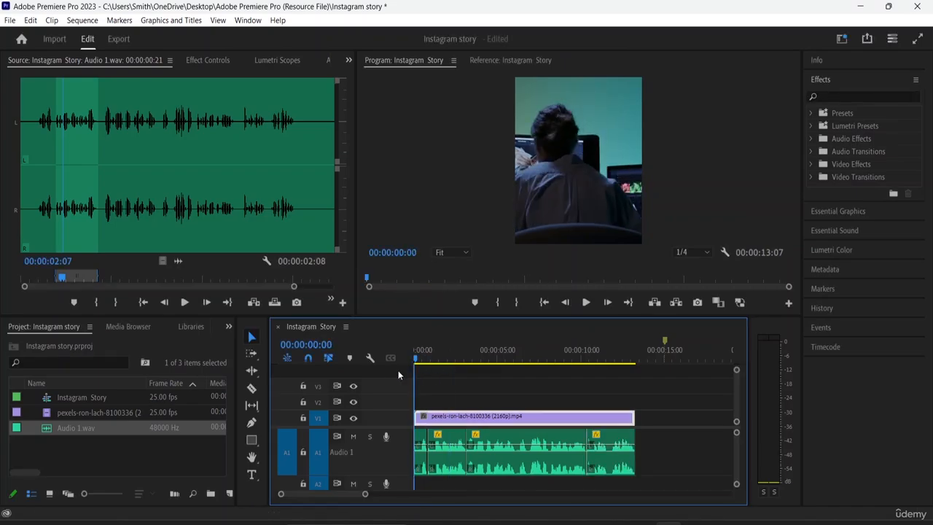
{"action": "left_click_drag", "start_coordinate": [449, 359], "coordinate": [398, 370]}
{"action": "left_click", "coordinate": [834, 230]}
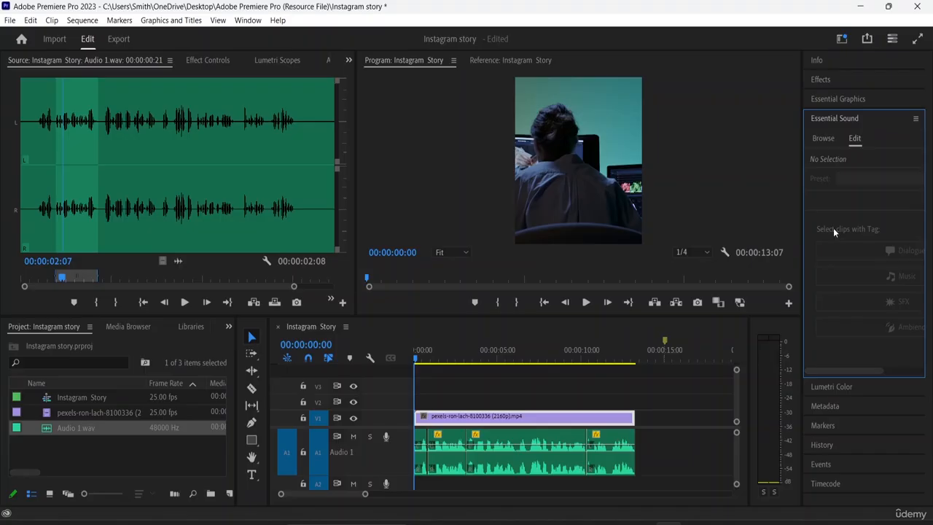
{"action": "left_click", "coordinate": [916, 118]}
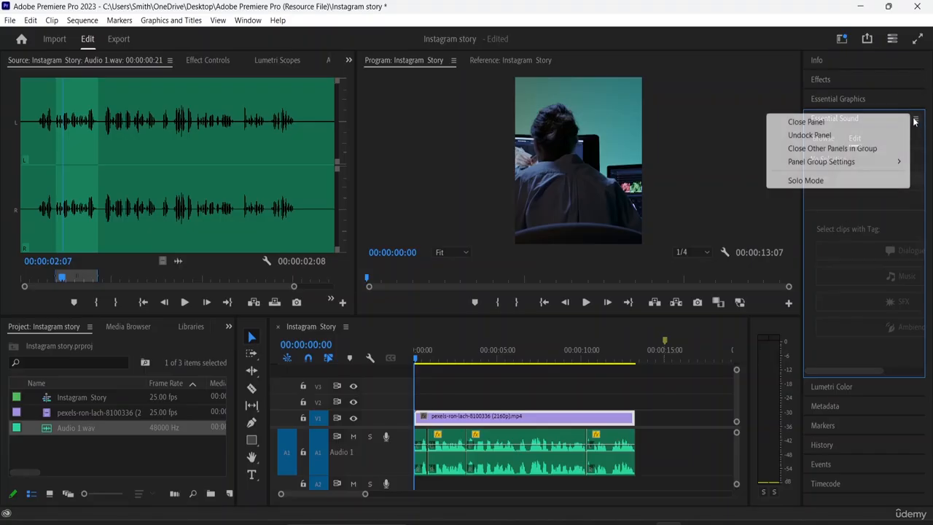
{"action": "left_click", "coordinate": [849, 113]}
{"action": "left_click", "coordinate": [842, 121]}
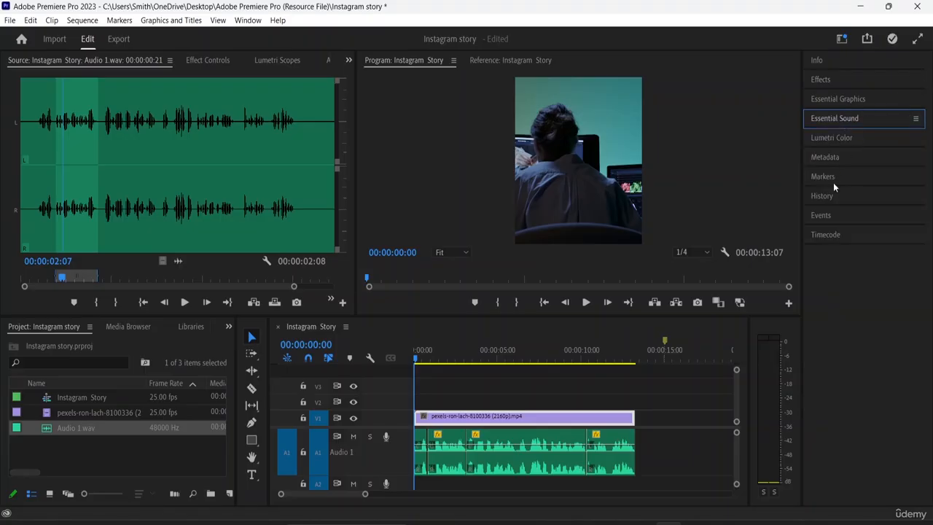
- Select the first voice-over piece on A1, show its Essential Sound settings in a widened panel and tag it as Dialogue
{"action": "left_click", "coordinate": [522, 447]}
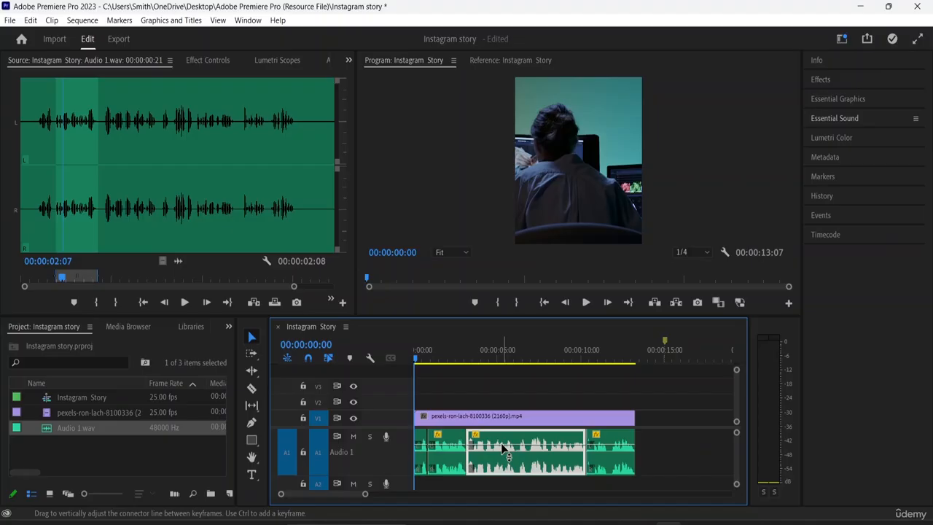
{"action": "left_click", "coordinate": [438, 443]}
{"action": "left_click", "coordinate": [422, 445]}
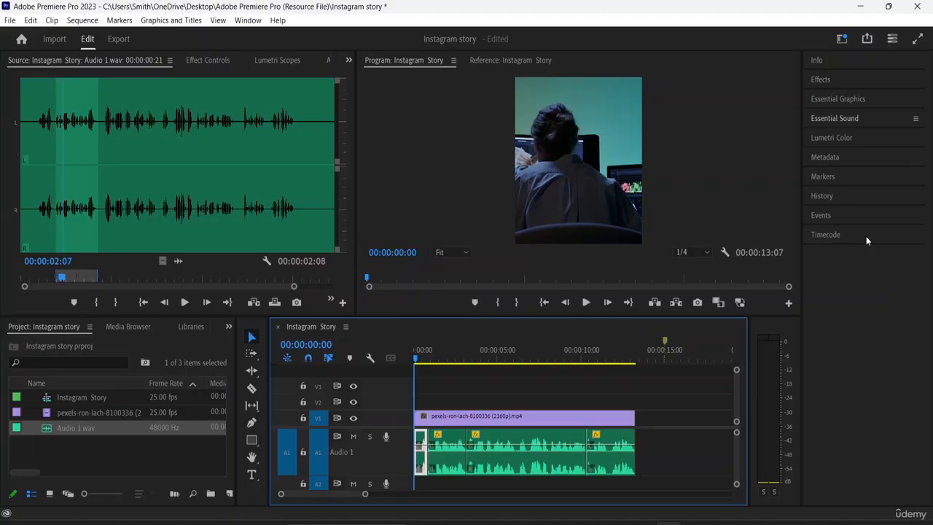
{"action": "left_click", "coordinate": [833, 118]}
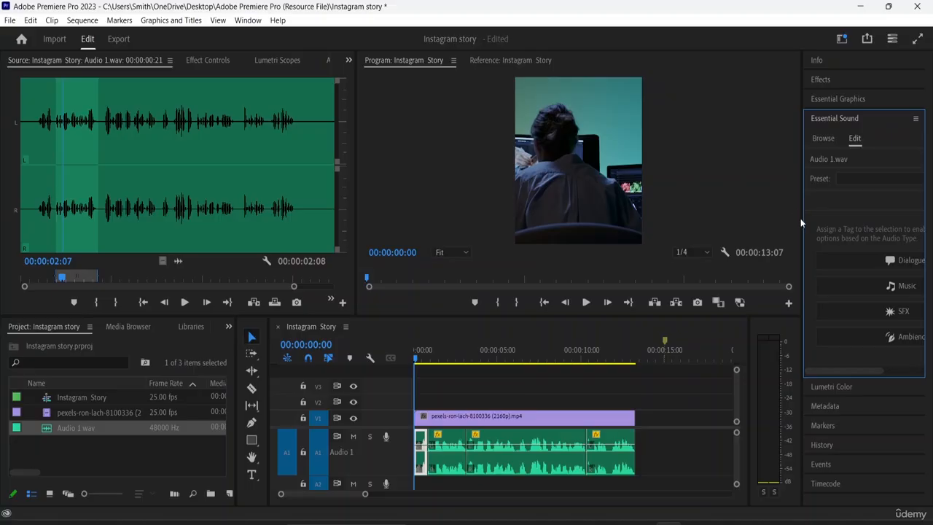
{"action": "left_click_drag", "start_coordinate": [802, 220], "coordinate": [725, 221]}
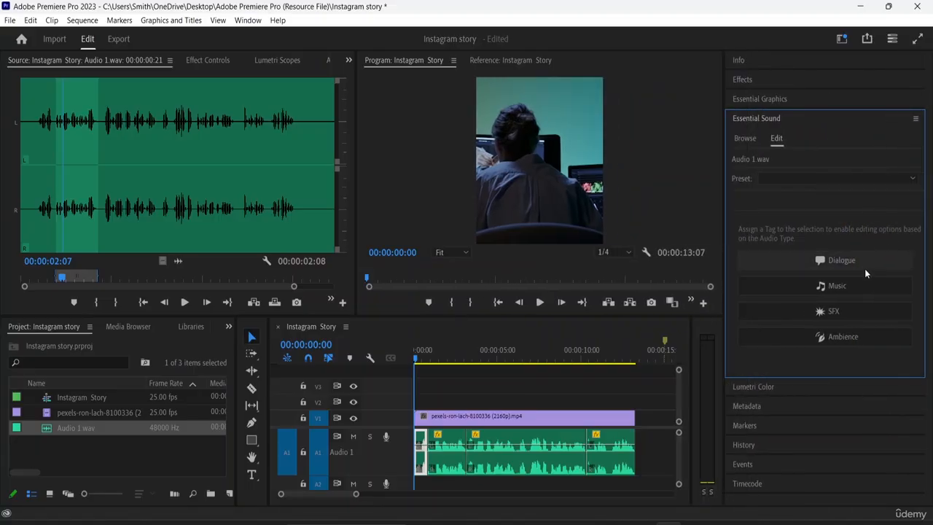
{"action": "left_click", "coordinate": [833, 261]}
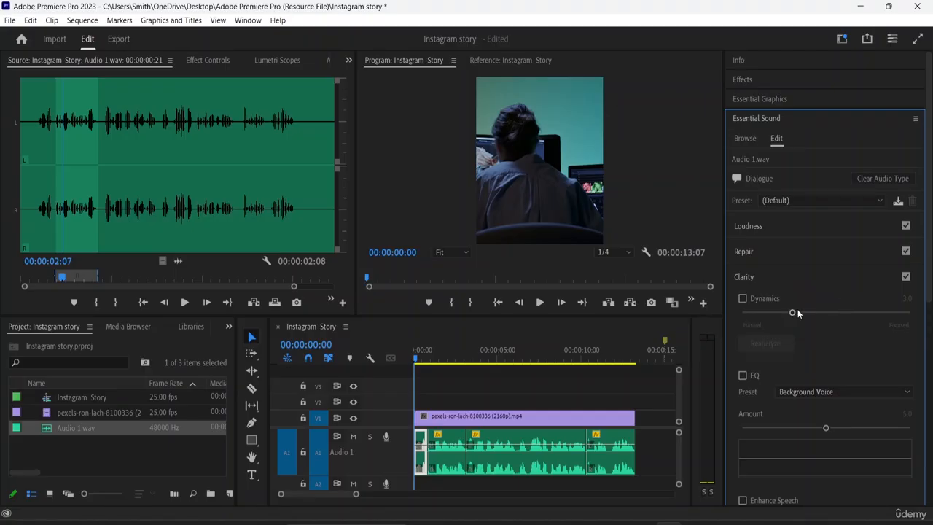
- Enable Dynamics under Clarity for the first voice-over piece, preview it from the sequence start and raise the amount to 4.2
{"action": "left_click_drag", "start_coordinate": [796, 312], "coordinate": [803, 313]}
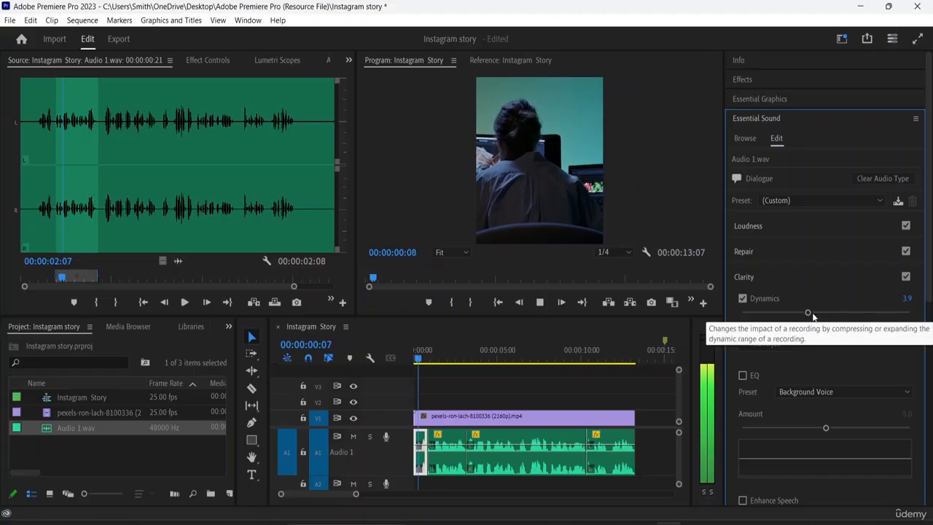
{"action": "key", "text": "space"}
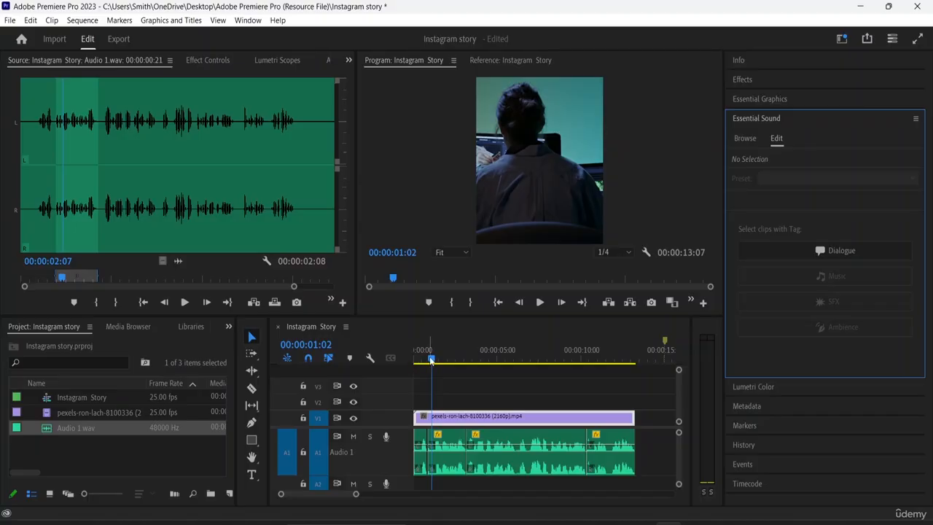
{"action": "left_click_drag", "start_coordinate": [430, 360], "coordinate": [406, 358]}
{"action": "left_click", "coordinate": [838, 251]}
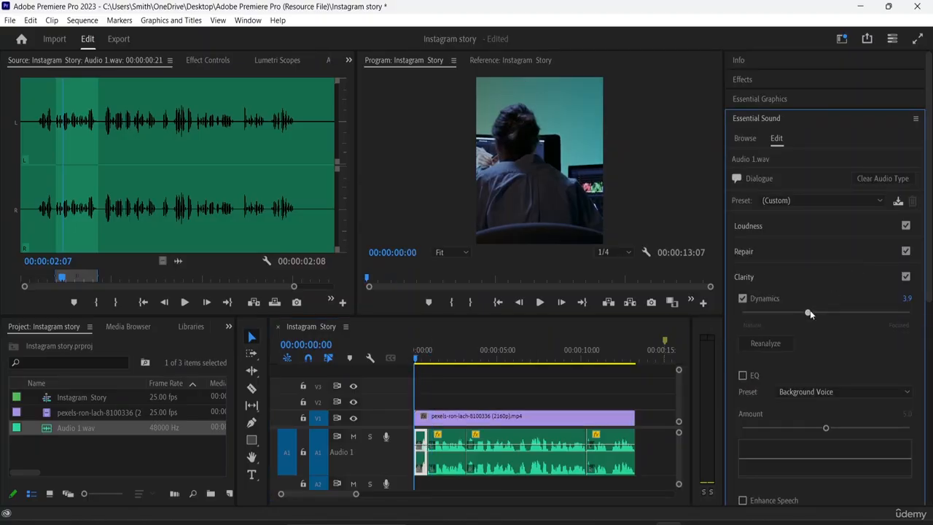
{"action": "left_click_drag", "start_coordinate": [813, 311], "coordinate": [817, 311]}
- Turn on Enhance Speech with High Tone for the first voice-over piece, preview it and auto-match its loudness
{"action": "scroll", "coordinate": [813, 333], "scroll_direction": "down", "scroll_amount": 1}
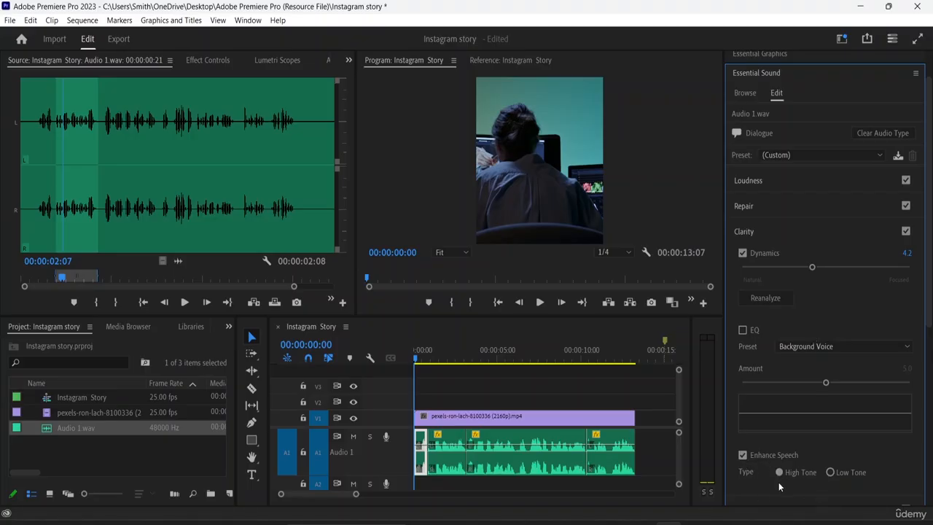
{"action": "key", "text": "space"}
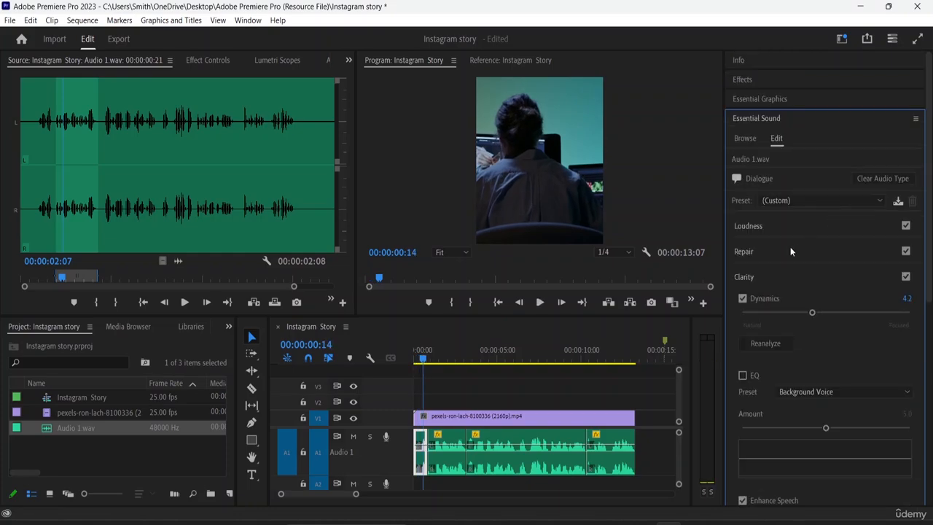
{"action": "left_click", "coordinate": [745, 227]}
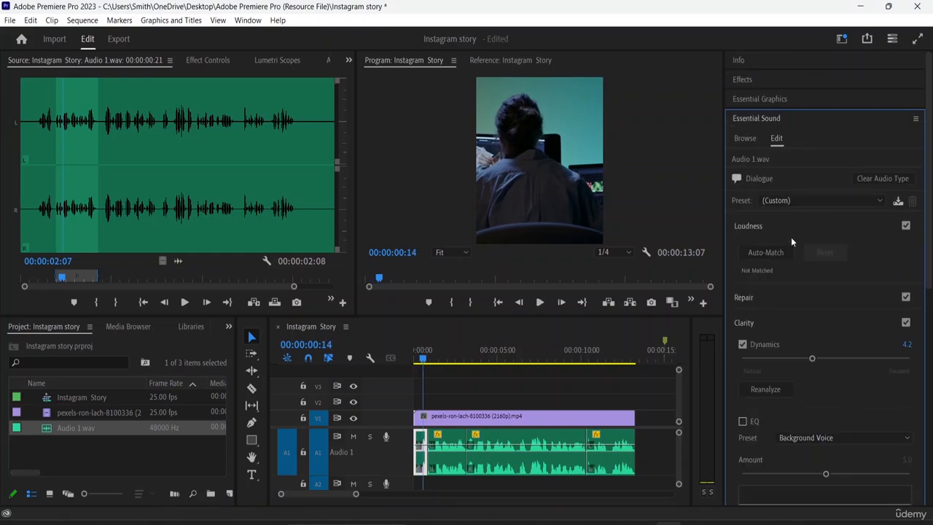
{"action": "left_click", "coordinate": [761, 254]}
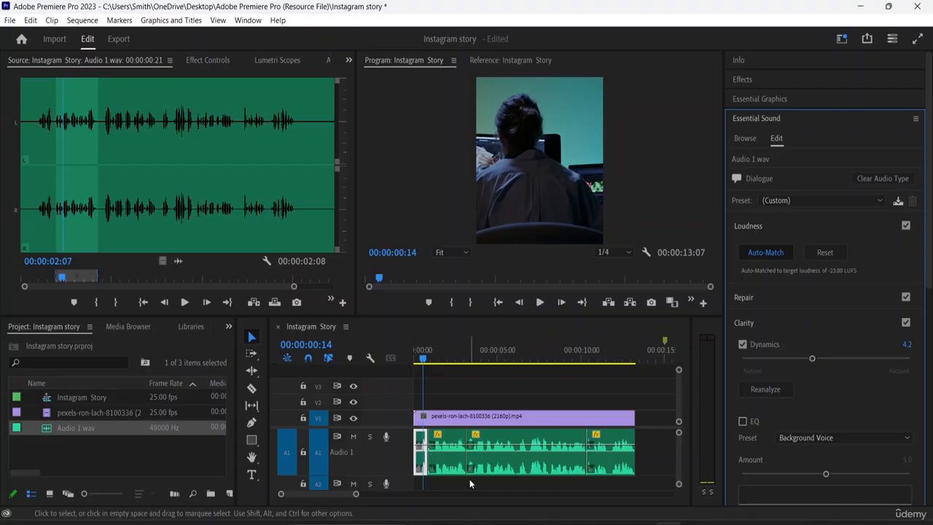
- Select the other three voice-over pieces together and paste the copied Volume, Channel Volume and Panner attributes onto them
{"action": "left_click", "coordinate": [659, 480]}
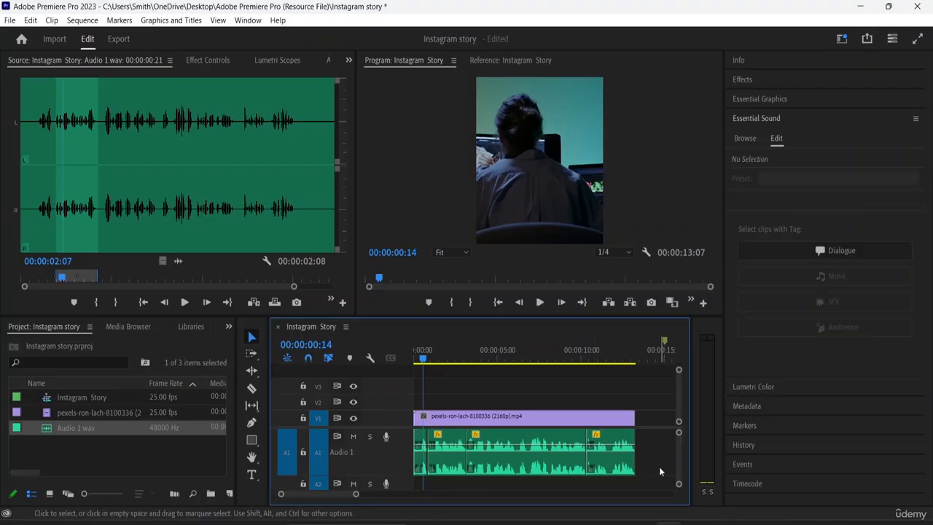
{"action": "left_click_drag", "start_coordinate": [659, 466], "coordinate": [439, 440]}
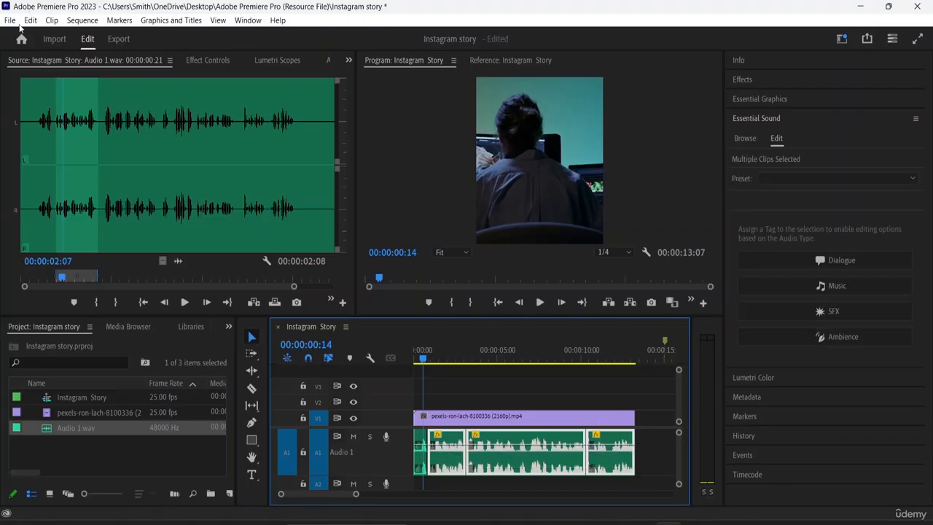
{"action": "left_click", "coordinate": [30, 19]}
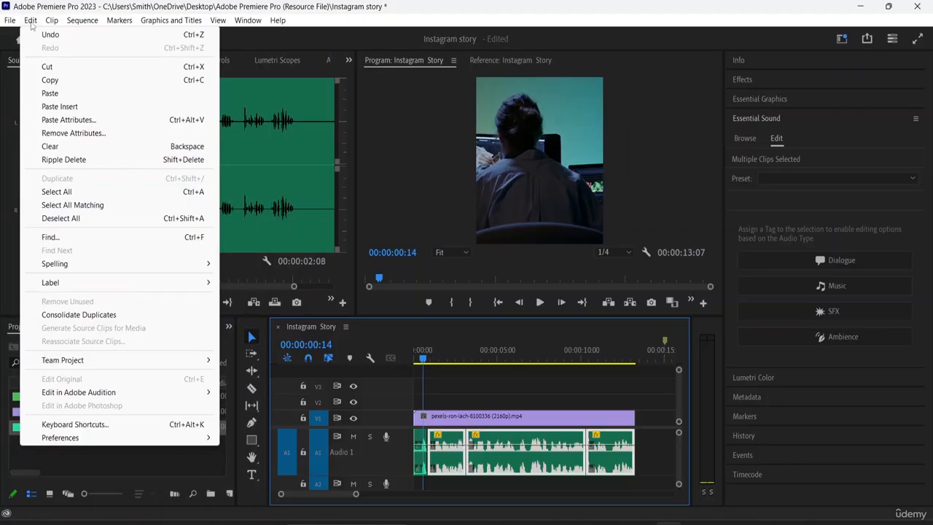
{"action": "left_click", "coordinate": [64, 121]}
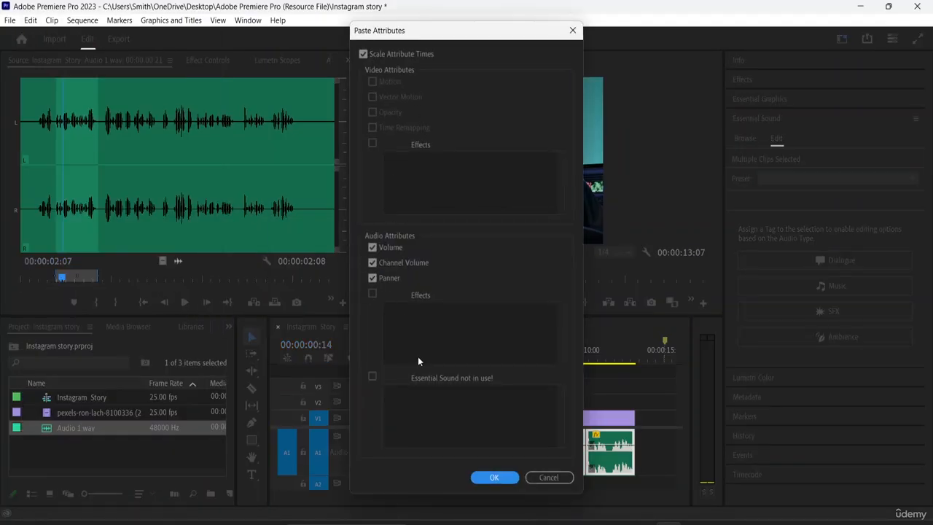
{"action": "left_click", "coordinate": [493, 478]}
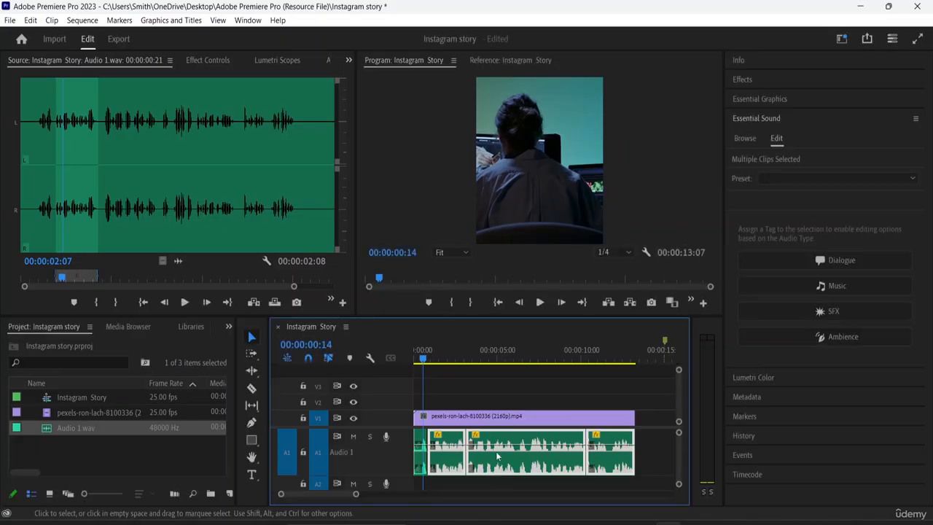
- Play the sequence from its start to check the voice-over sound
{"action": "left_click", "coordinate": [468, 377]}
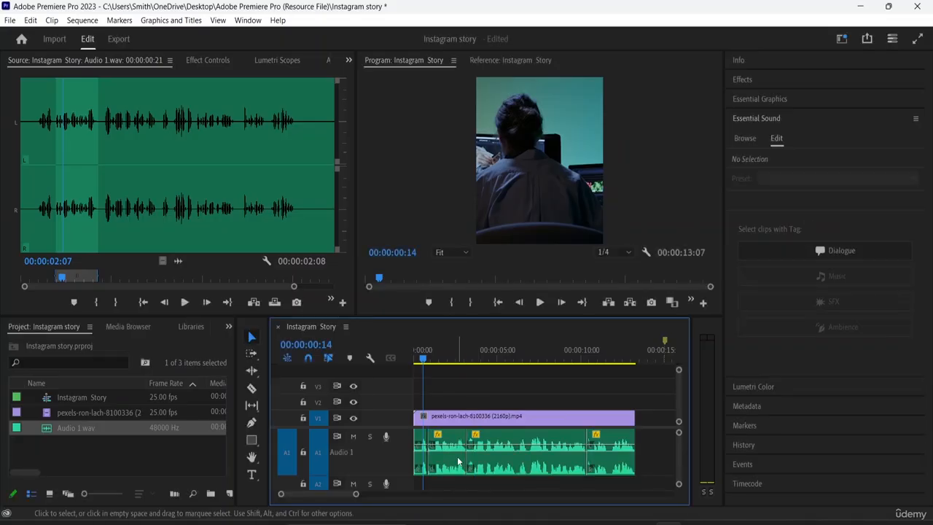
{"action": "left_click", "coordinate": [413, 358]}
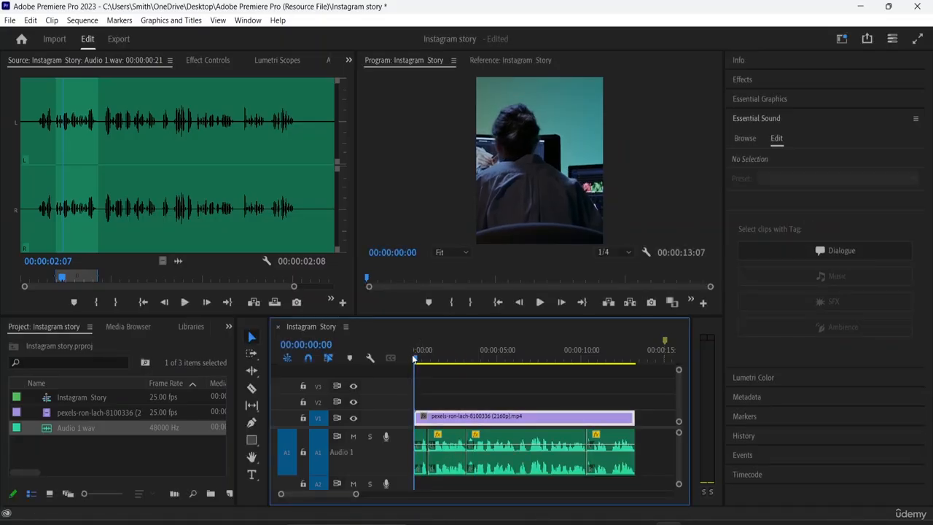
{"action": "key", "text": "space"}
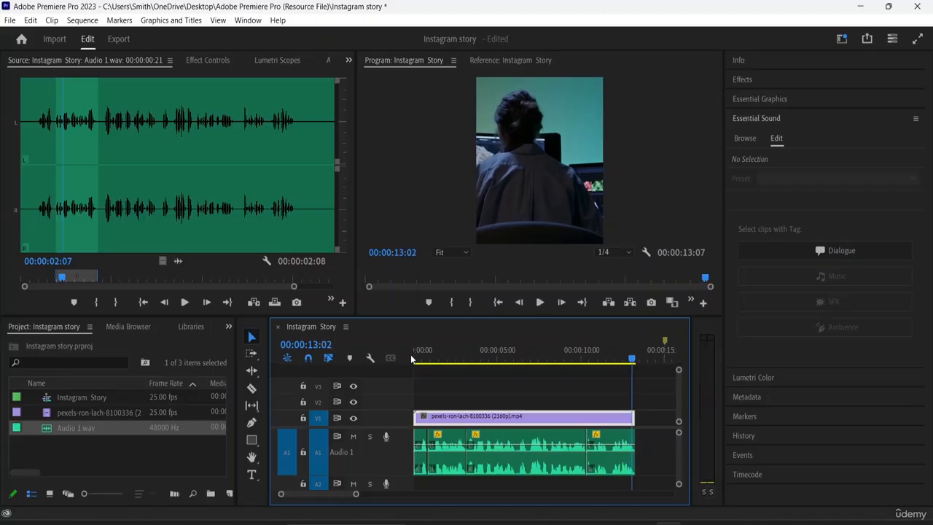
- Select all four voice-over pieces on A1 and group them
{"action": "left_click", "coordinate": [517, 467]}
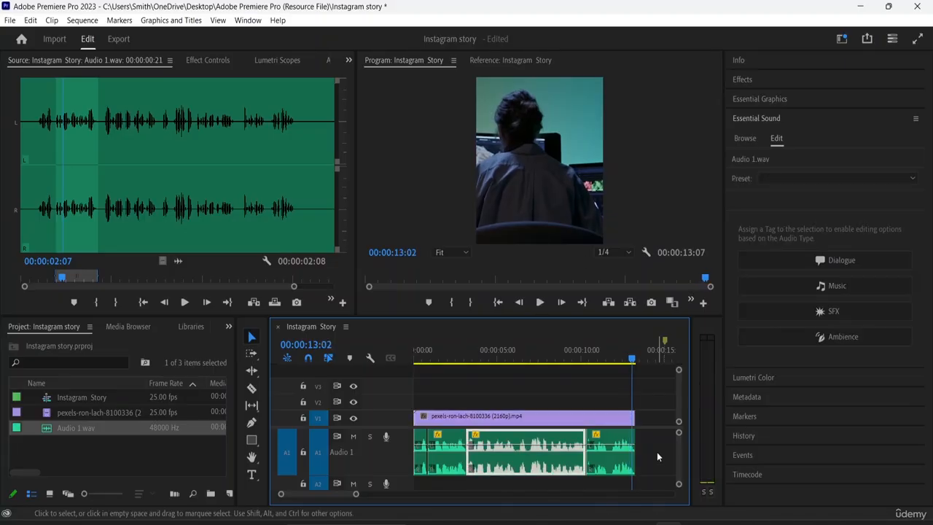
{"action": "left_click_drag", "start_coordinate": [654, 461], "coordinate": [403, 443]}
{"action": "right_click", "coordinate": [508, 451]}
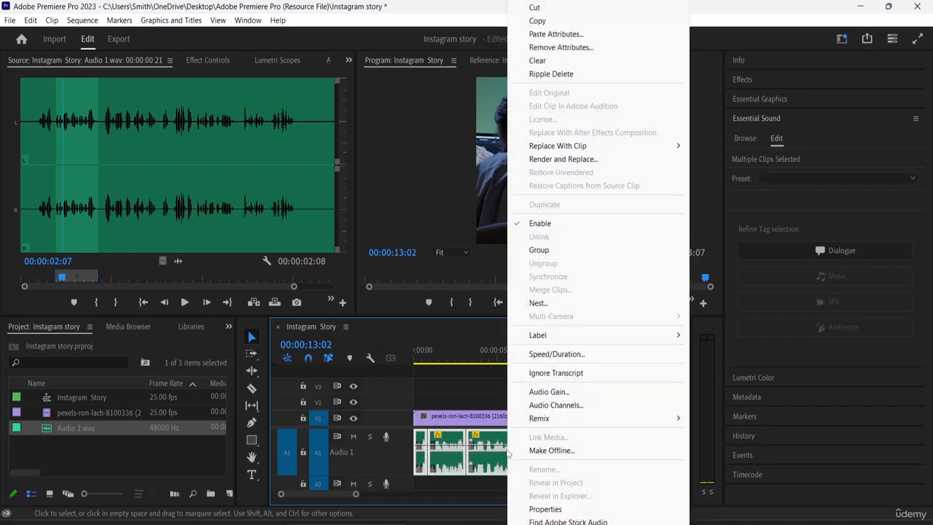
{"action": "left_click", "coordinate": [539, 250]}
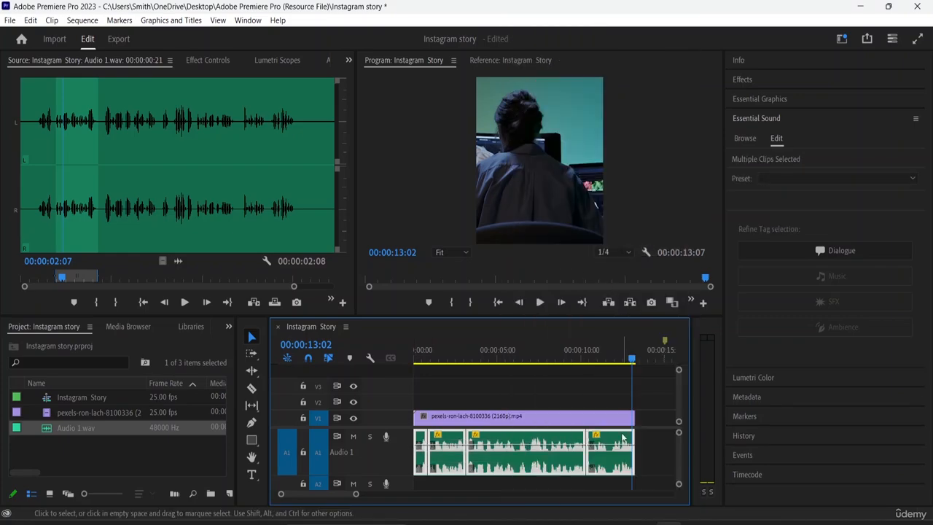
- Collapse the voice-over track, select the footage clip together with the voice-over pieces and group them all
{"action": "mouse_move", "coordinate": [517, 467]}
{"action": "left_mouse_down"}
{"action": "mouse_move", "coordinate": [521, 454]}
{"action": "mouse_move", "coordinate": [510, 449]}
{"action": "mouse_move", "coordinate": [558, 463]}
{"action": "mouse_move", "coordinate": [527, 452]}
{"action": "mouse_move", "coordinate": [512, 463]}
{"action": "mouse_move", "coordinate": [575, 462]}
{"action": "mouse_move", "coordinate": [515, 458]}
{"action": "left_mouse_up"}
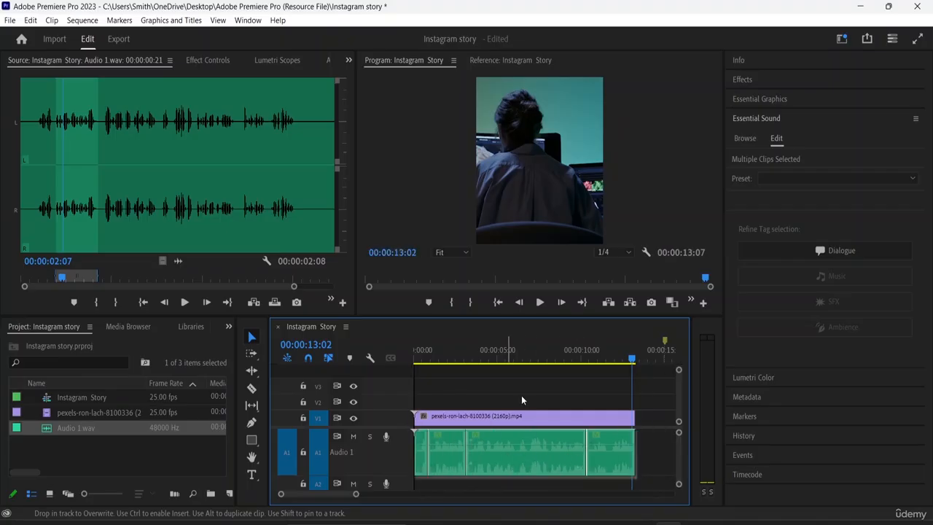
{"action": "left_click", "coordinate": [522, 393]}
{"action": "left_click_drag", "start_coordinate": [425, 385], "coordinate": [545, 446]}
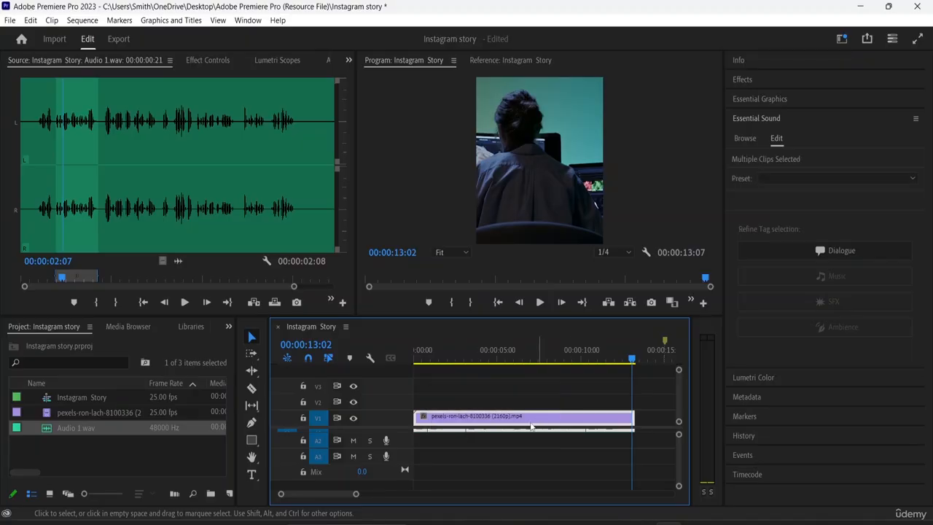
{"action": "right_click", "coordinate": [493, 424]}
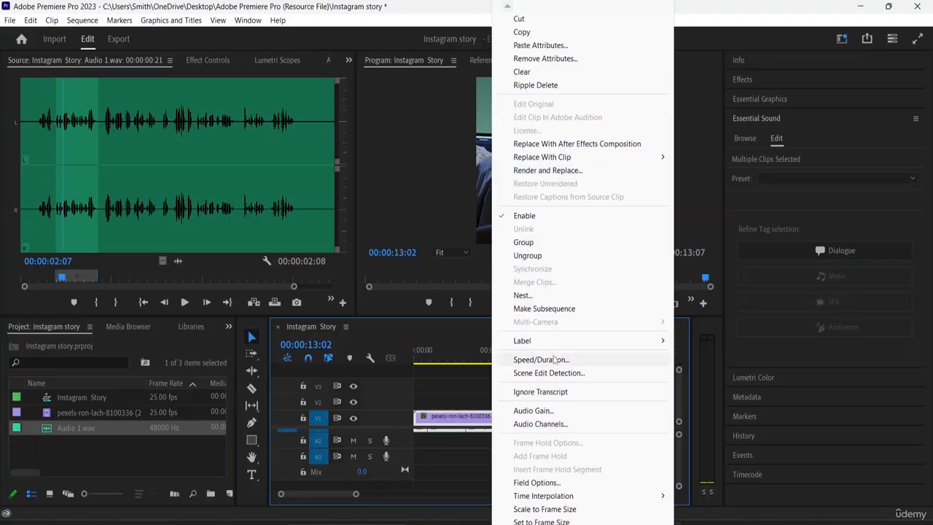
{"action": "left_click", "coordinate": [549, 249]}
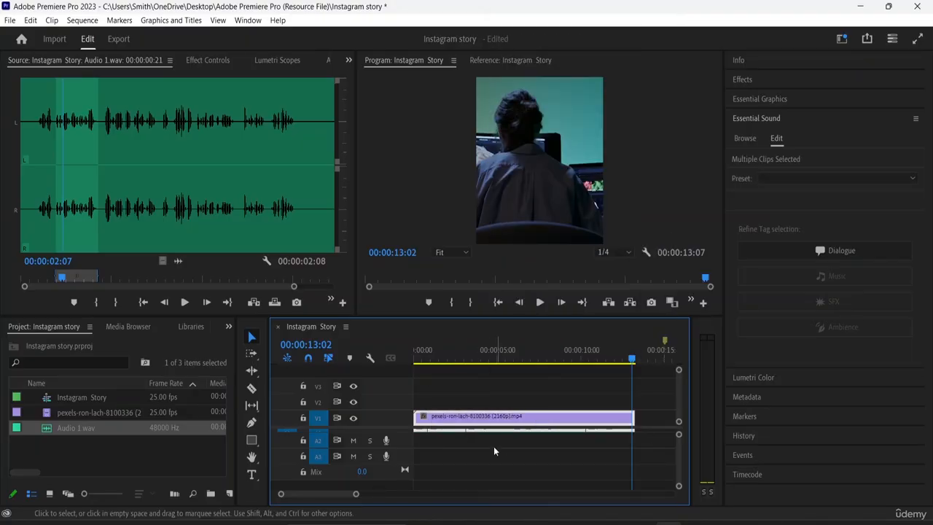
- Move the grouped footage and voice-over together, shifting them about 3 seconds later with the footage on V2
{"action": "left_click_drag", "start_coordinate": [490, 431], "coordinate": [536, 409]}
{"action": "left_click", "coordinate": [436, 400]}
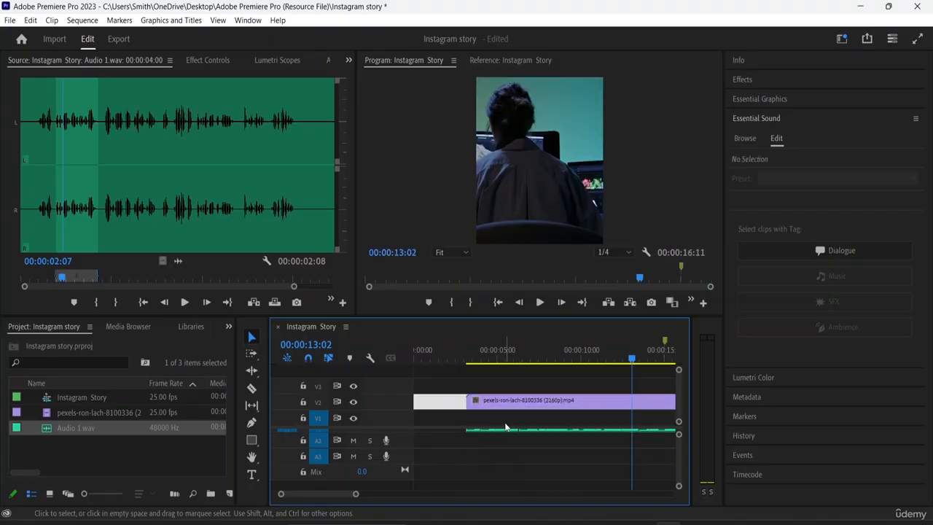
{"action": "key", "text": "Delete"}
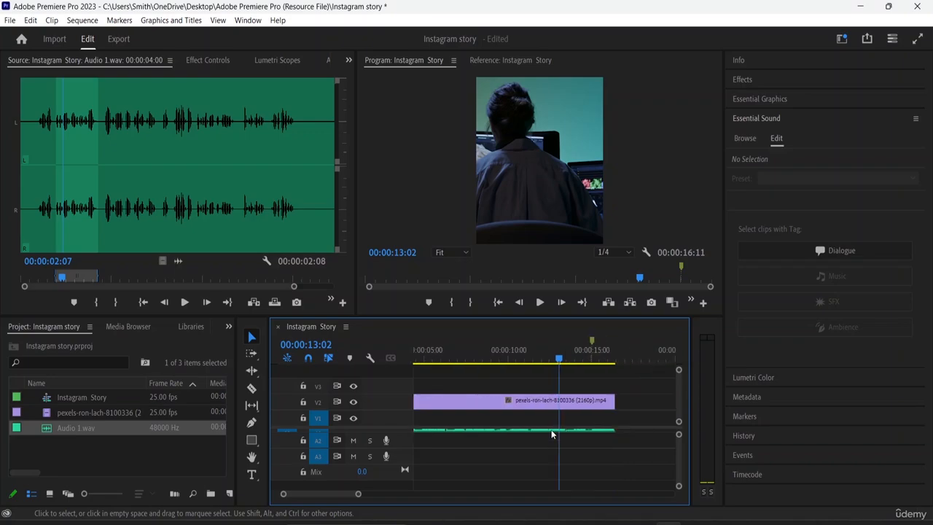
{"action": "key", "text": "ctrl+z"}
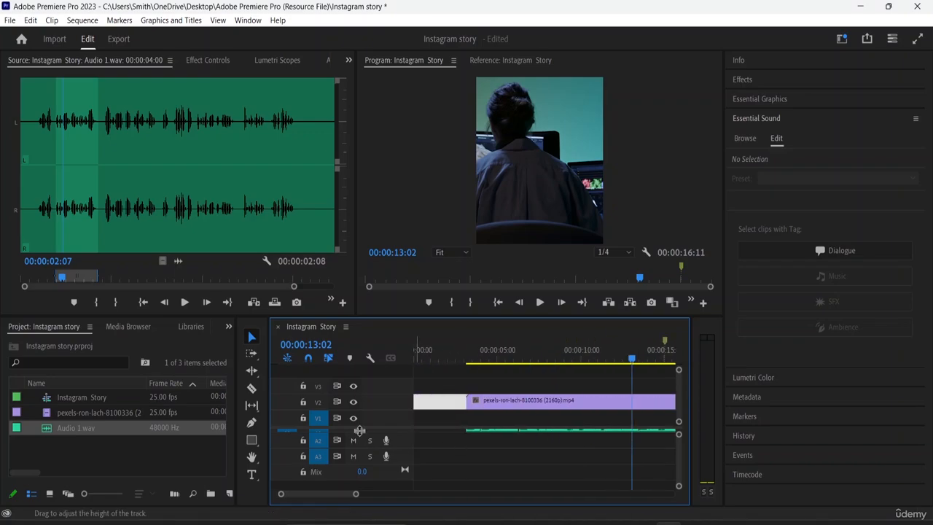
- Increase the A1 track height to show the waveforms, select all clips and briefly play the sequence
{"action": "left_click_drag", "start_coordinate": [365, 461], "coordinate": [366, 461]}
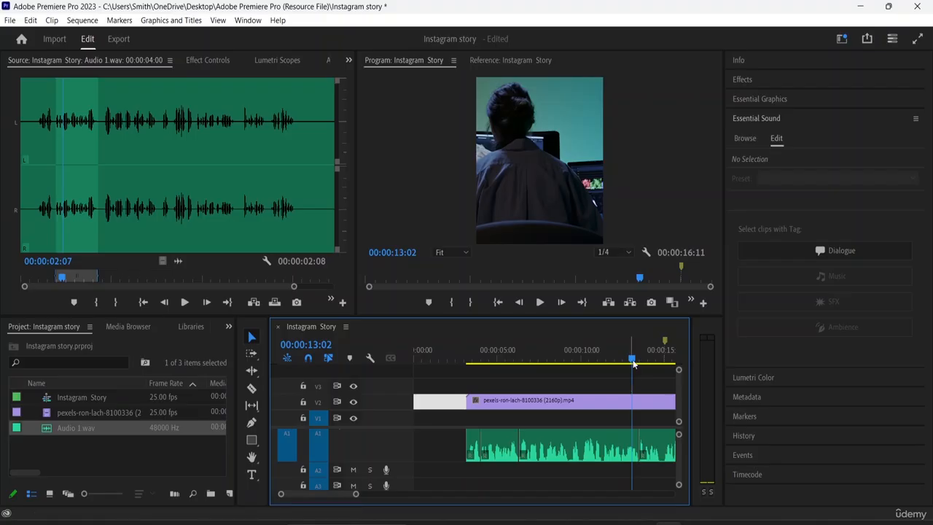
{"action": "key", "text": "ctrl+a"}
{"action": "key", "text": "space"}
{"action": "key", "text": "space"}
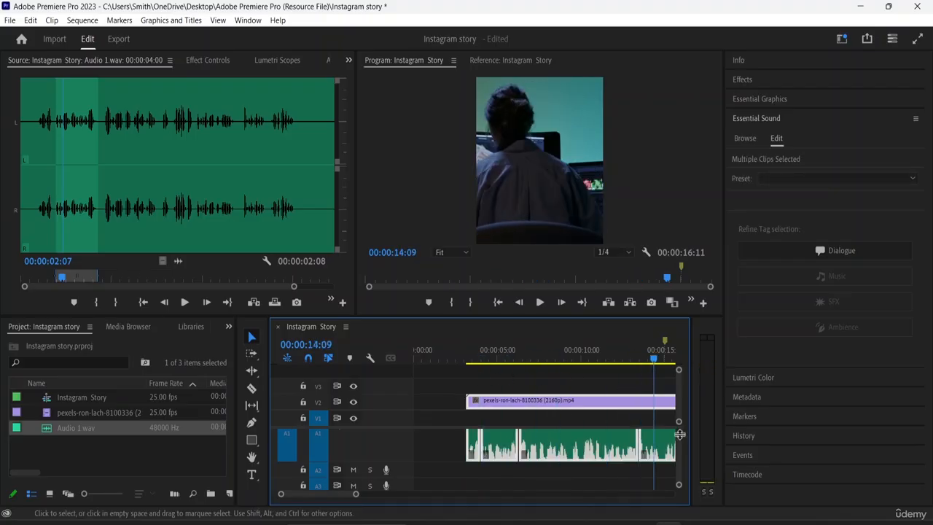
- Return the playhead to the sequence start and move the grouped clips back there, with the footage on V1
{"action": "left_click_drag", "start_coordinate": [657, 367], "coordinate": [365, 384]}
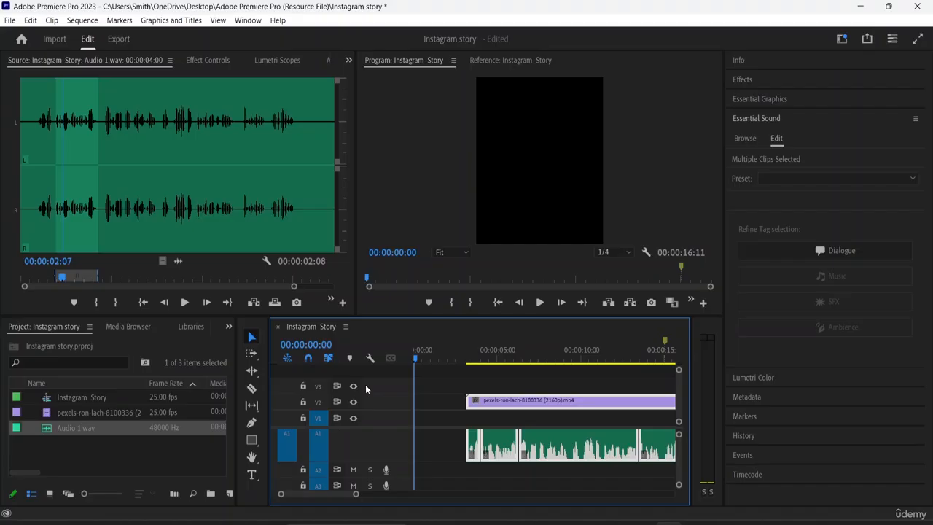
{"action": "left_click_drag", "start_coordinate": [584, 406], "coordinate": [502, 437]}
{"action": "left_click", "coordinate": [661, 414]}
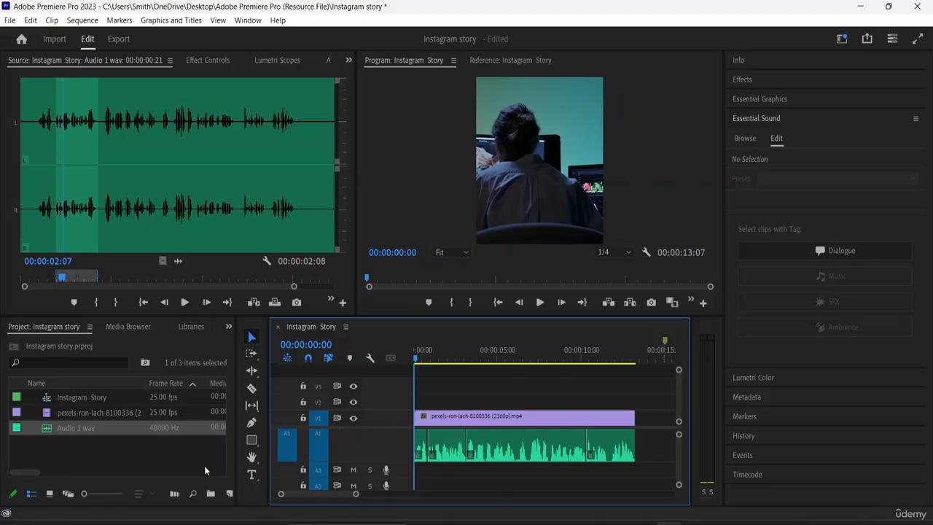
- Import the music file Ardie Son - Prism and place it on track A2 at the start of the sequence
{"action": "left_click", "coordinate": [147, 460]}
{"action": "double_click", "coordinate": [150, 459]}
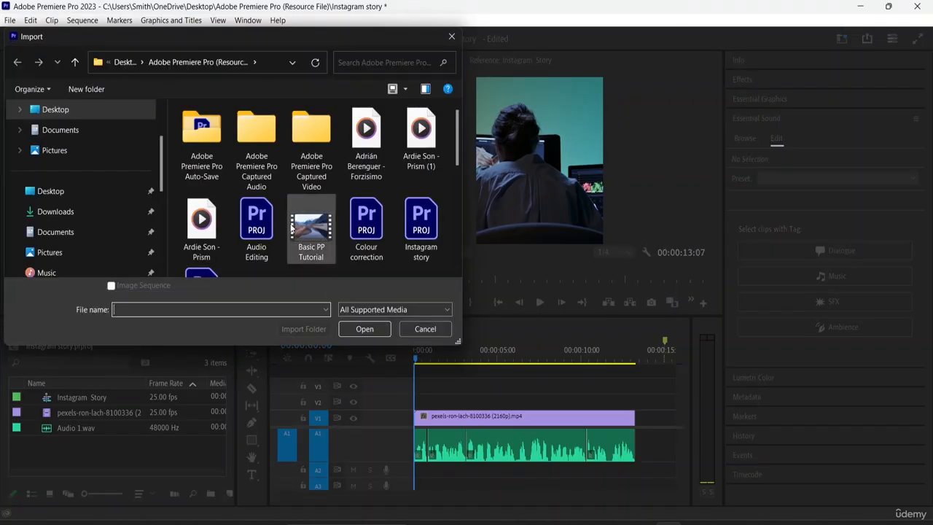
{"action": "scroll", "coordinate": [328, 200], "scroll_direction": "down", "scroll_amount": 5}
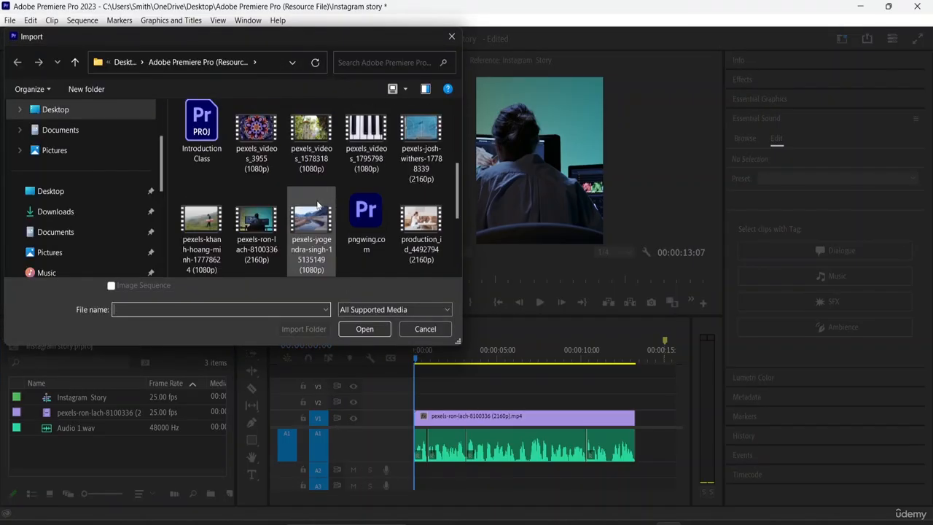
{"action": "scroll", "coordinate": [384, 219], "scroll_direction": "up", "scroll_amount": 2}
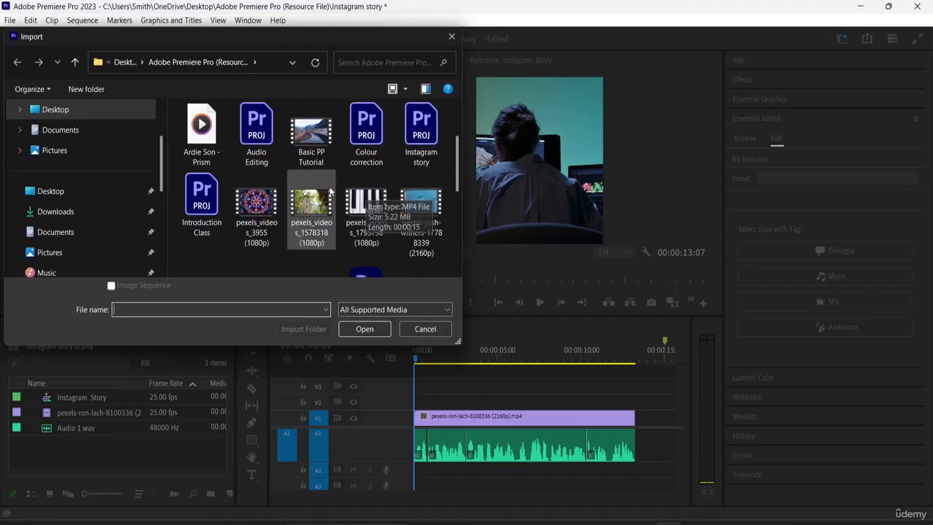
{"action": "scroll", "coordinate": [386, 204], "scroll_direction": "up", "scroll_amount": 2}
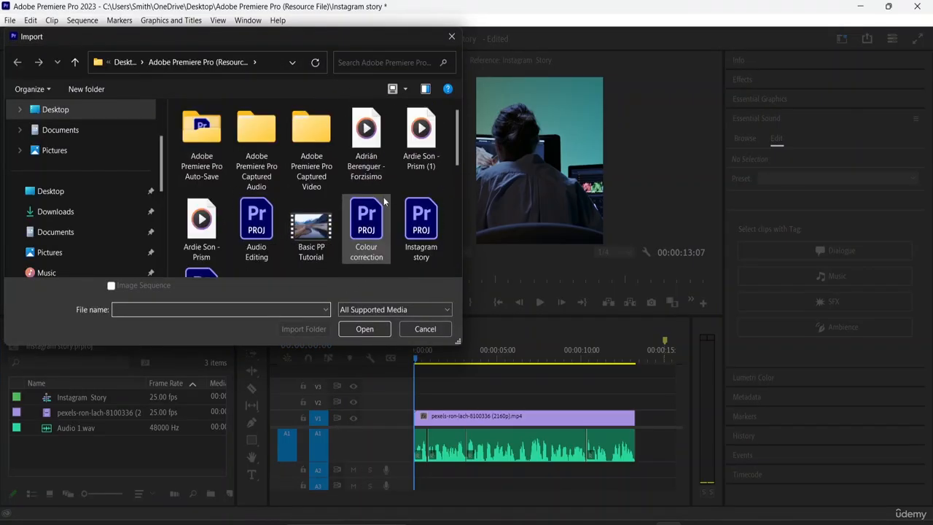
{"action": "left_click", "coordinate": [210, 233]}
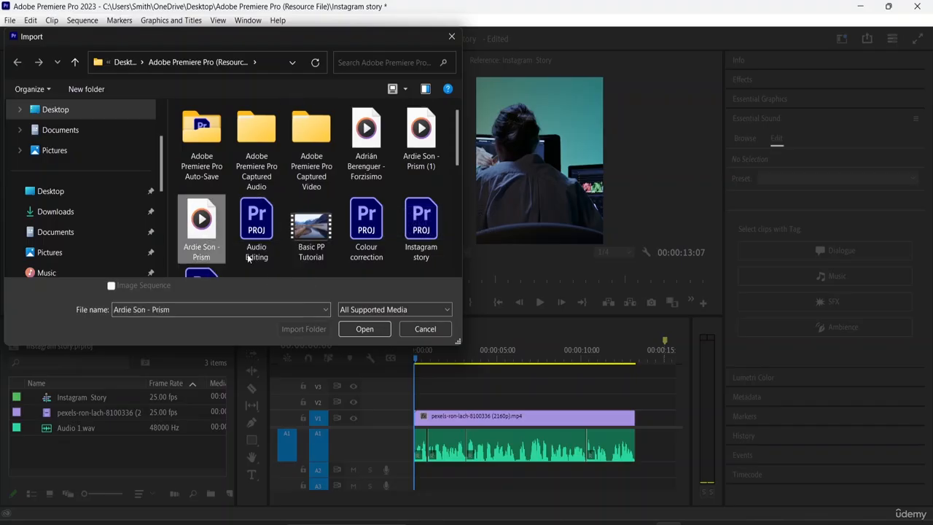
{"action": "left_click", "coordinate": [365, 329]}
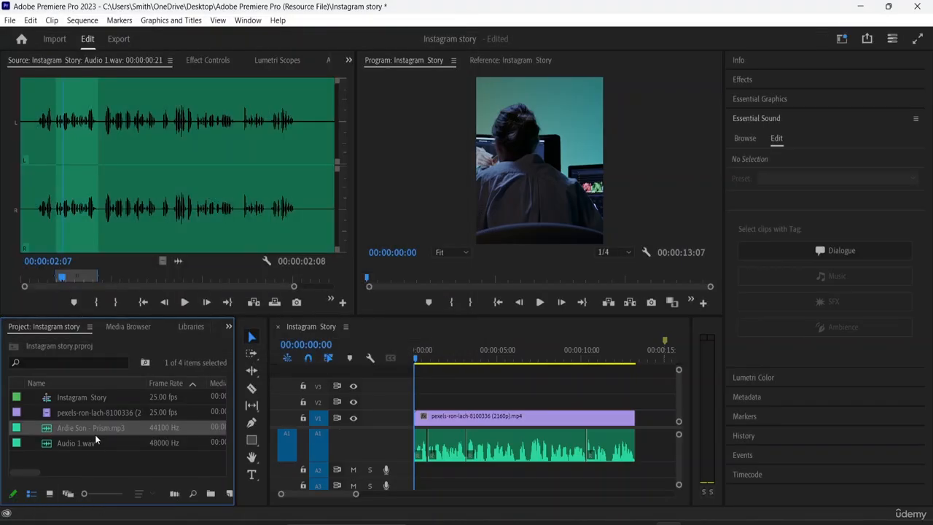
{"action": "left_click_drag", "start_coordinate": [99, 428], "coordinate": [421, 474]}
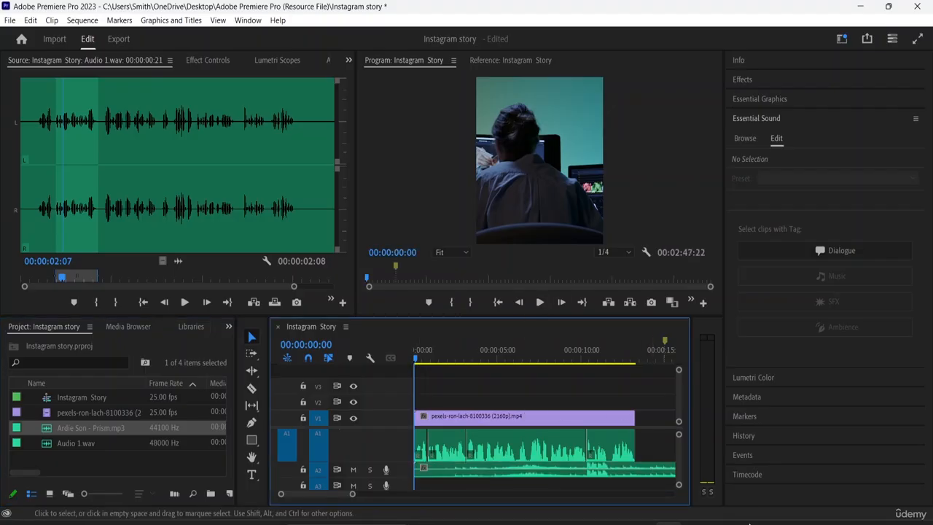
- Cut the music at the end of the footage with the Razor tool, delete the excess and play the sequence
{"action": "left_click", "coordinate": [252, 387]}
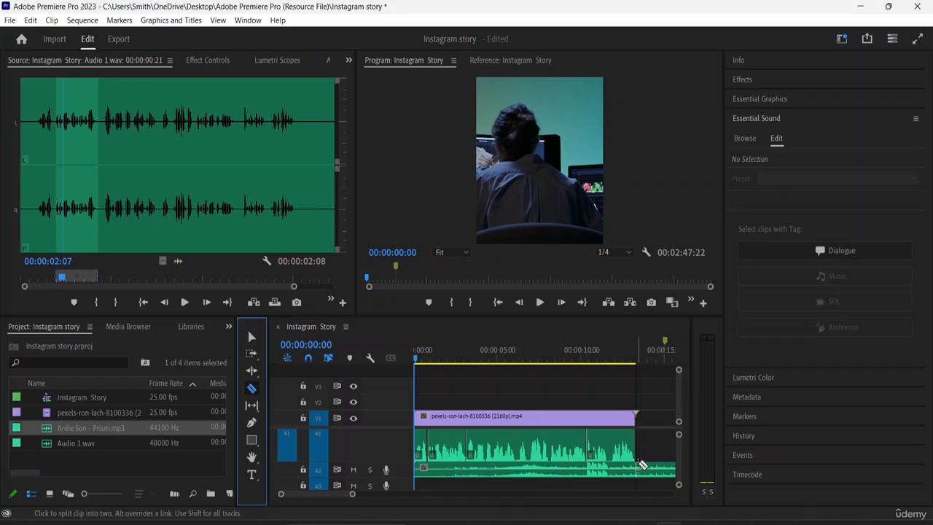
{"action": "left_click", "coordinate": [639, 466]}
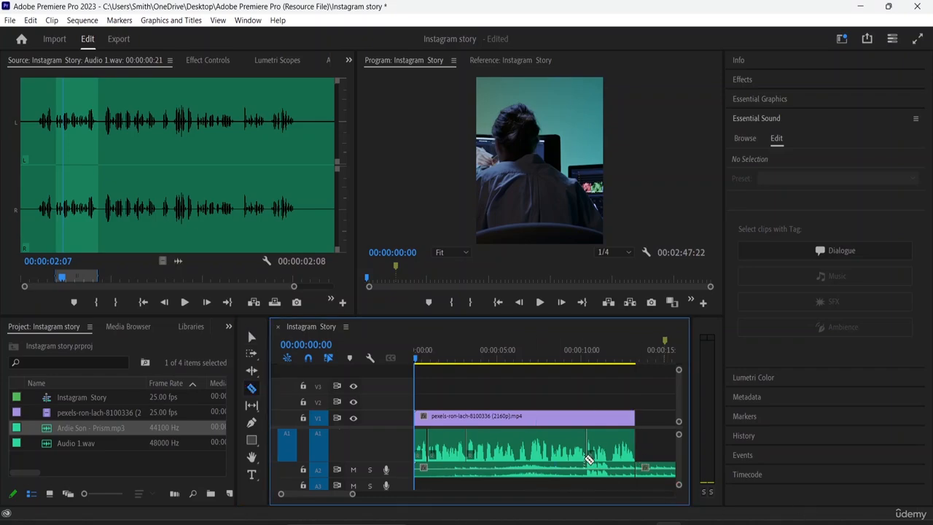
{"action": "left_click", "coordinate": [251, 336]}
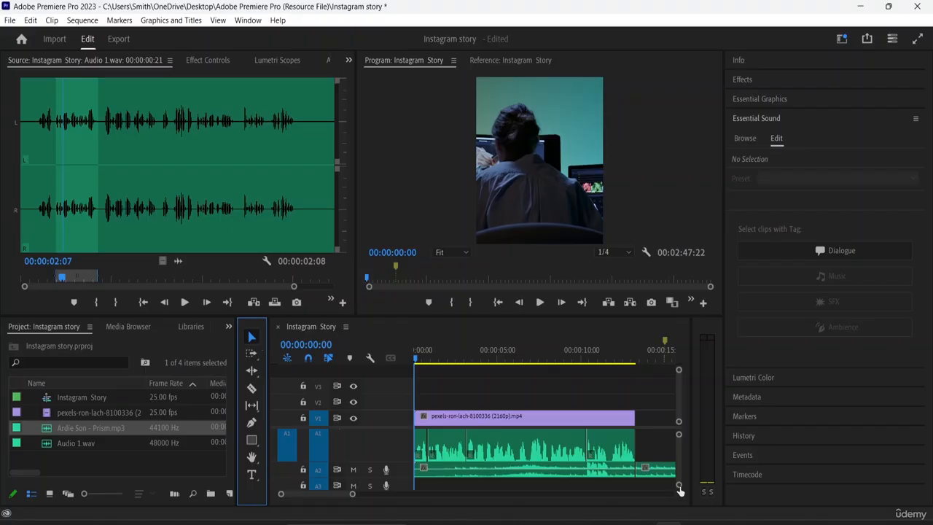
{"action": "left_click", "coordinate": [660, 472]}
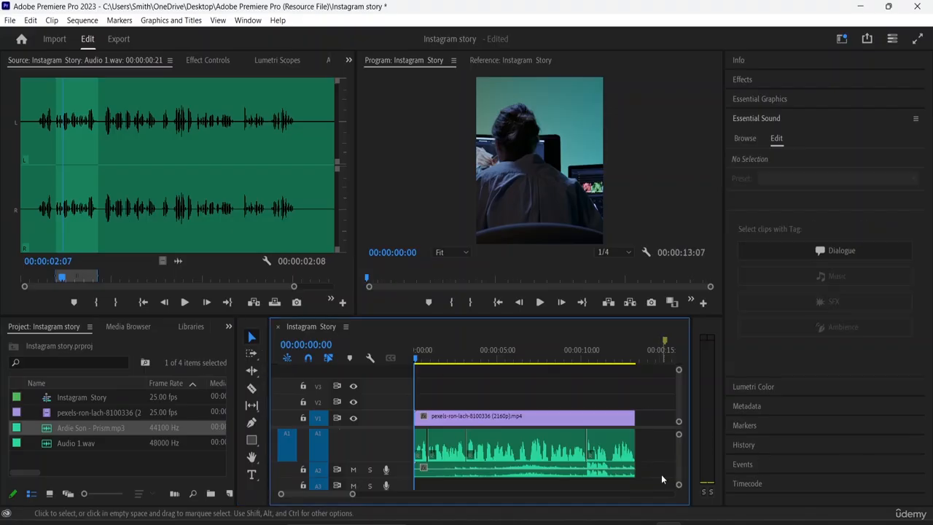
{"action": "key", "text": "Delete"}
{"action": "key", "text": "space"}
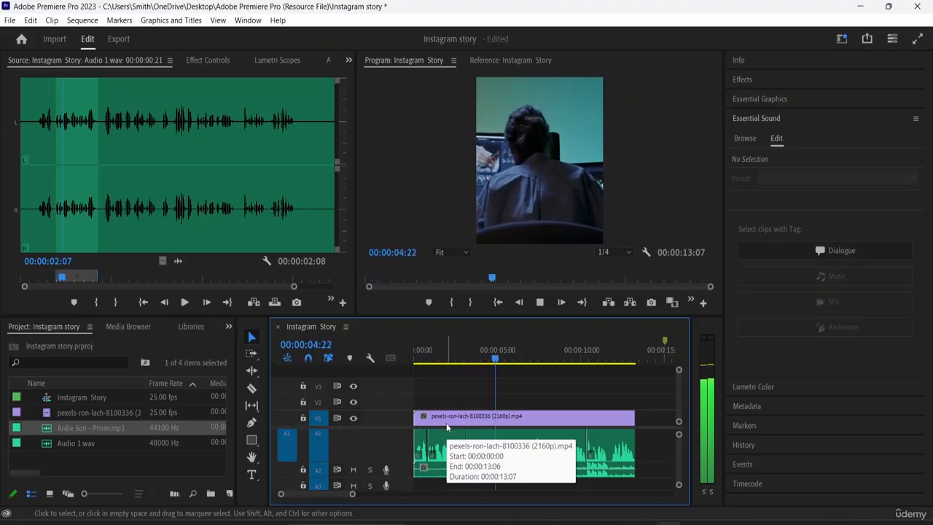
- Reduce the footage clip's scale to 63.0 and reposition it in the frame at 552.0, 640.6
{"action": "left_click", "coordinate": [446, 423]}
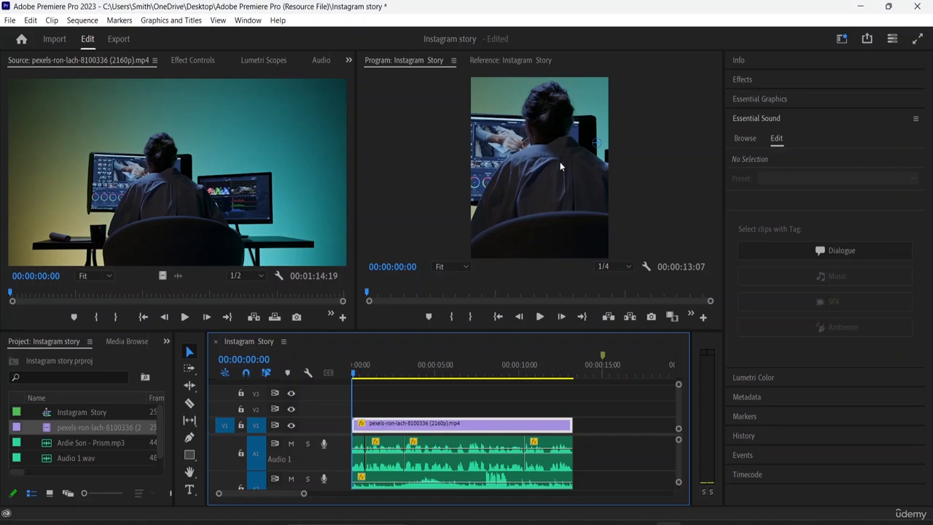
{"action": "left_click", "coordinate": [424, 156]}
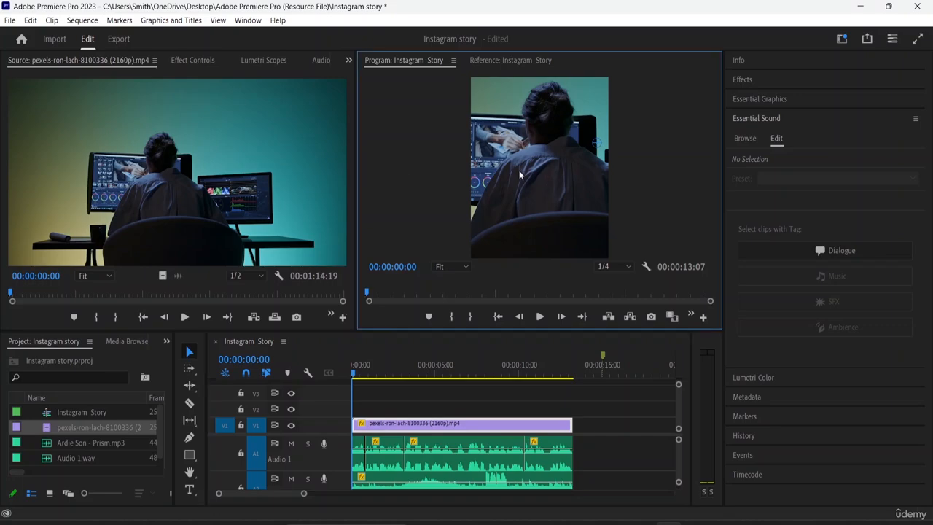
{"action": "left_click_drag", "start_coordinate": [552, 164], "coordinate": [504, 159]}
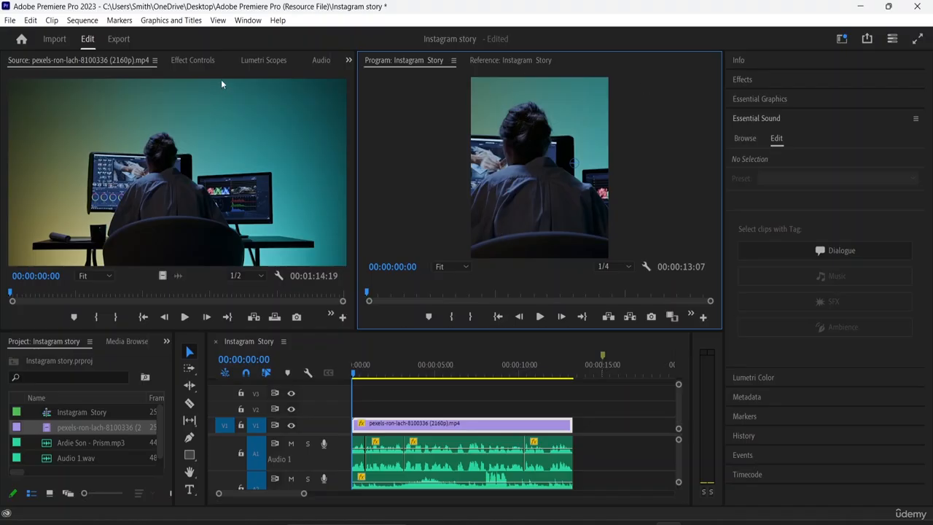
{"action": "left_click", "coordinate": [194, 60]}
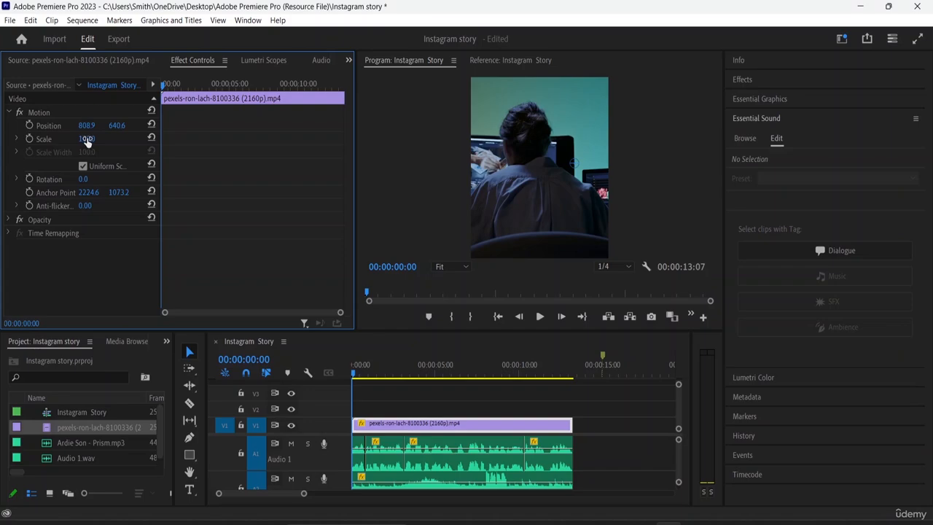
{"action": "left_click_drag", "start_coordinate": [87, 139], "coordinate": [66, 139]}
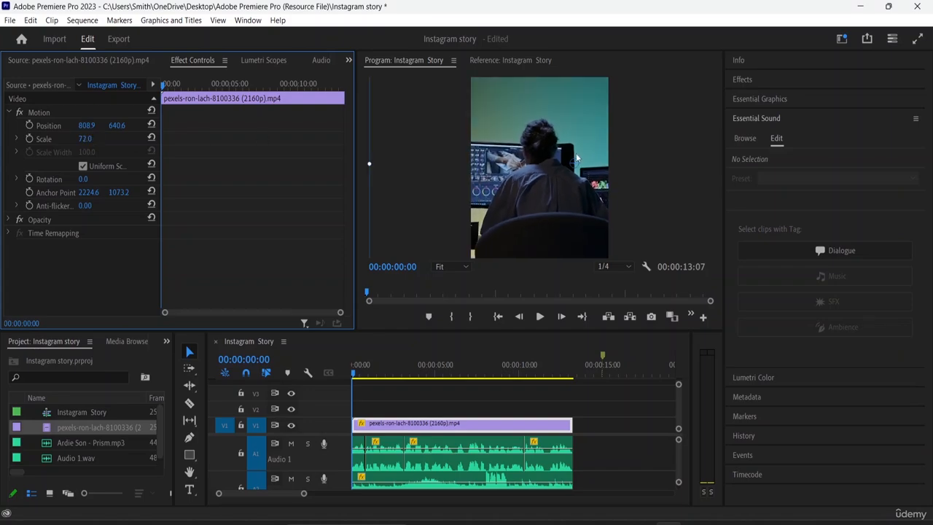
{"action": "left_click_drag", "start_coordinate": [570, 156], "coordinate": [538, 159]}
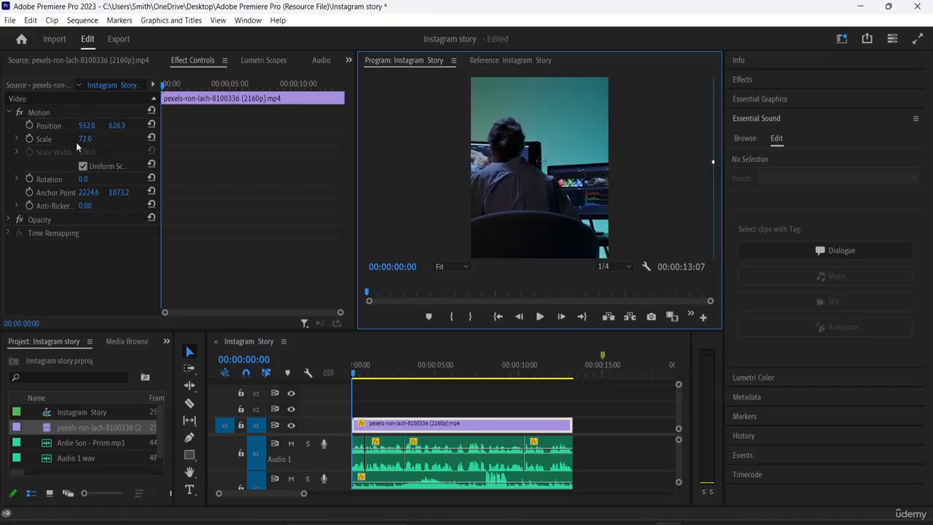
{"action": "mouse_move", "coordinate": [82, 139]}
{"action": "left_mouse_down"}
{"action": "mouse_move", "coordinate": [68, 139]}
{"action": "mouse_move", "coordinate": [91, 139]}
{"action": "mouse_move", "coordinate": [76, 139]}
{"action": "left_mouse_up"}
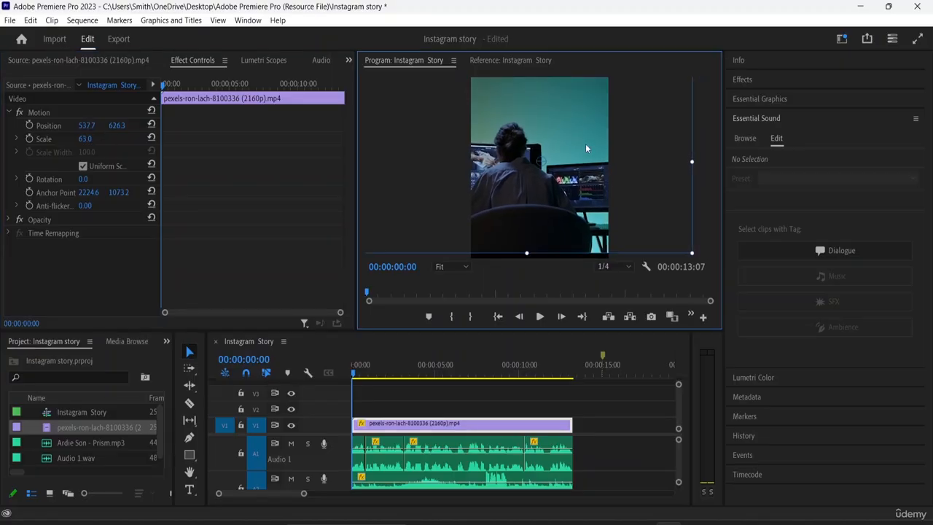
{"action": "left_click_drag", "start_coordinate": [585, 143], "coordinate": [588, 148]}
{"action": "key", "text": "ctrl+z"}
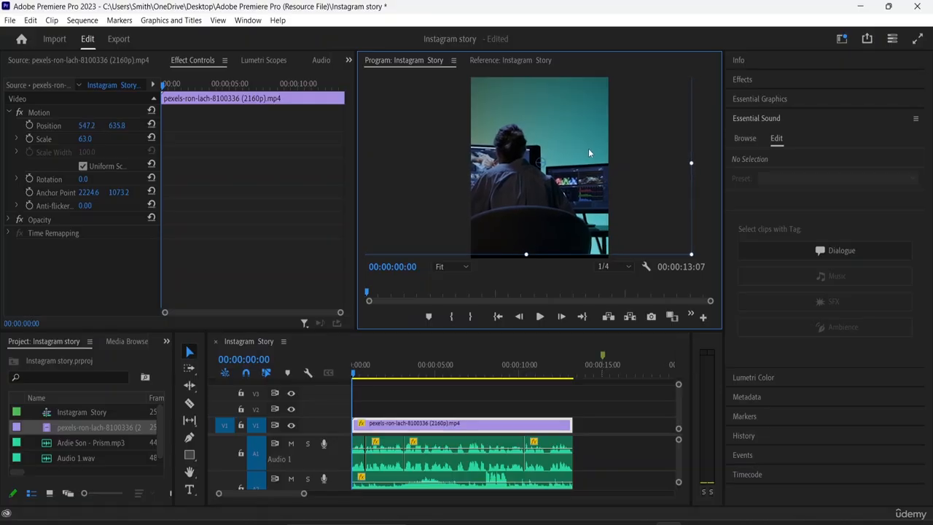
{"action": "left_click_drag", "start_coordinate": [676, 188], "coordinate": [677, 189]}
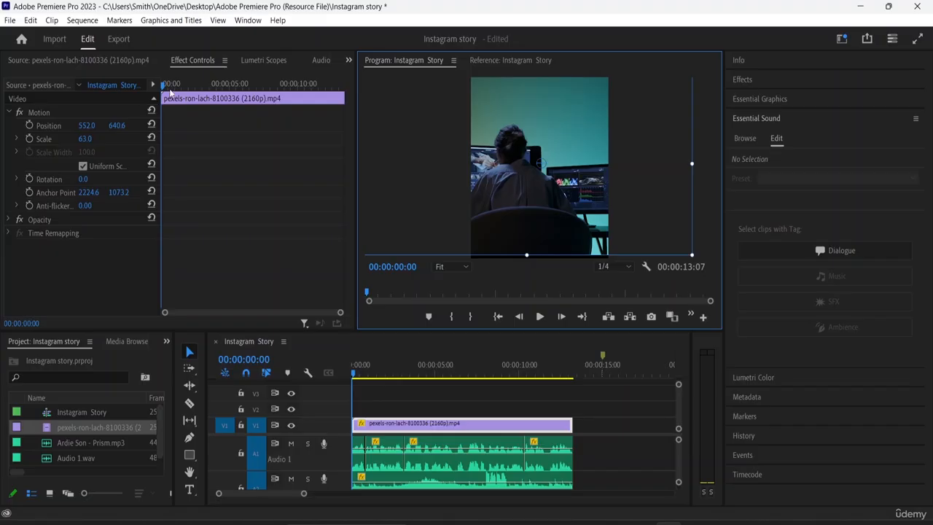
- Animate the footage's position from the clip start to a horizontal value of 795.0 at 00:00:01:14 and preview the movement
{"action": "left_click_drag", "start_coordinate": [162, 88], "coordinate": [142, 86]}
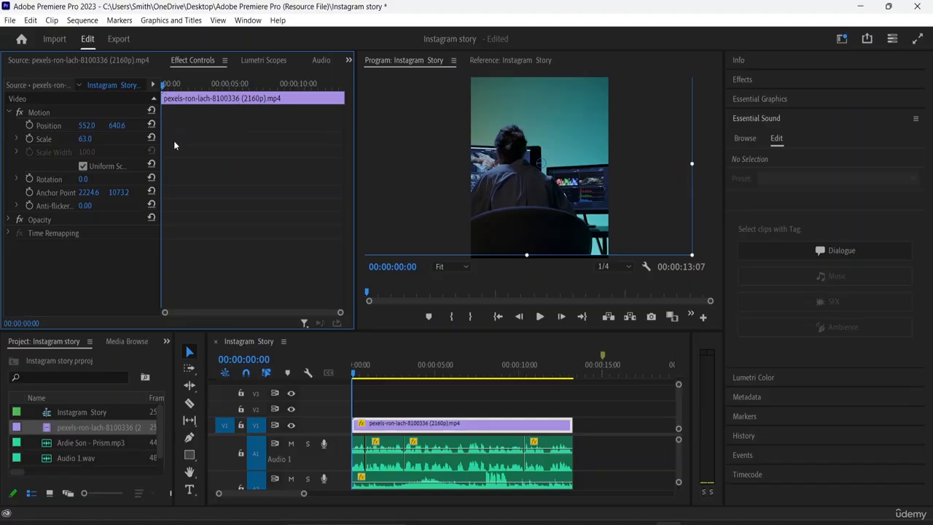
{"action": "left_click", "coordinate": [30, 125]}
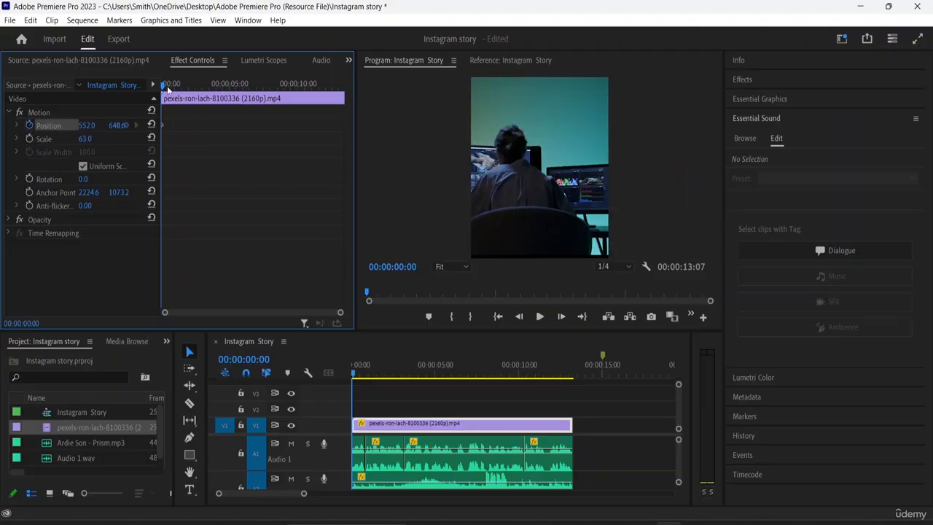
{"action": "left_click_drag", "start_coordinate": [167, 86], "coordinate": [184, 102]}
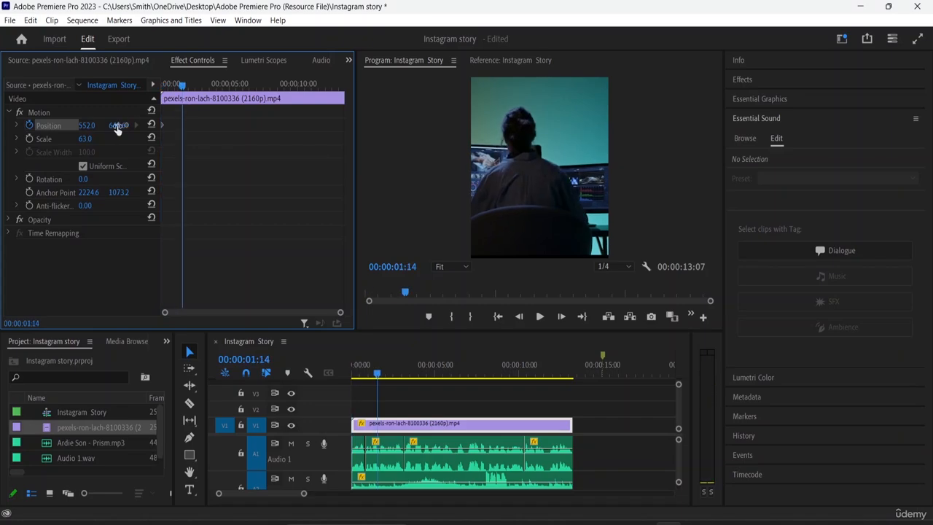
{"action": "mouse_move", "coordinate": [117, 128]}
{"action": "left_mouse_down"}
{"action": "mouse_move", "coordinate": [85, 125]}
{"action": "mouse_move", "coordinate": [122, 126]}
{"action": "left_mouse_up"}
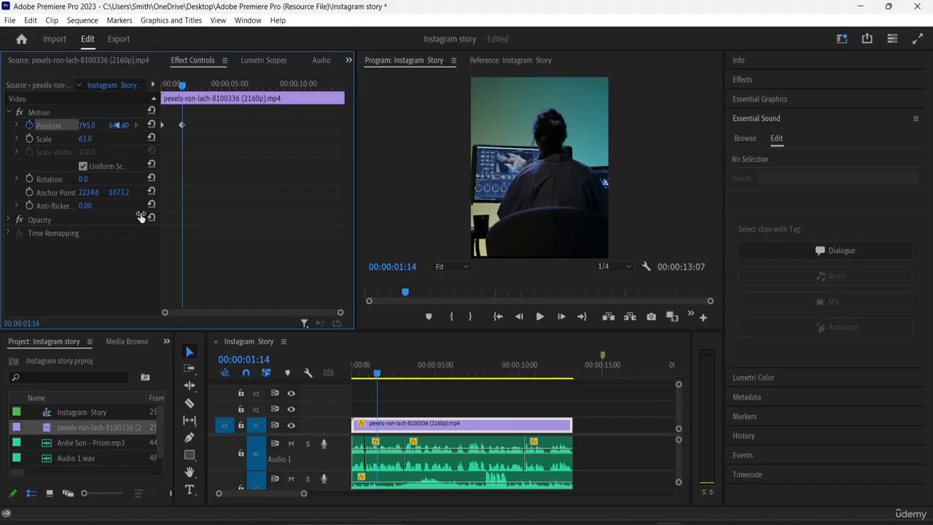
{"action": "left_click_drag", "start_coordinate": [184, 86], "coordinate": [130, 86]}
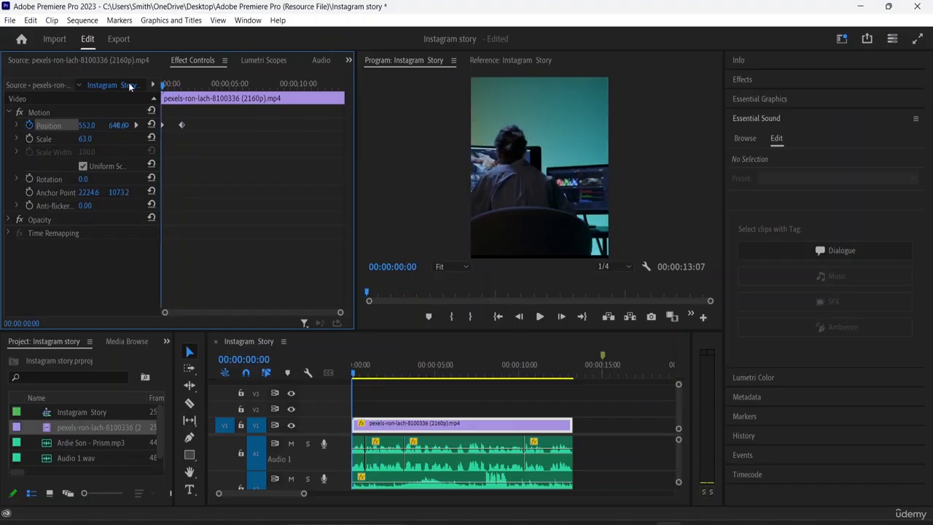
{"action": "key", "text": "space"}
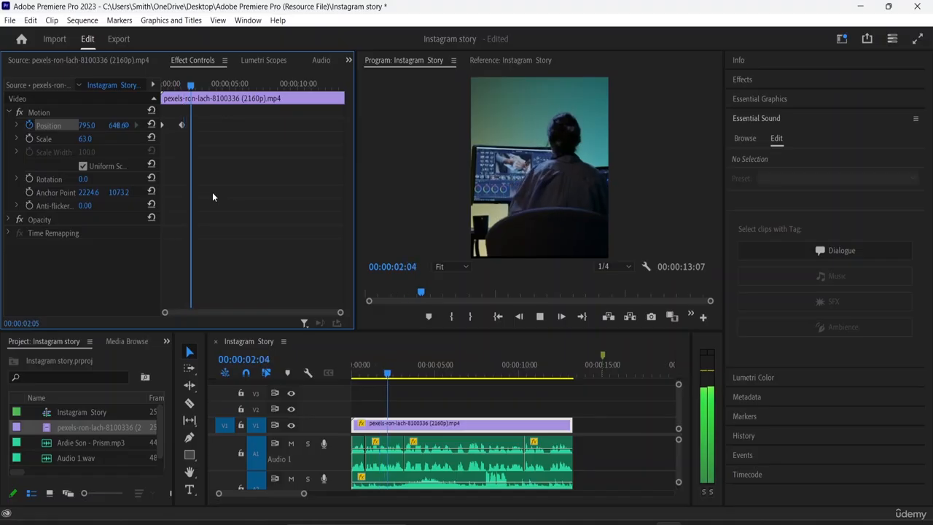
{"action": "key", "text": "space"}
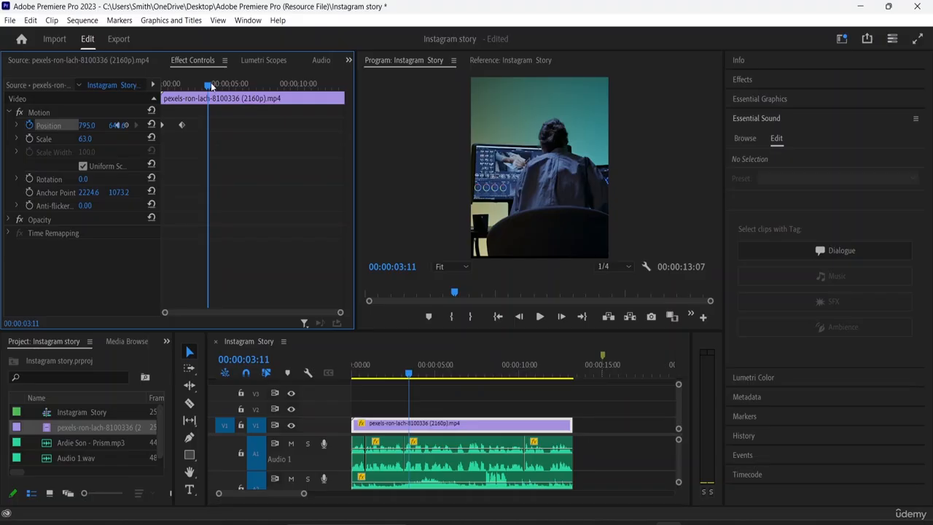
- Add a third position keyframe at 00:00:03:02 with the horizontal value set to 598.0
{"action": "left_click_drag", "start_coordinate": [207, 87], "coordinate": [180, 87]}
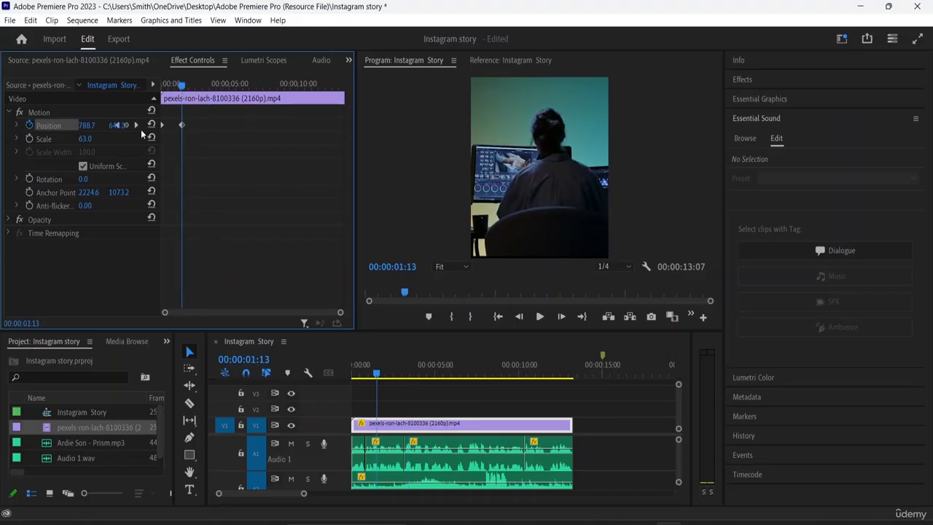
{"action": "left_click_drag", "start_coordinate": [184, 87], "coordinate": [203, 87]}
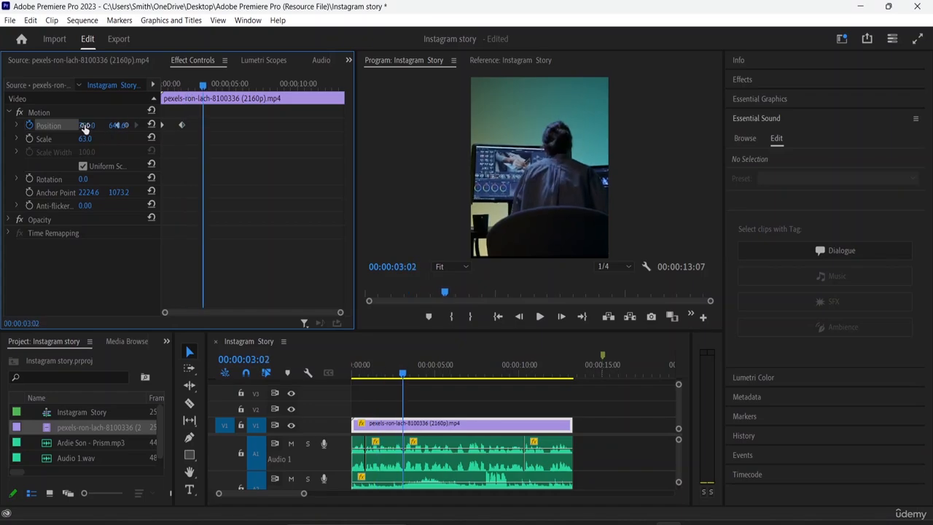
{"action": "left_click_drag", "start_coordinate": [86, 129], "coordinate": [2, 127]}
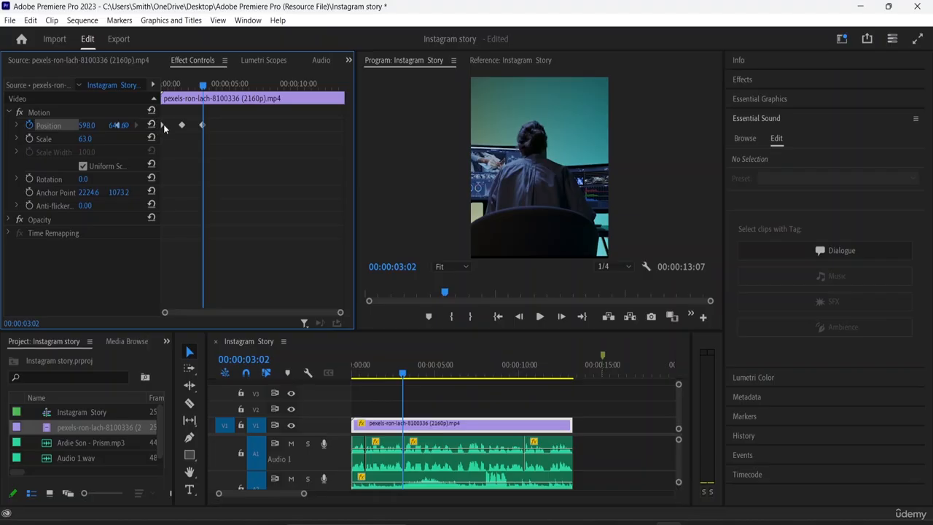
- Apply Ease Out temporal interpolation to the first position keyframe and return the playhead to the clip start
{"action": "right_click", "coordinate": [163, 128]}
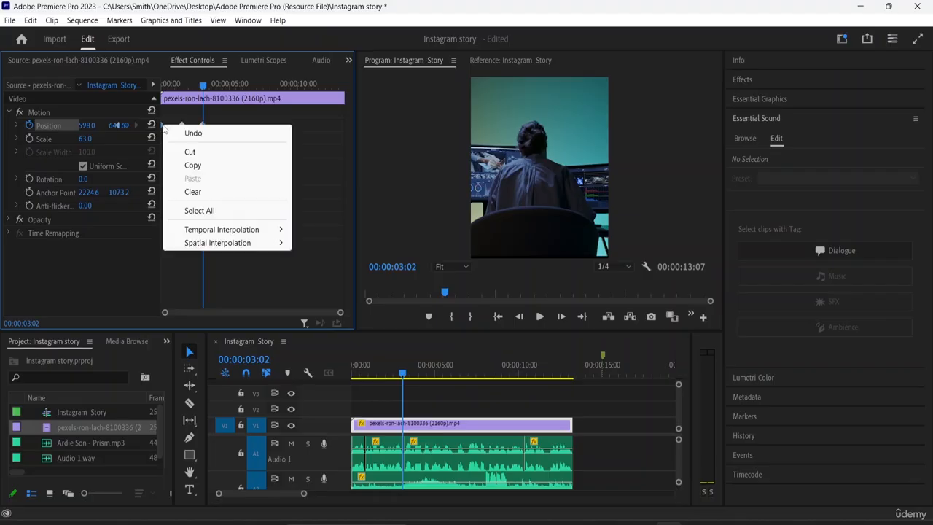
{"action": "mouse_move", "coordinate": [227, 231]}
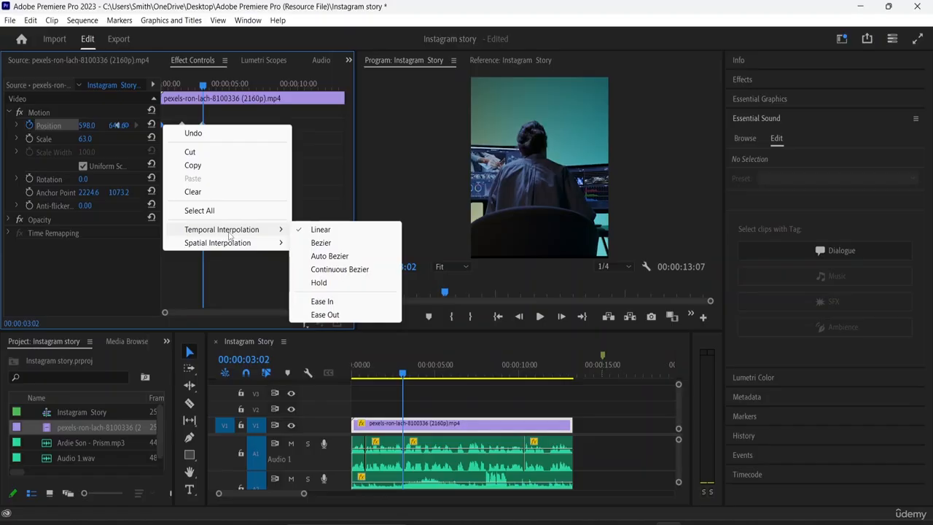
{"action": "left_click", "coordinate": [325, 314]}
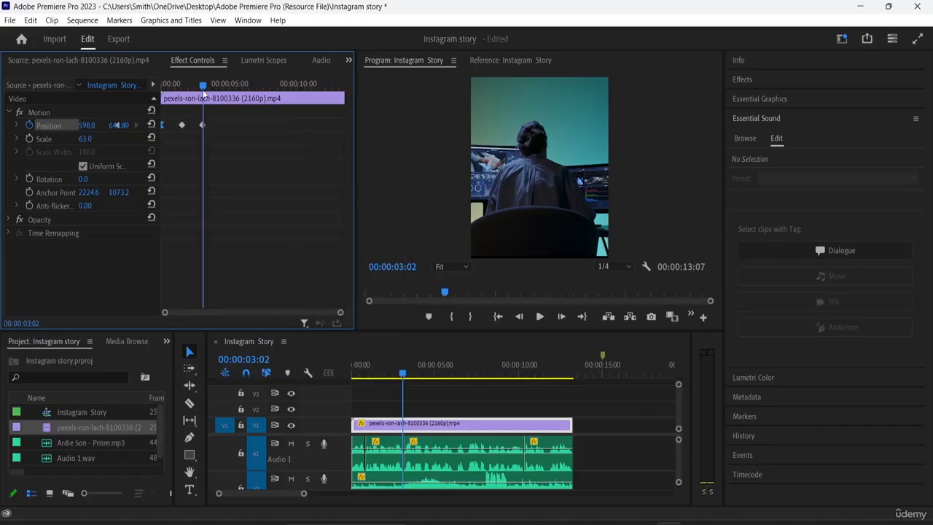
{"action": "left_click_drag", "start_coordinate": [203, 86], "coordinate": [146, 83]}
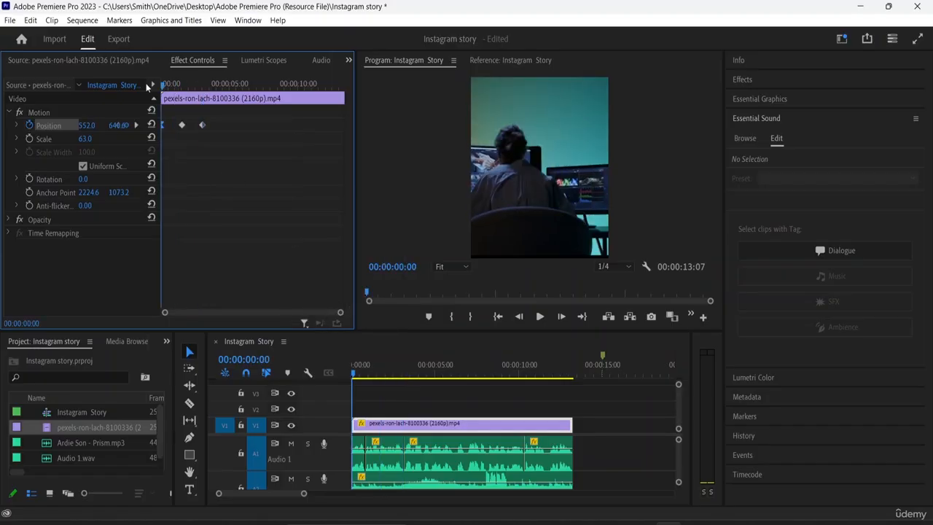
- Apply Ease In temporal interpolation to the second position keyframe and Ease Out to the third one
{"action": "right_click", "coordinate": [182, 125]}
{"action": "mouse_move", "coordinate": [292, 230]}
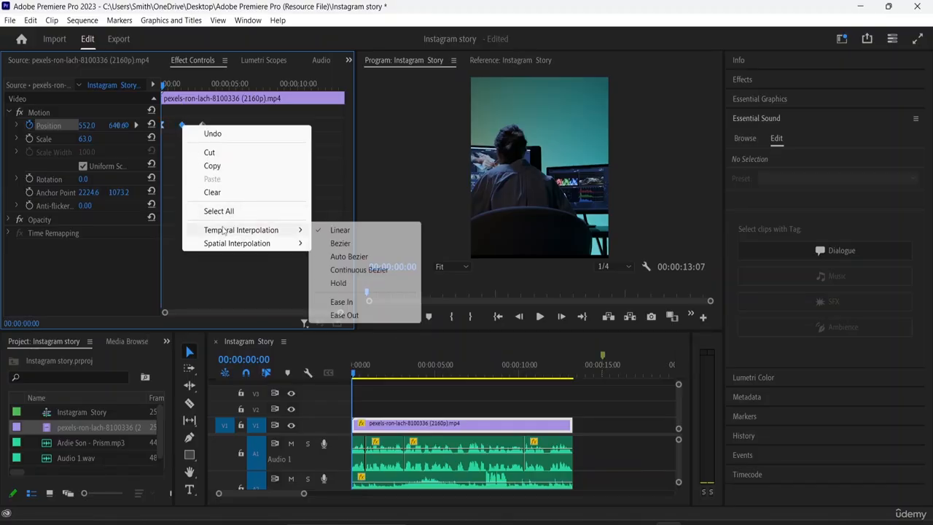
{"action": "left_click", "coordinate": [342, 302]}
{"action": "left_click_drag", "start_coordinate": [169, 85], "coordinate": [202, 85]}
{"action": "right_click", "coordinate": [204, 124]}
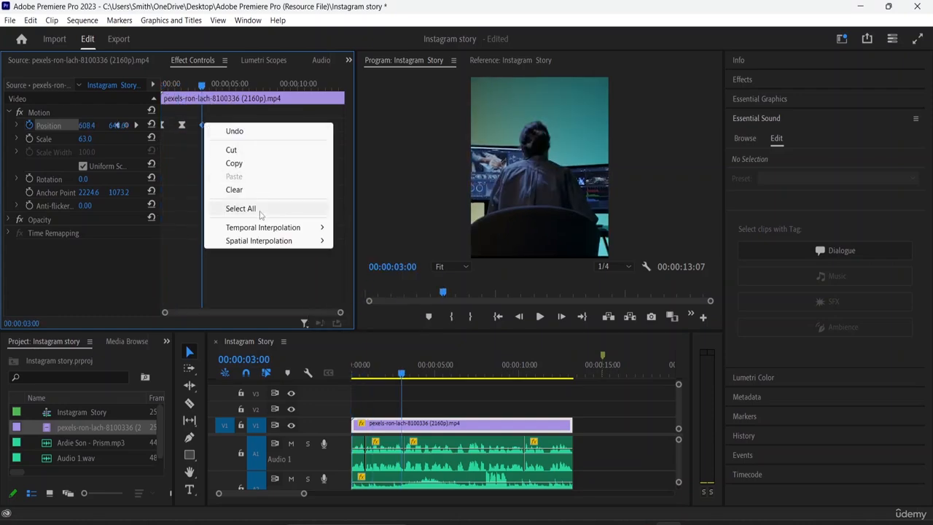
{"action": "mouse_move", "coordinate": [292, 227]}
{"action": "left_click", "coordinate": [405, 312]}
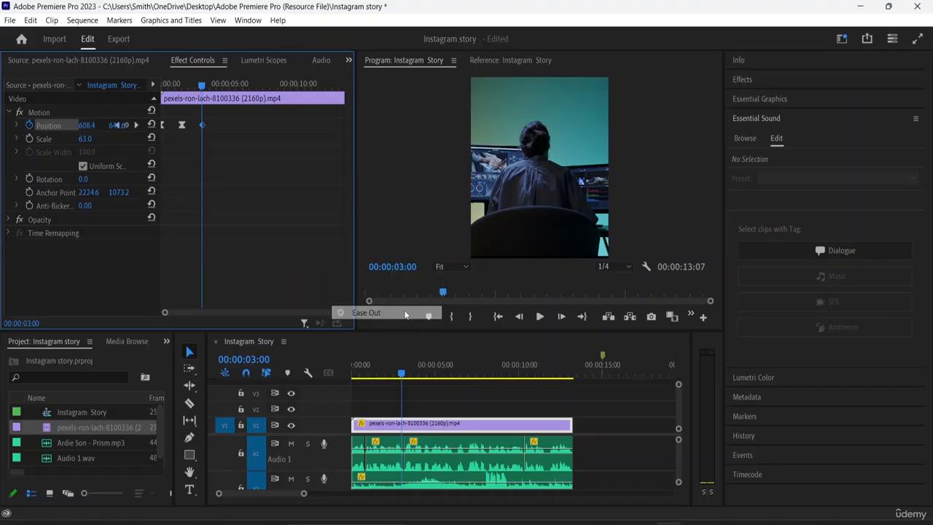
- Play back the eased footage movement from the clip start until past the last keyframe
{"action": "left_click_drag", "start_coordinate": [200, 85], "coordinate": [161, 86]}
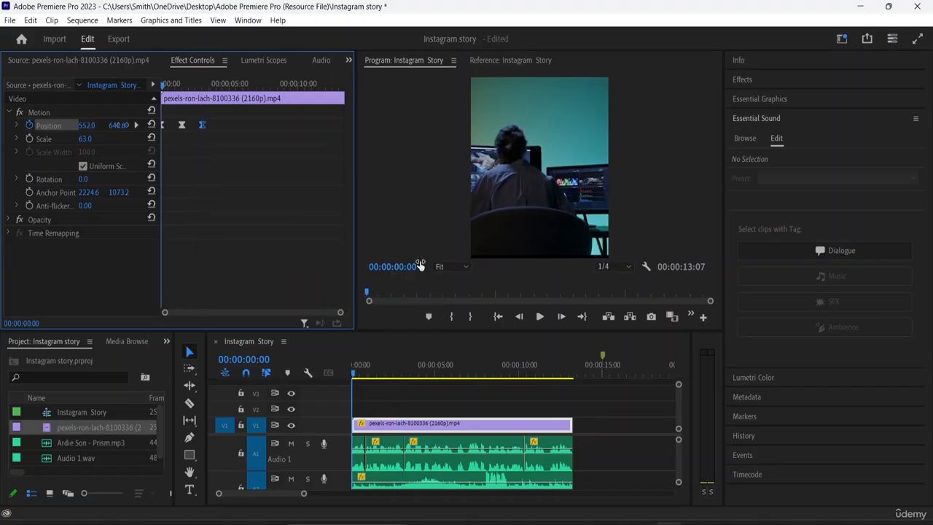
{"action": "key", "text": "space"}
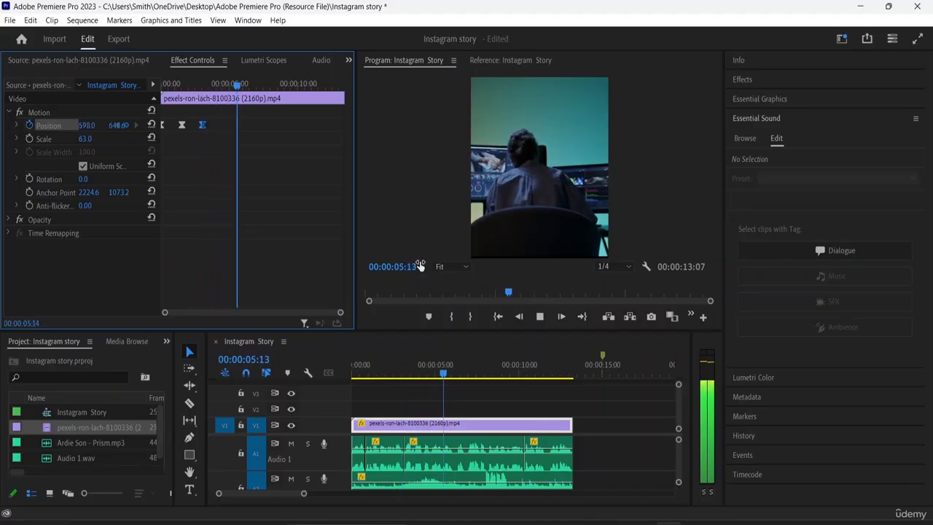
{"action": "key", "text": "space"}
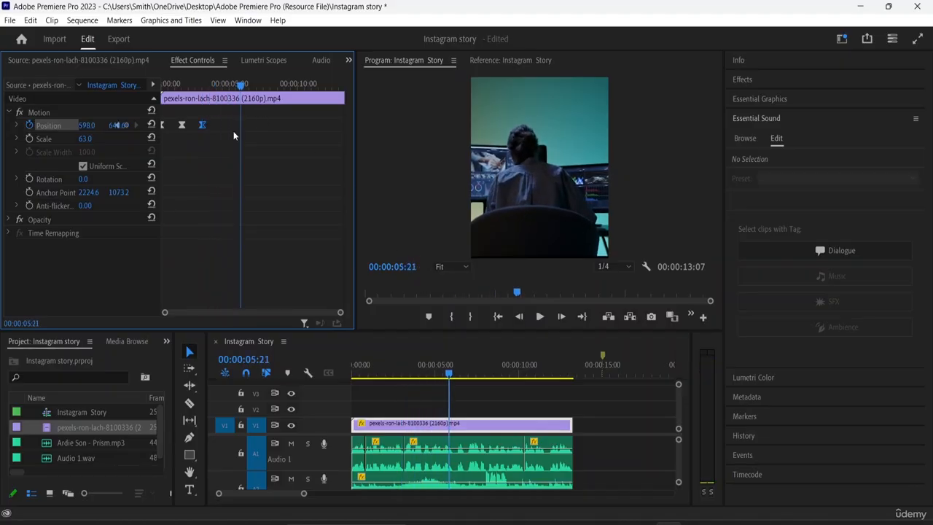
- Slow the footage movement by spacing the position keyframes farther apart, with the third at about 5 seconds
{"action": "left_click_drag", "start_coordinate": [202, 125], "coordinate": [164, 123]}
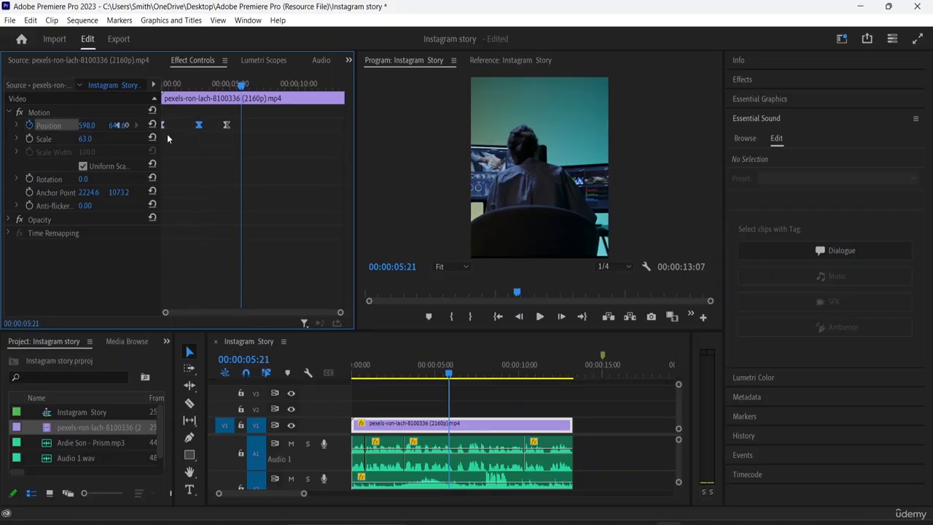
{"action": "left_click", "coordinate": [163, 123]}
{"action": "left_click_drag", "start_coordinate": [163, 123], "coordinate": [165, 125]}
{"action": "left_click_drag", "start_coordinate": [226, 126], "coordinate": [232, 125]}
- Preview the slowed movement from the clip start and return the playhead to 00:00:00:00
{"action": "left_click_drag", "start_coordinate": [242, 86], "coordinate": [155, 91]}
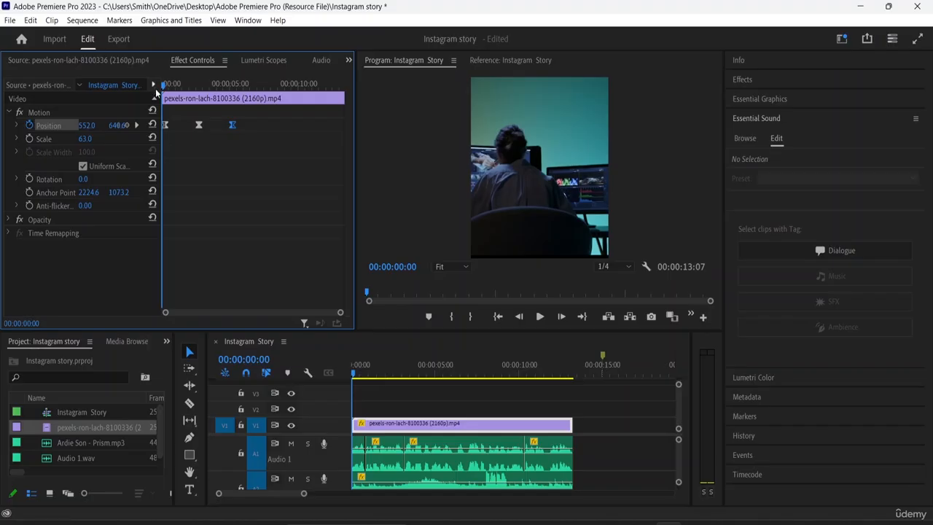
{"action": "key", "text": "space"}
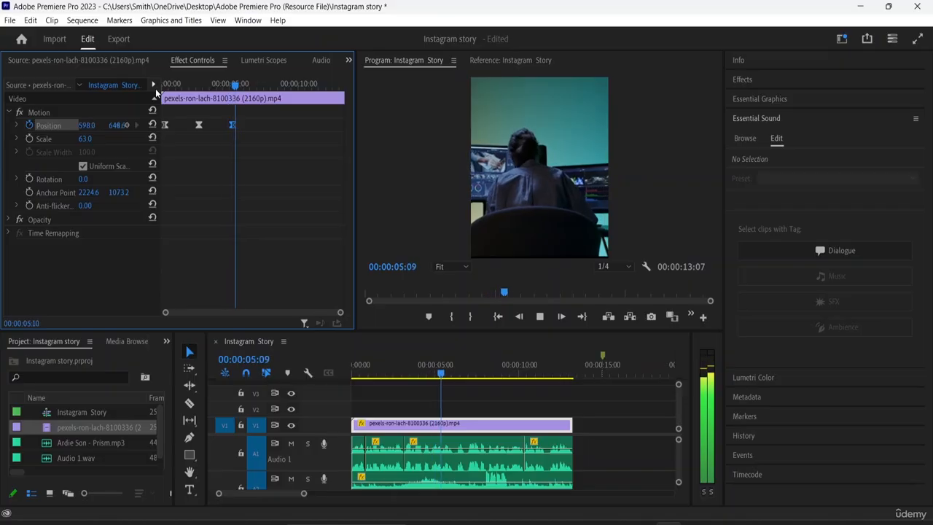
{"action": "key", "text": "space"}
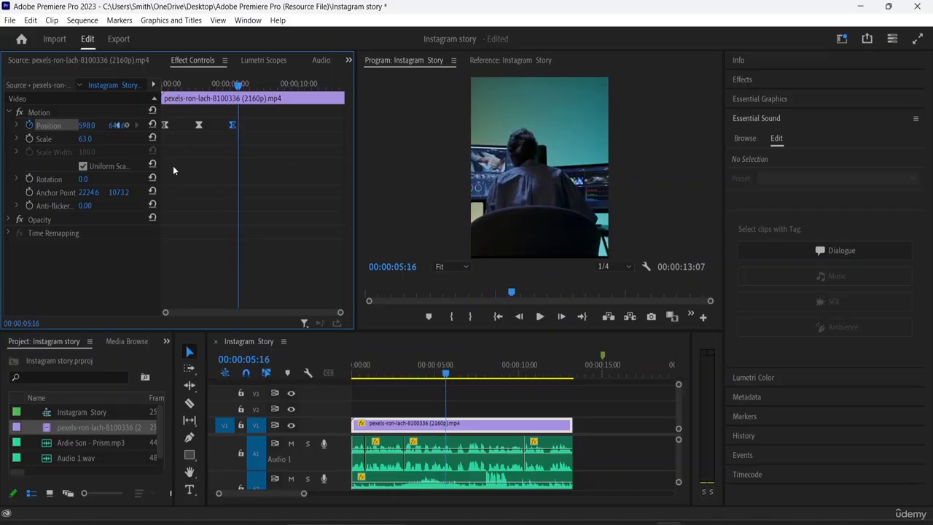
{"action": "left_click_drag", "start_coordinate": [238, 84], "coordinate": [153, 93]}
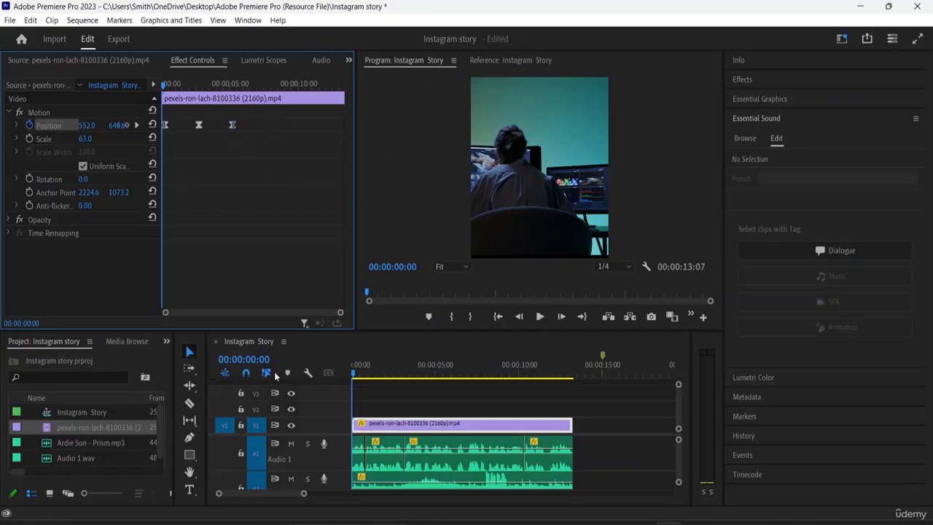
{"action": "scroll", "coordinate": [398, 457], "scroll_direction": "up", "scroll_amount": 1}
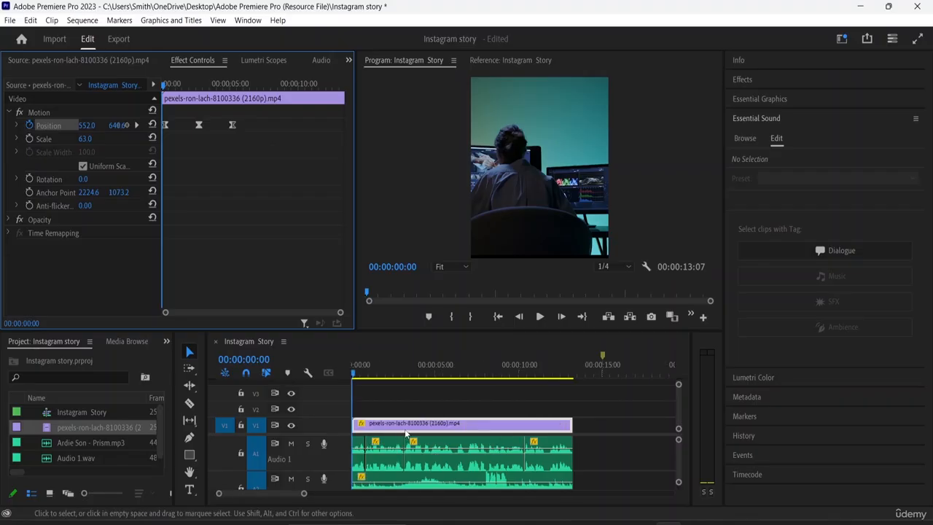
{"action": "left_click", "coordinate": [190, 489]}
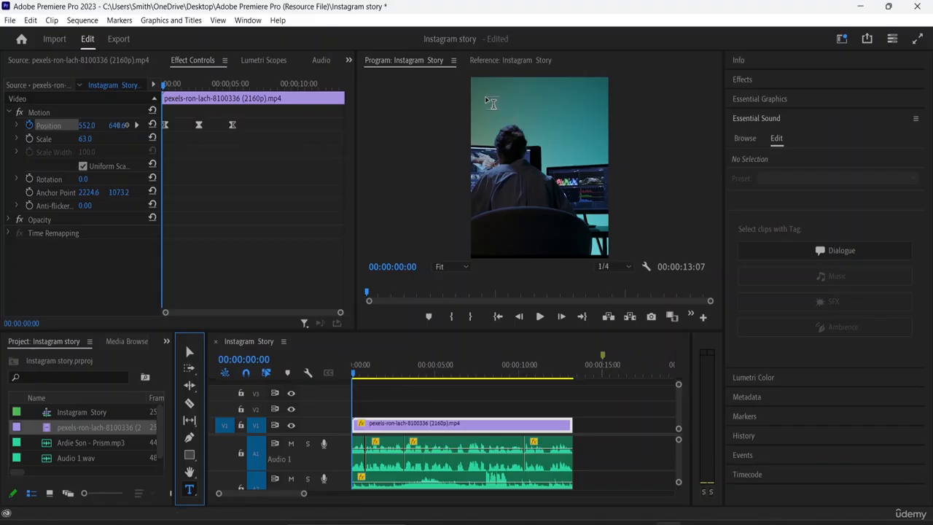
{"action": "left_click", "coordinate": [489, 171]}
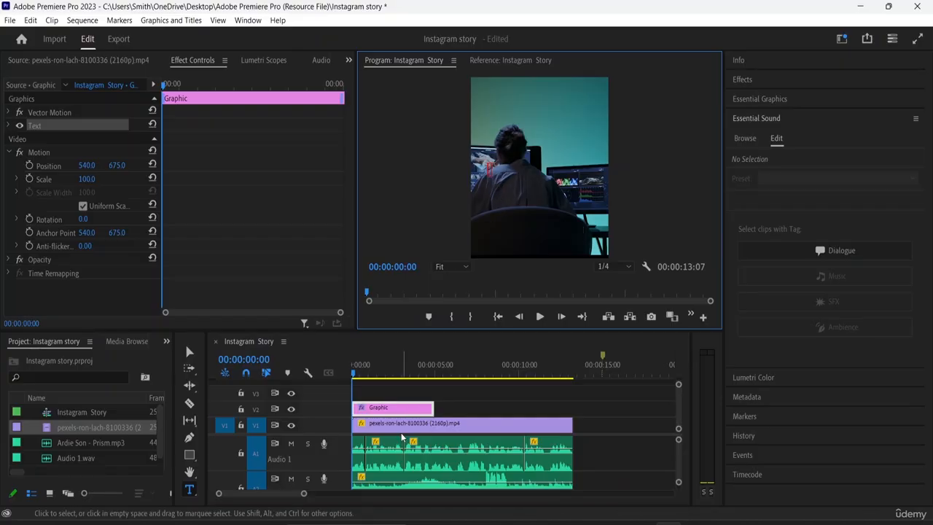
{"action": "left_click", "coordinate": [397, 407]}
{"action": "key", "text": "Delete"}
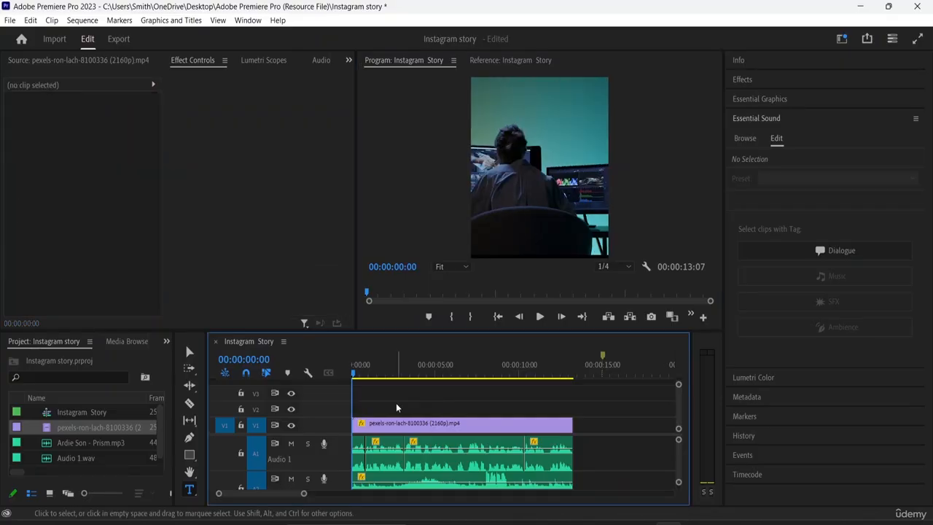
- Draw a text box across the lower part of the frame and enter "UI UX", "DESIGNING" and "TUTORIAL" on three lines
{"action": "left_click", "coordinate": [487, 176]}
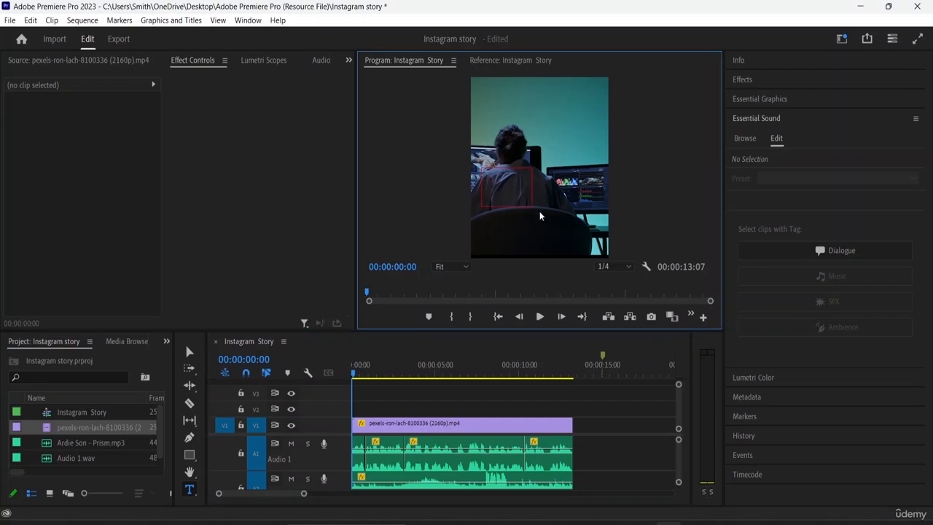
{"action": "mouse_move", "coordinate": [540, 215]}
{"action": "left_mouse_down"}
{"action": "mouse_move", "coordinate": [543, 227]}
{"action": "mouse_move", "coordinate": [599, 244]}
{"action": "left_mouse_up"}
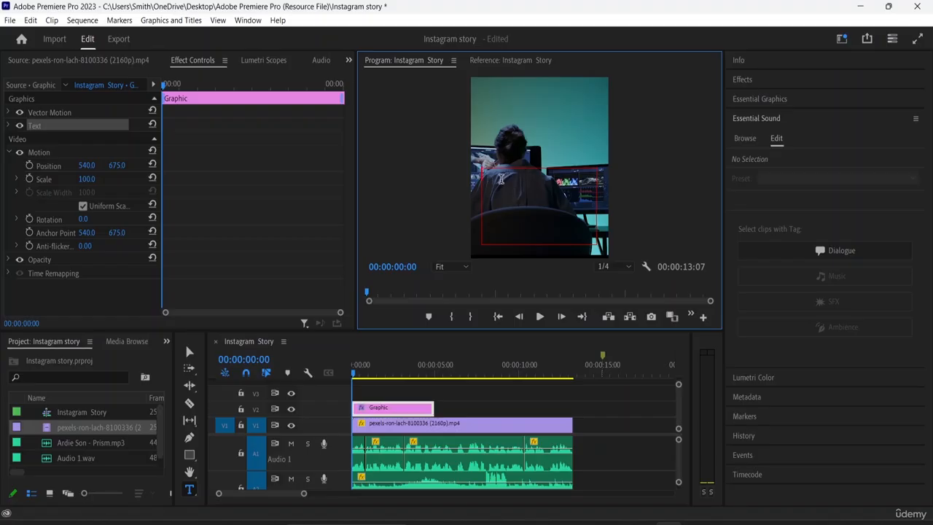
{"action": "type", "text": "UI UX DESI"}
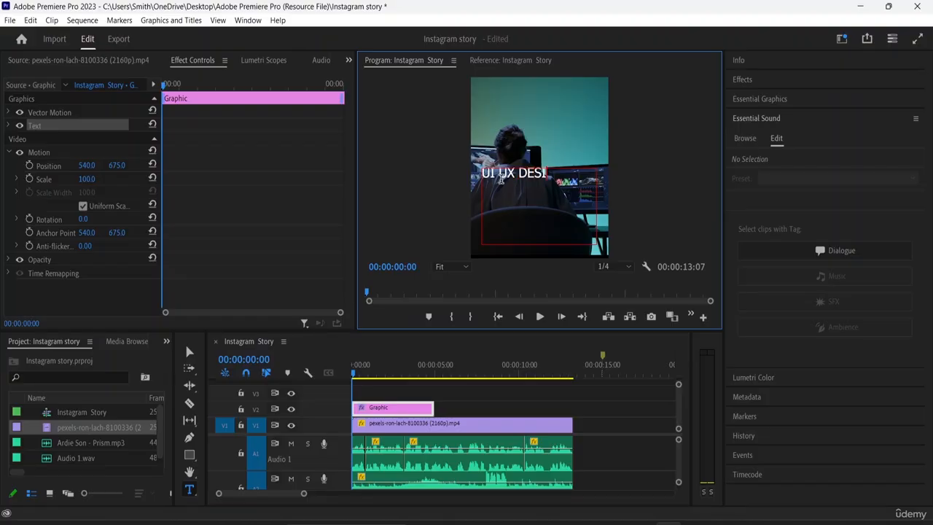
{"action": "type", "text": "GNING"}
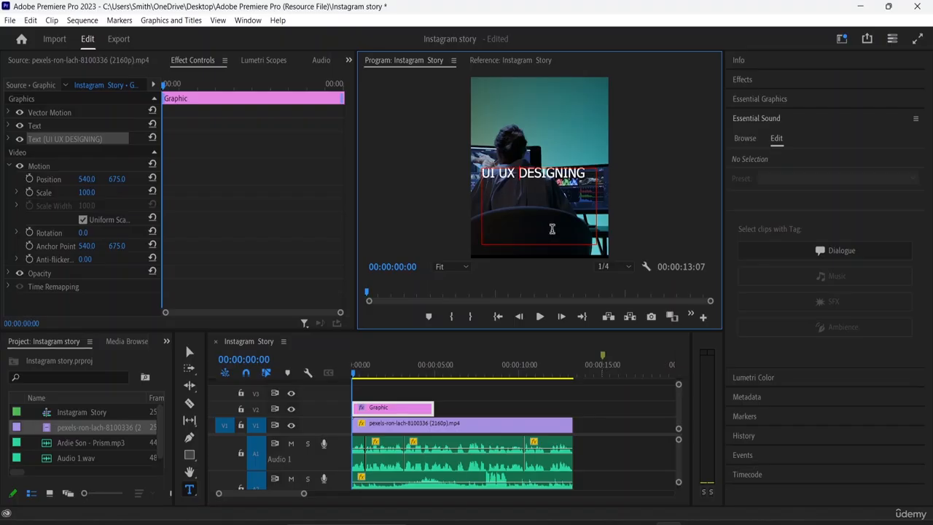
{"action": "key", "text": "Return"}
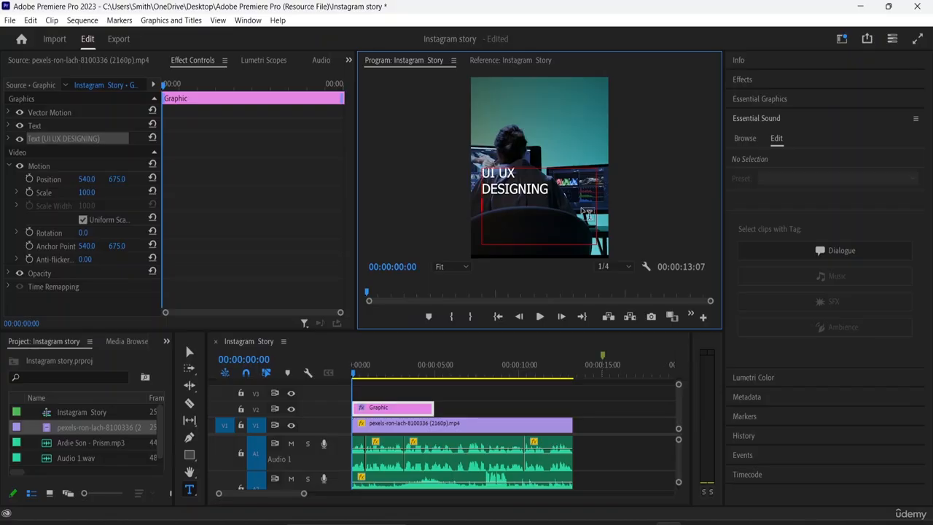
{"action": "key", "text": "Return"}
{"action": "type", "text": "TUTORIA"}
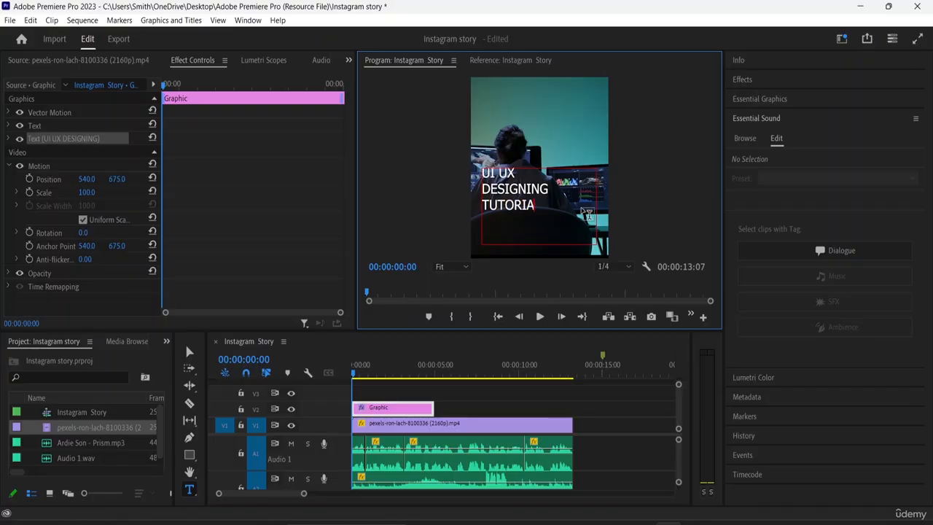
{"action": "type", "text": "L"}
- Select all of the title text and open its Essential Graphics properties
{"action": "left_click_drag", "start_coordinate": [542, 206], "coordinate": [476, 176]}
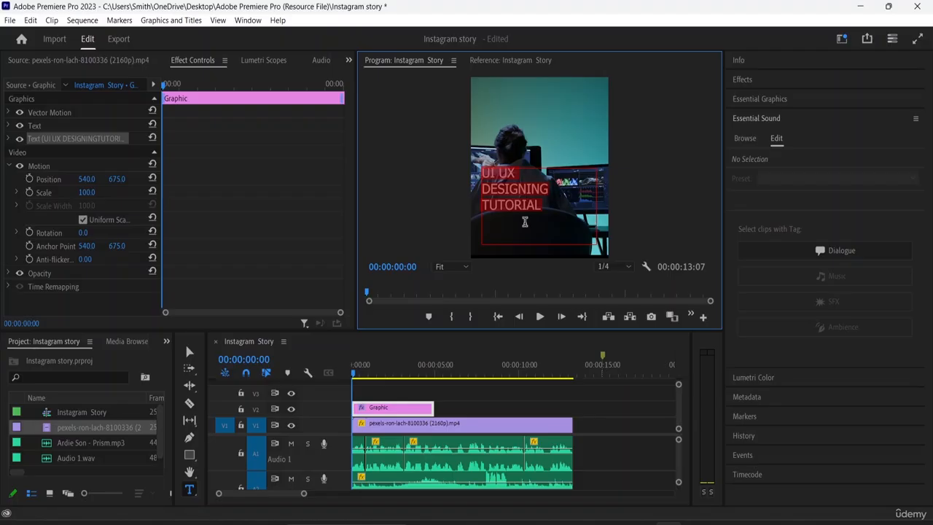
{"action": "left_click", "coordinate": [759, 95]}
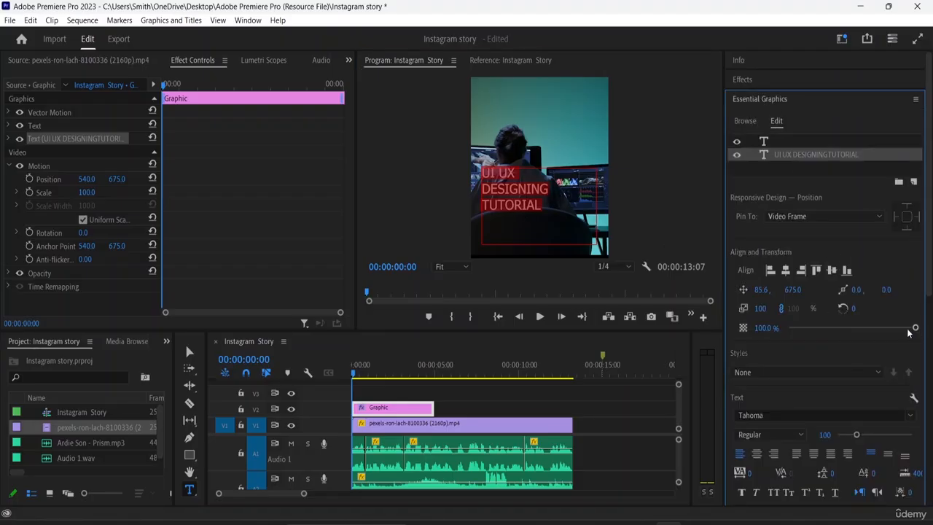
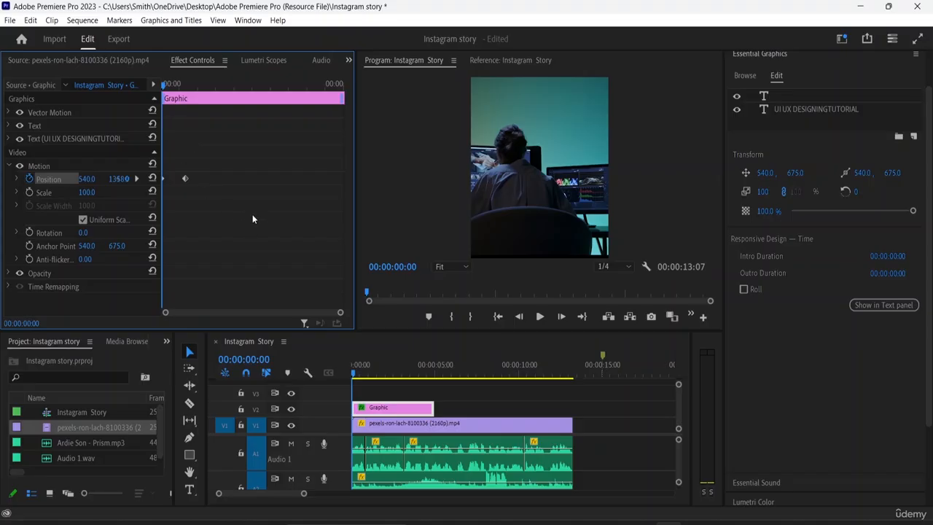
- Play the title's entrance, stop at 00:00:02:07, and keyframe the graphic's position there with X at 569, above the top of the frame
{"action": "key", "text": "space"}
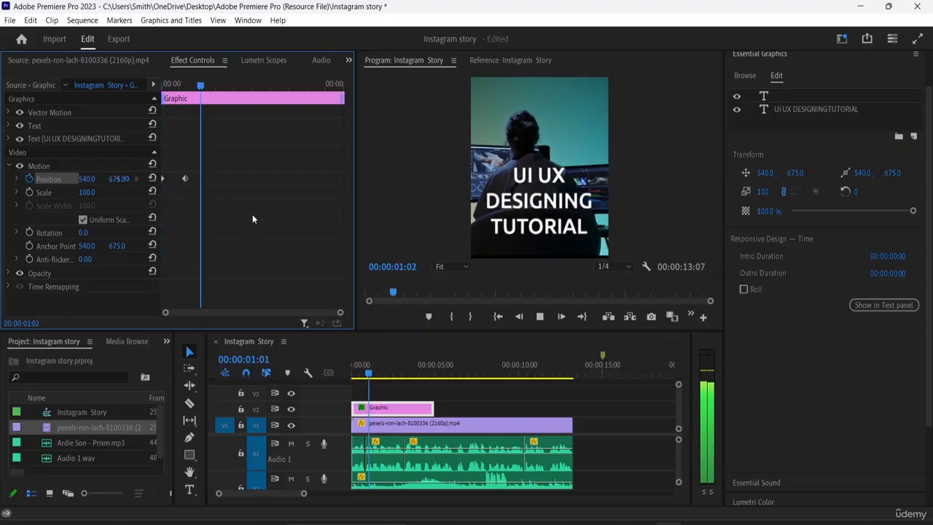
{"action": "key", "text": "space"}
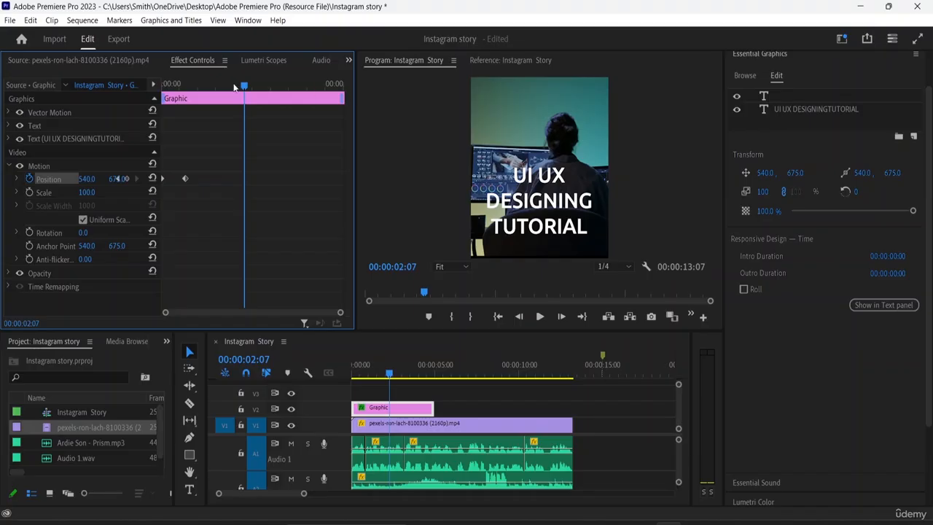
{"action": "left_click", "coordinate": [543, 209]}
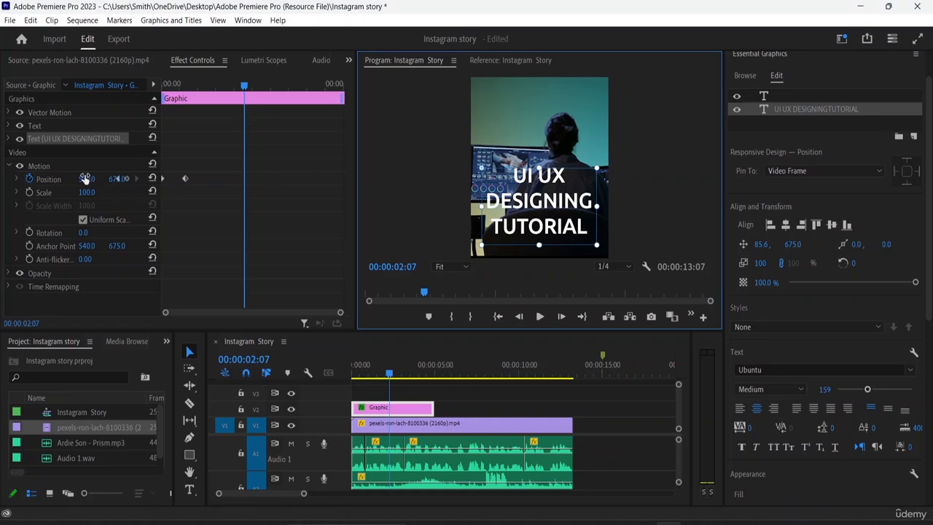
{"action": "left_click_drag", "start_coordinate": [88, 181], "coordinate": [118, 178]}
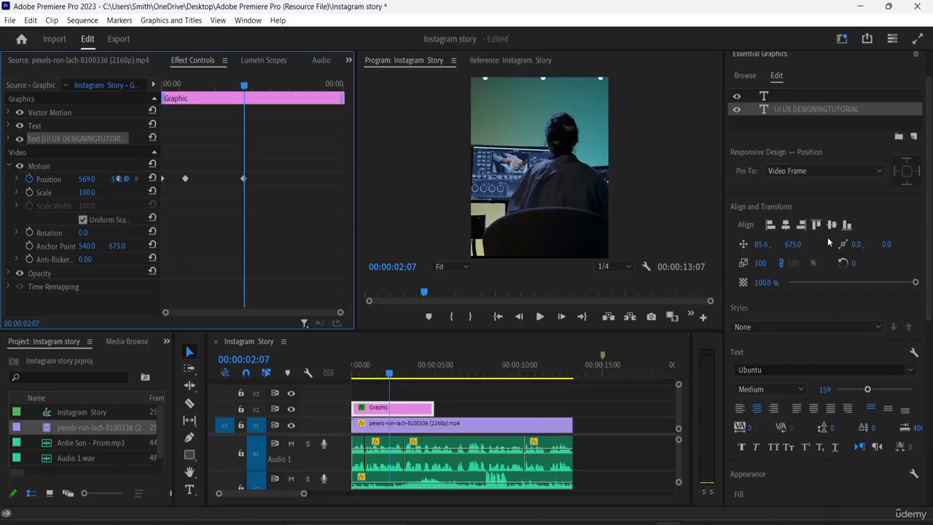
- Preview the title animation from the start and delay its exit position keyframe to about 3.7 seconds
{"action": "left_click_drag", "start_coordinate": [245, 82], "coordinate": [132, 85]}
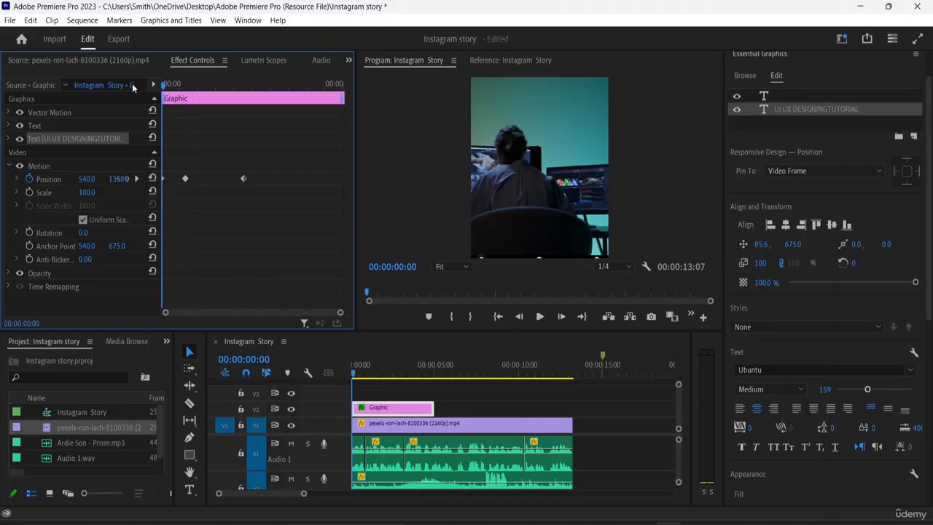
{"action": "key", "text": "space"}
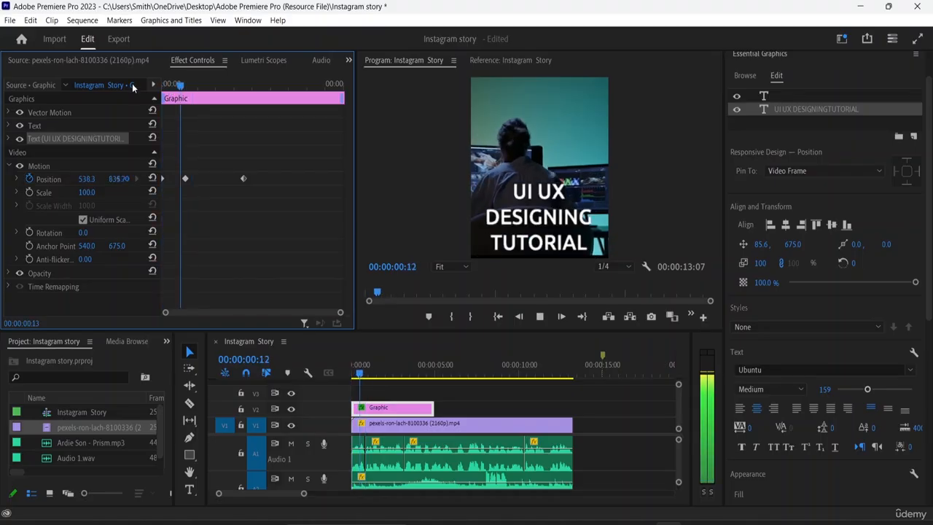
{"action": "key", "text": "space"}
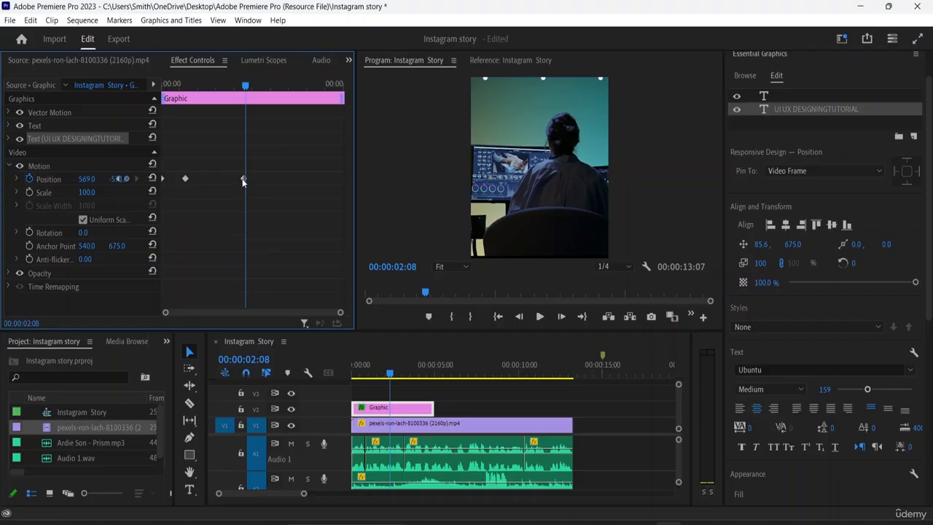
{"action": "left_click_drag", "start_coordinate": [243, 179], "coordinate": [298, 192]}
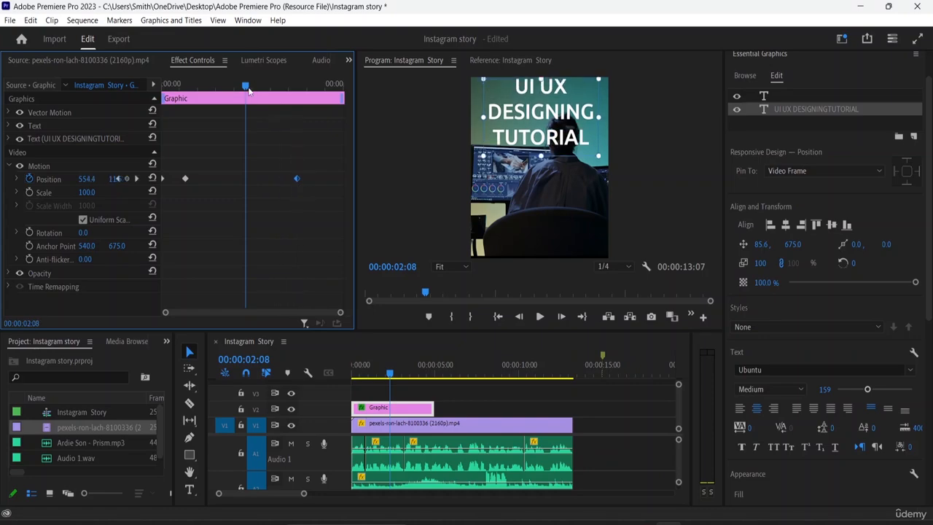
- At 00:00:02:24, shift the title text layer slightly within the frame to 71.6, 732.1
{"action": "left_click_drag", "start_coordinate": [246, 88], "coordinate": [269, 105]}
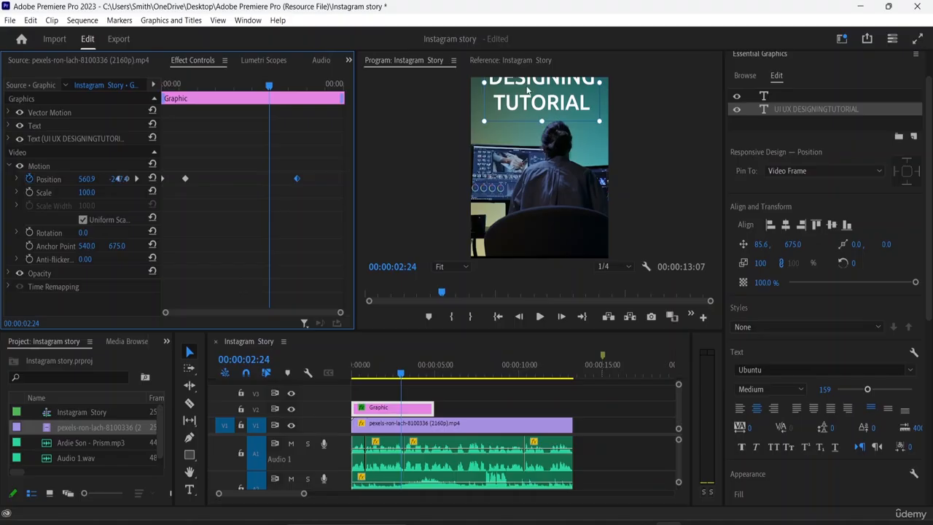
{"action": "mouse_move", "coordinate": [527, 92]}
{"action": "left_mouse_down"}
{"action": "mouse_move", "coordinate": [529, 215]}
{"action": "mouse_move", "coordinate": [531, 105]}
{"action": "mouse_move", "coordinate": [530, 131]}
{"action": "mouse_move", "coordinate": [535, 111]}
{"action": "mouse_move", "coordinate": [526, 98]}
{"action": "left_mouse_up"}
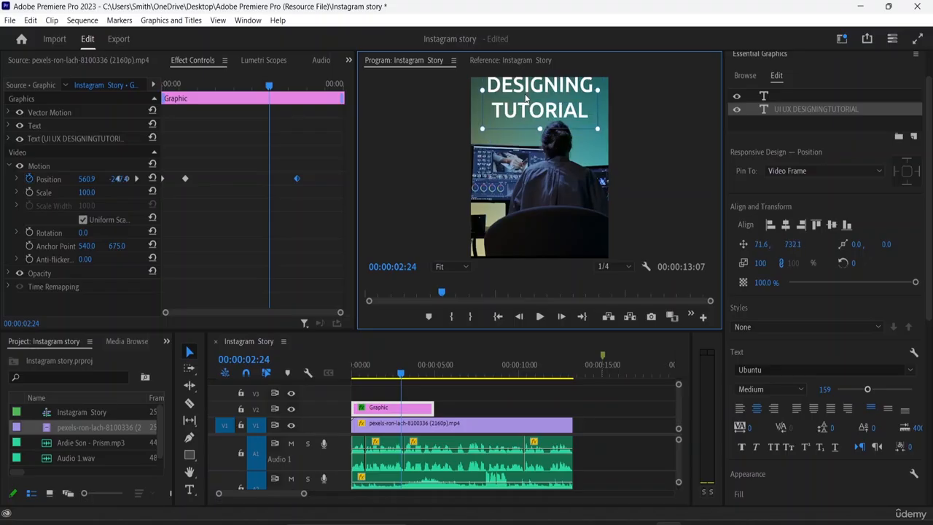
{"action": "key", "text": "ctrl+s"}
- Keyframe the title graphic's Motion position at 00:00:02:24 with X at 562.9, bringing the text down to the middle of the frame
{"action": "left_click_drag", "start_coordinate": [84, 180], "coordinate": [43, 180]}
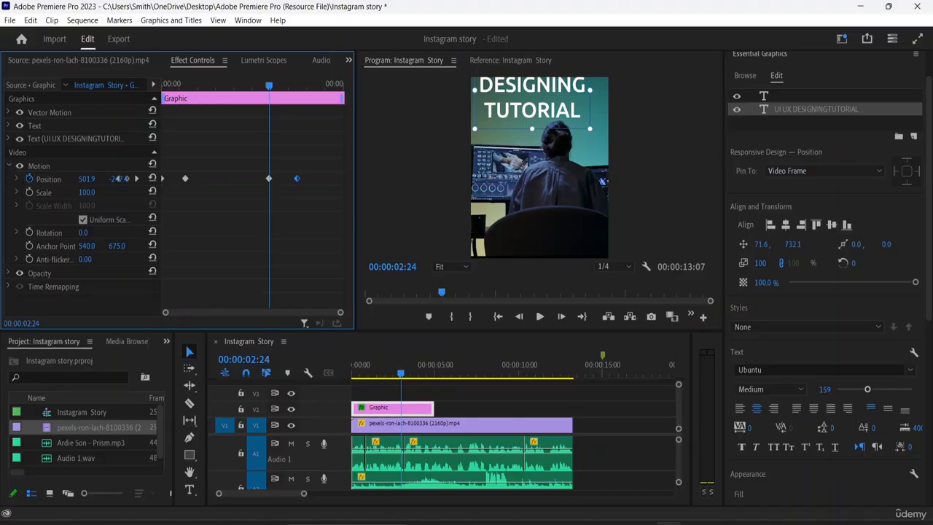
{"action": "left_click_drag", "start_coordinate": [43, 180], "coordinate": [46, 191]}
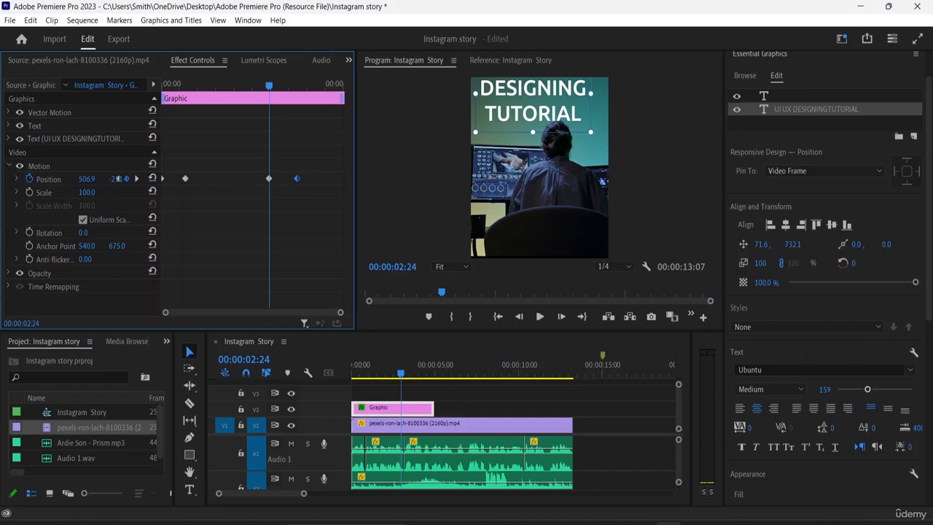
{"action": "left_click_drag", "start_coordinate": [117, 178], "coordinate": [117, 179]}
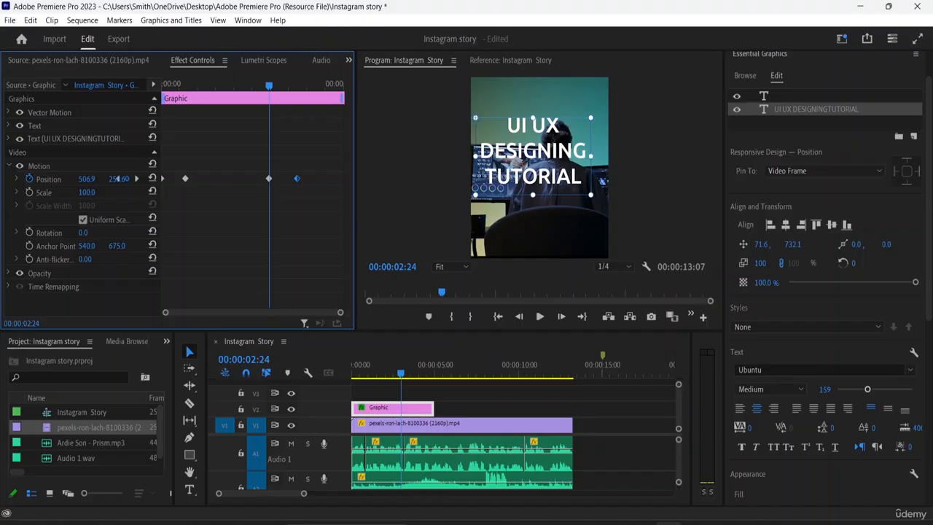
{"action": "left_click_drag", "start_coordinate": [118, 179], "coordinate": [118, 178]}
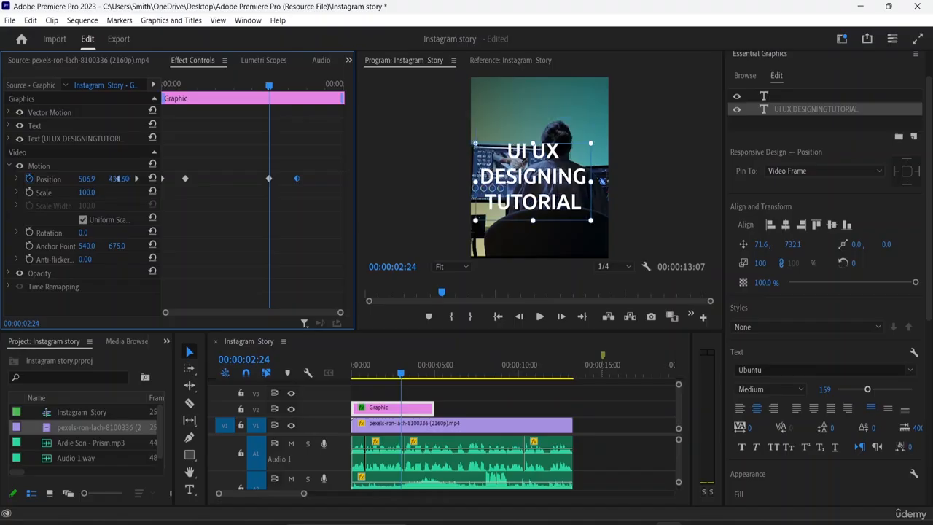
{"action": "left_click_drag", "start_coordinate": [117, 179], "coordinate": [118, 179]}
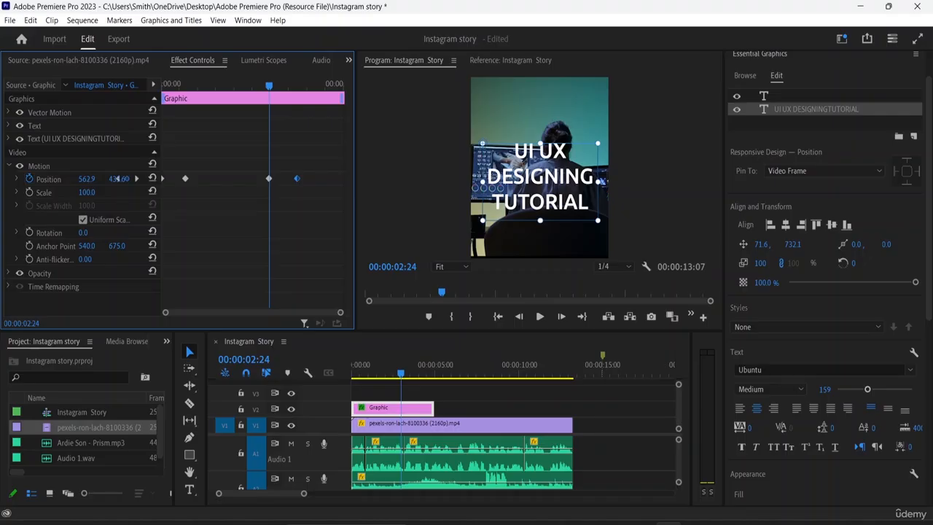
- Preview the title's entrance, hold and exit from 00:00:00:00
{"action": "left_click_drag", "start_coordinate": [270, 86], "coordinate": [146, 116]}
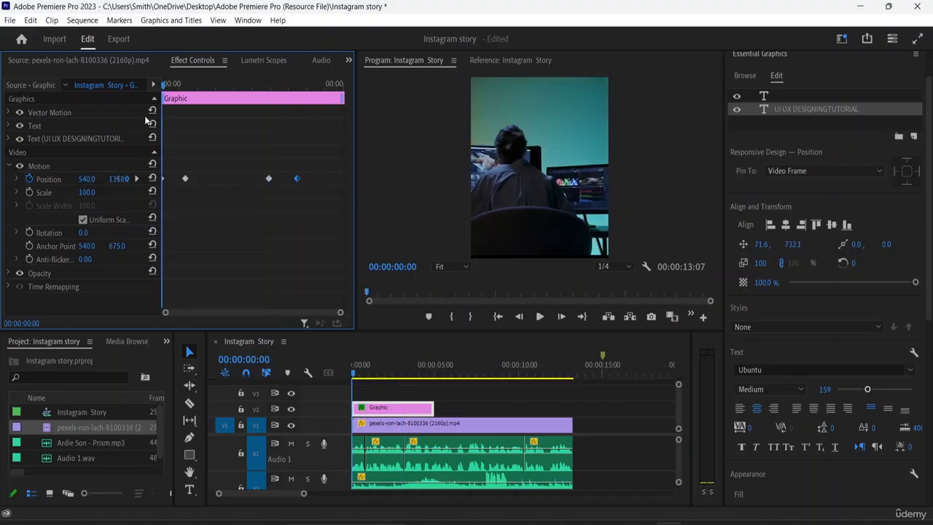
{"action": "key", "text": "space"}
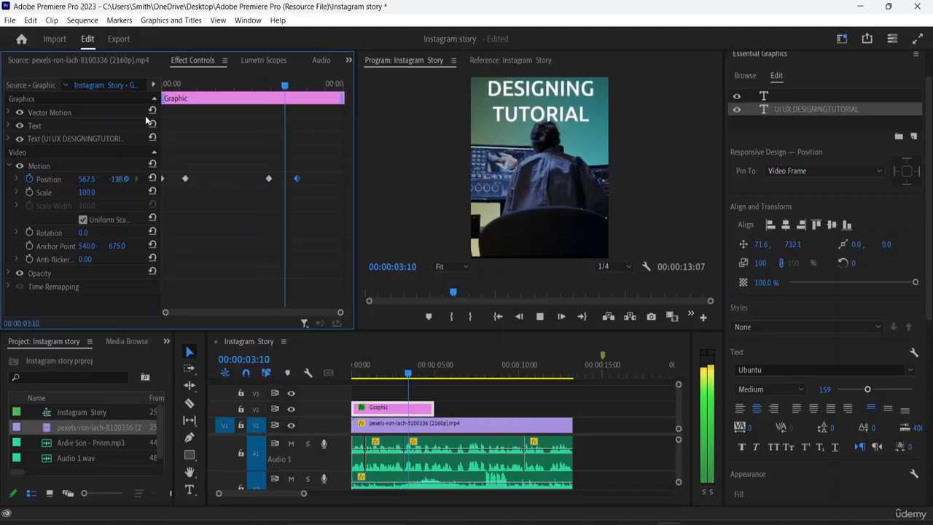
{"action": "key", "text": "space"}
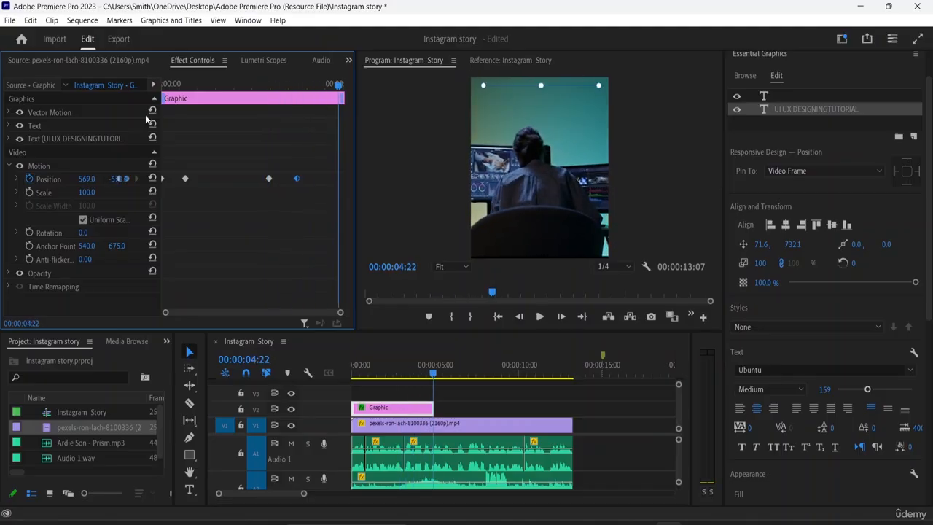
- Apply Ease In temporal interpolation to the third and fourth position keyframes of the title graphic
{"action": "right_click", "coordinate": [270, 179]}
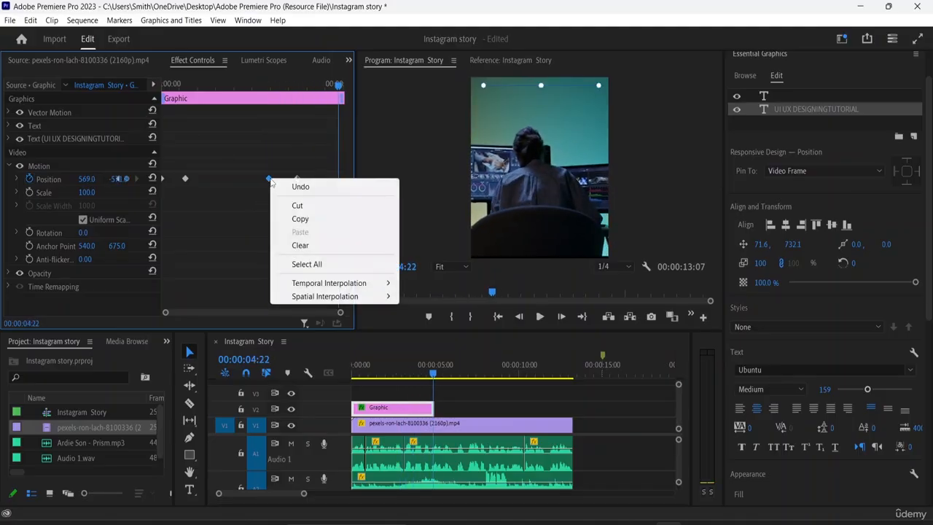
{"action": "mouse_move", "coordinate": [326, 293]}
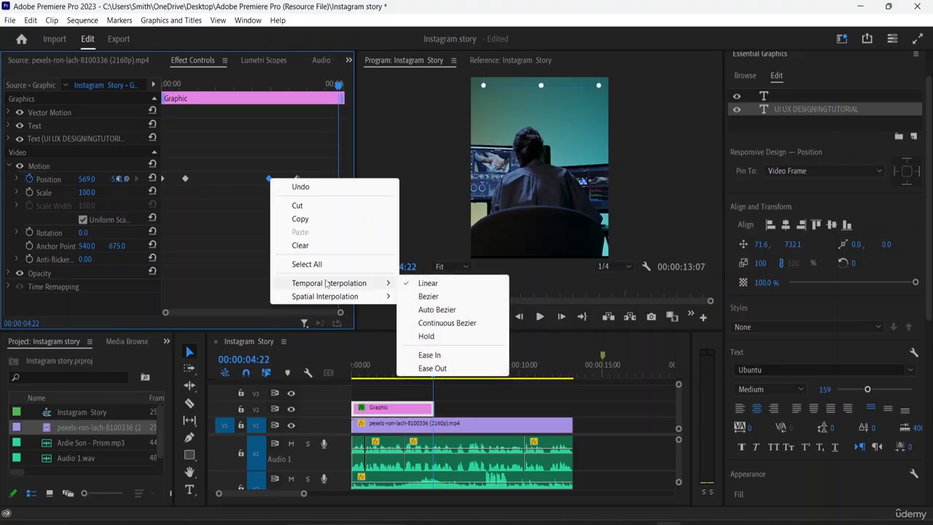
{"action": "left_click", "coordinate": [431, 356]}
{"action": "right_click", "coordinate": [298, 182]}
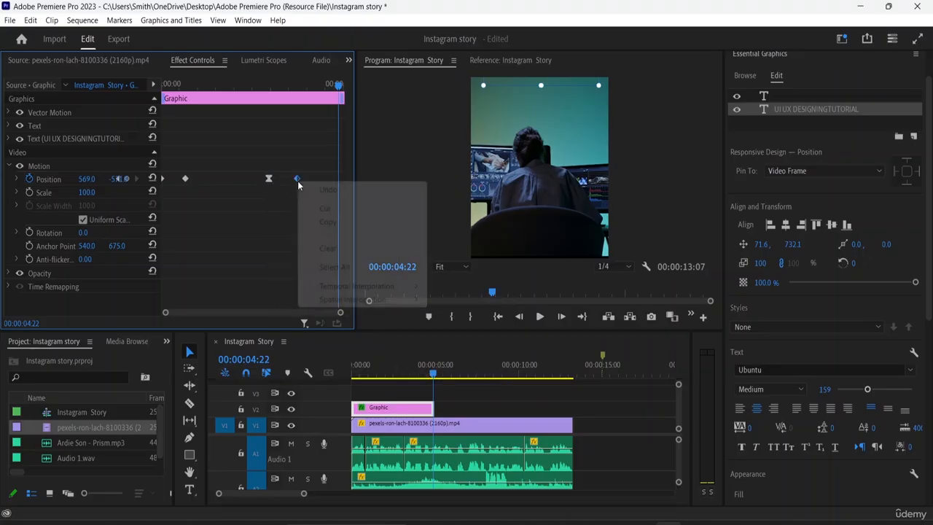
{"action": "mouse_move", "coordinate": [381, 290]}
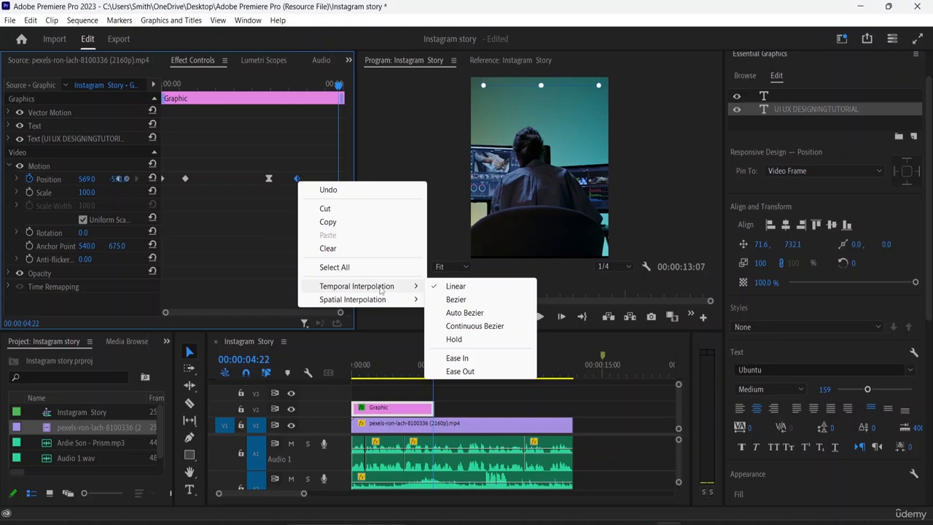
{"action": "left_click", "coordinate": [475, 358]}
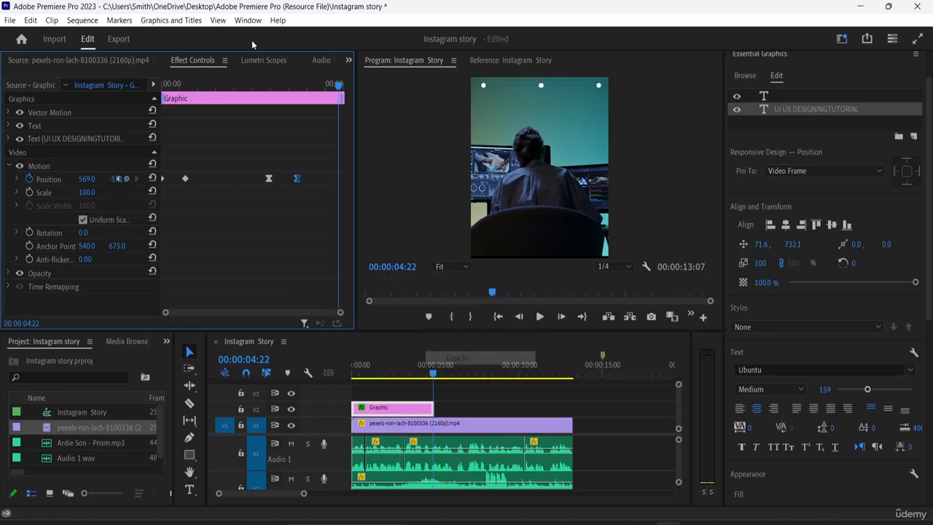
- Apply Ease In to the title graphic's second position keyframe and Ease Out to its first
{"action": "right_click", "coordinate": [186, 180]}
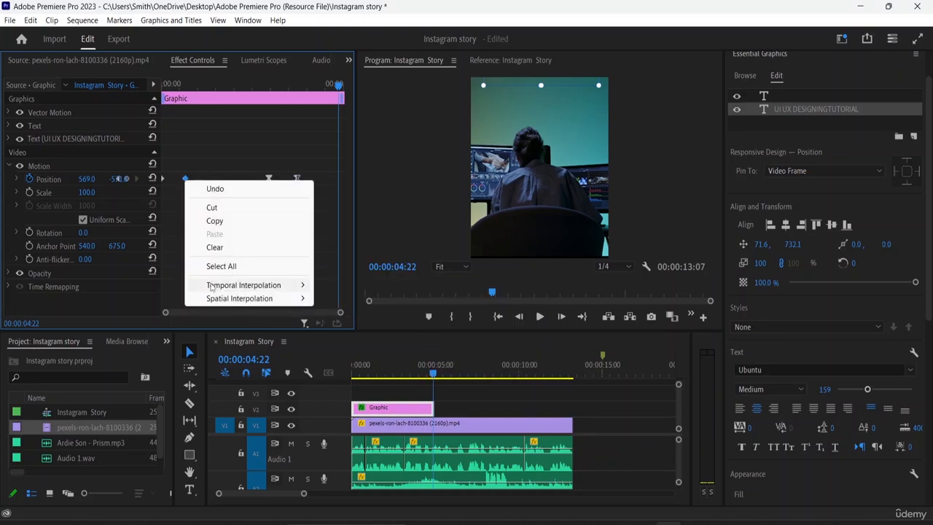
{"action": "mouse_move", "coordinate": [288, 286]}
{"action": "left_click", "coordinate": [344, 357]}
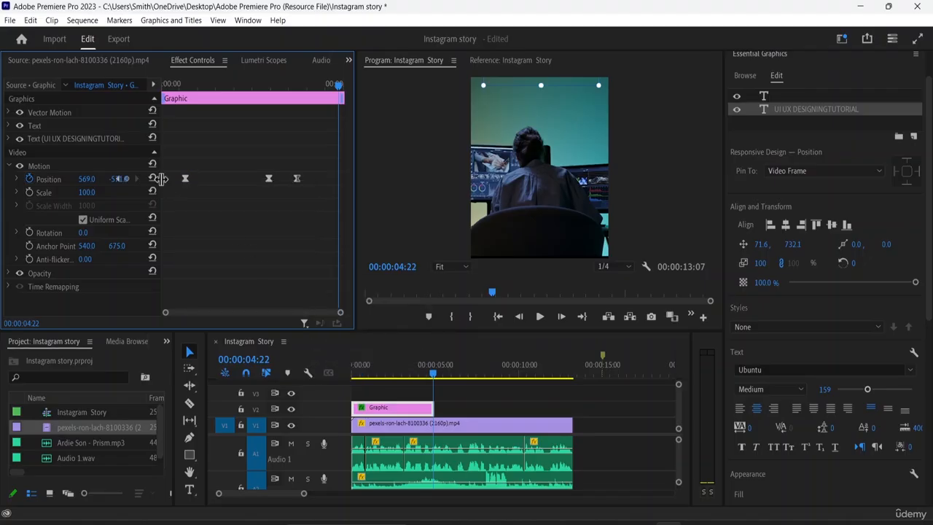
{"action": "right_click", "coordinate": [164, 180]}
{"action": "mouse_move", "coordinate": [222, 283]}
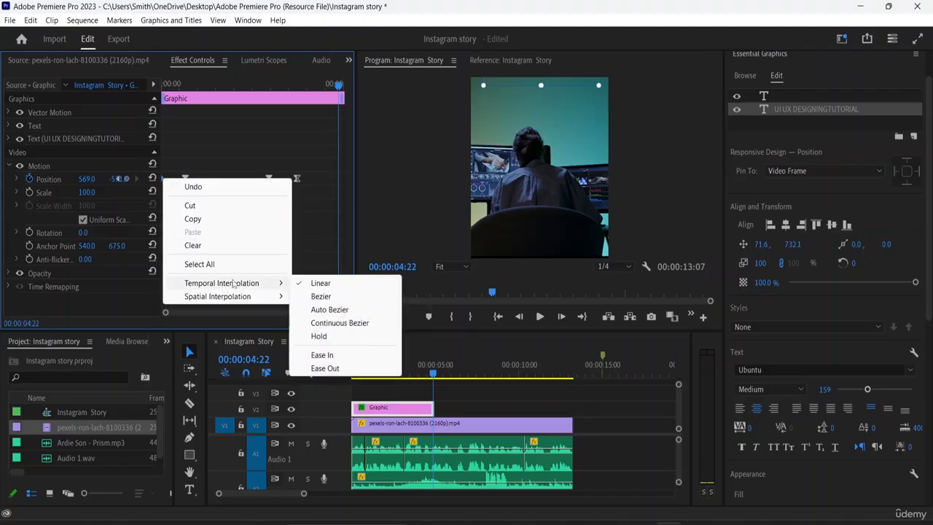
{"action": "left_click", "coordinate": [329, 370]}
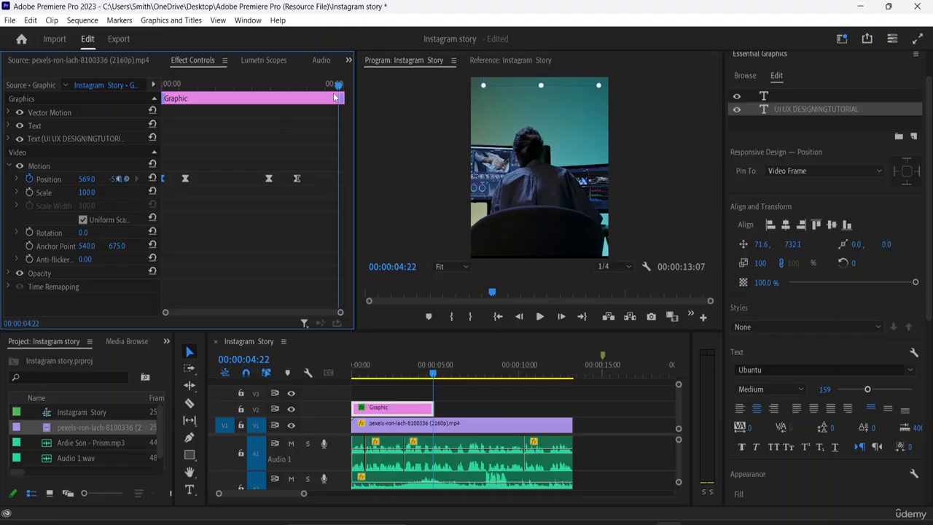
- Play the eased title animation from the start and stop just after the title leaves the frame
{"action": "left_click_drag", "start_coordinate": [339, 85], "coordinate": [134, 100]}
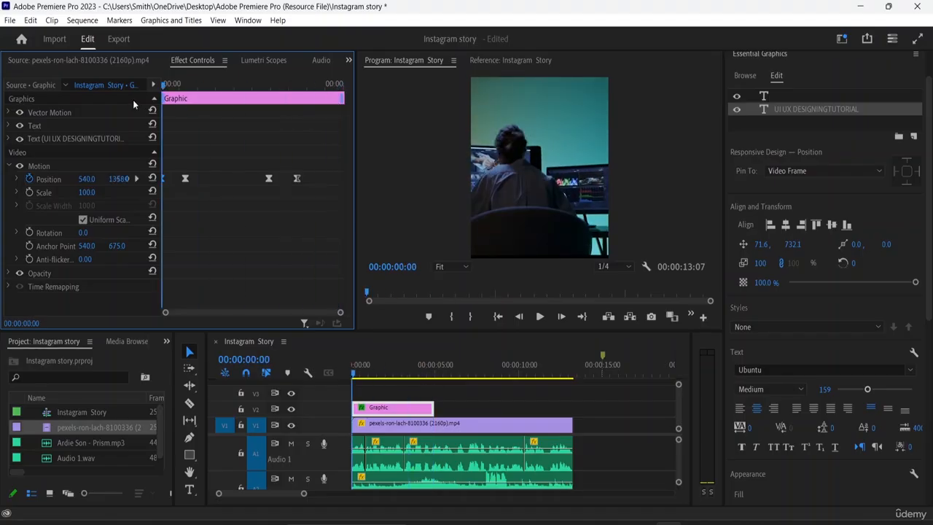
{"action": "key", "text": "space"}
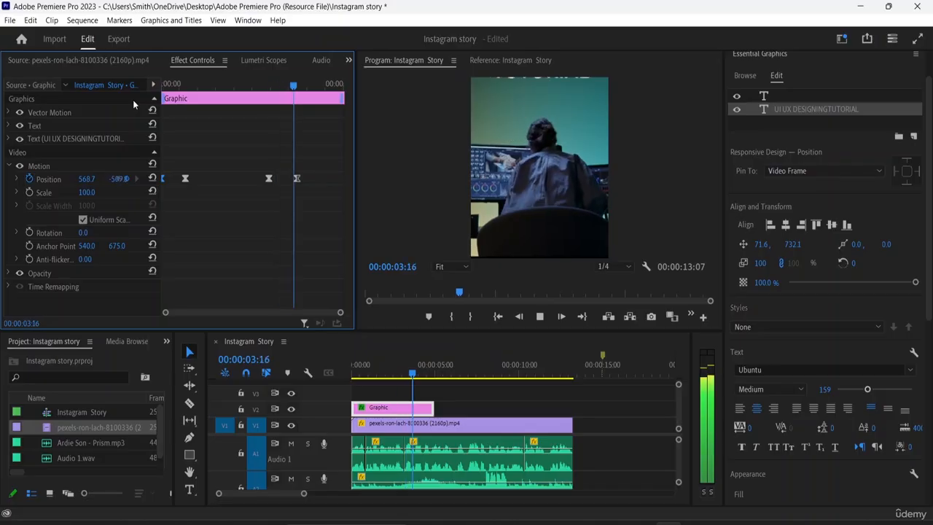
{"action": "key", "text": "space"}
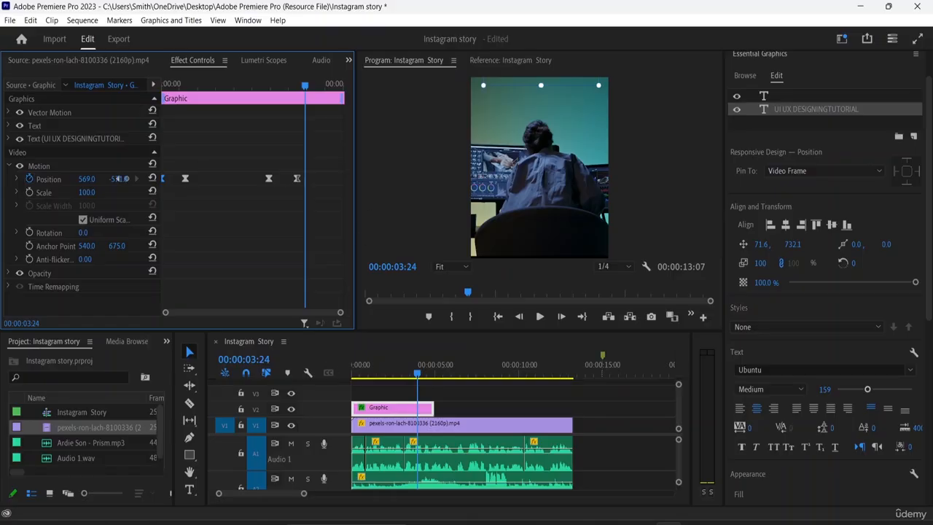
- Draw a new text box across the lower part of the frame and enter "REGISTER" and "NOW" on two lines
{"action": "left_click", "coordinate": [189, 490]}
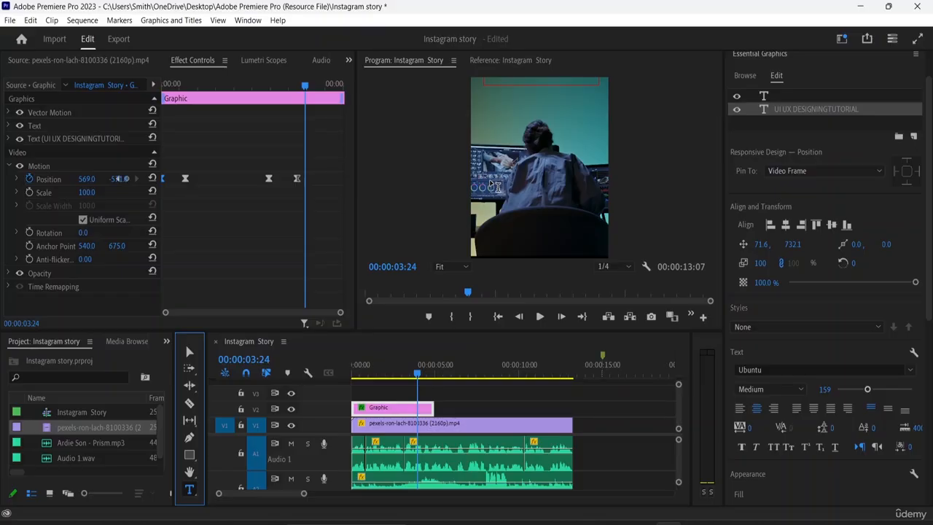
{"action": "left_click", "coordinate": [494, 194]}
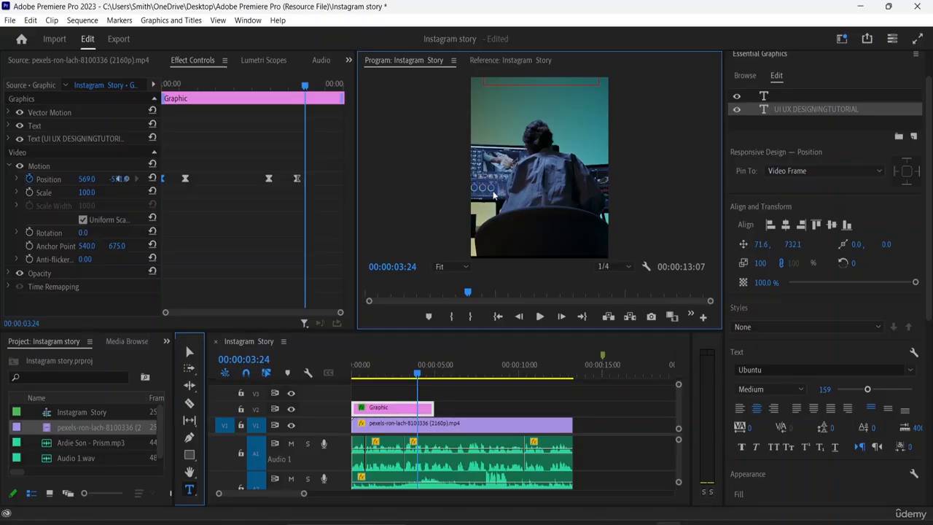
{"action": "left_click_drag", "start_coordinate": [485, 175], "coordinate": [597, 248]}
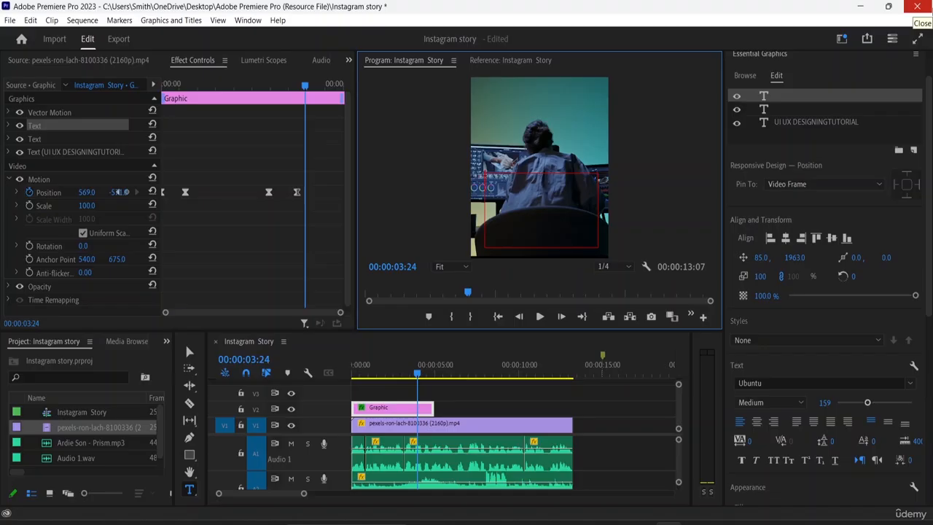
{"action": "type", "text": "REGISTERNOW"}
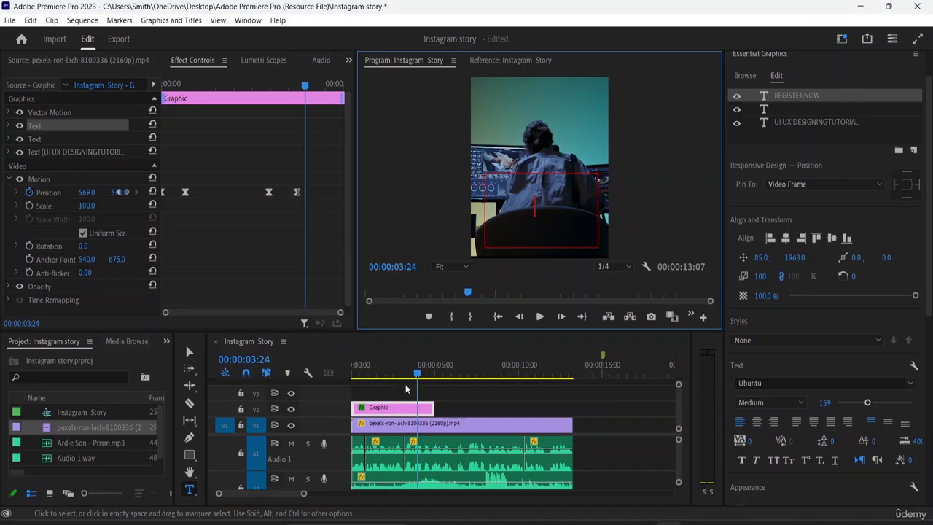
- Copy the title graphic on V2 and paste the duplicate on the same track at 00:00:05:05
{"action": "left_click_drag", "start_coordinate": [420, 379], "coordinate": [438, 375]}
{"action": "left_click", "coordinate": [434, 375]}
{"action": "left_click", "coordinate": [395, 409]}
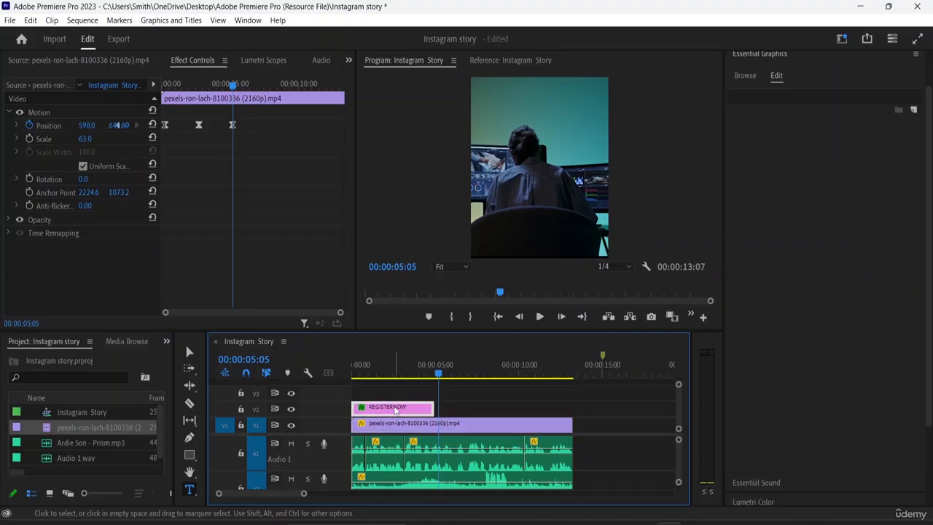
{"action": "right_click", "coordinate": [397, 410]}
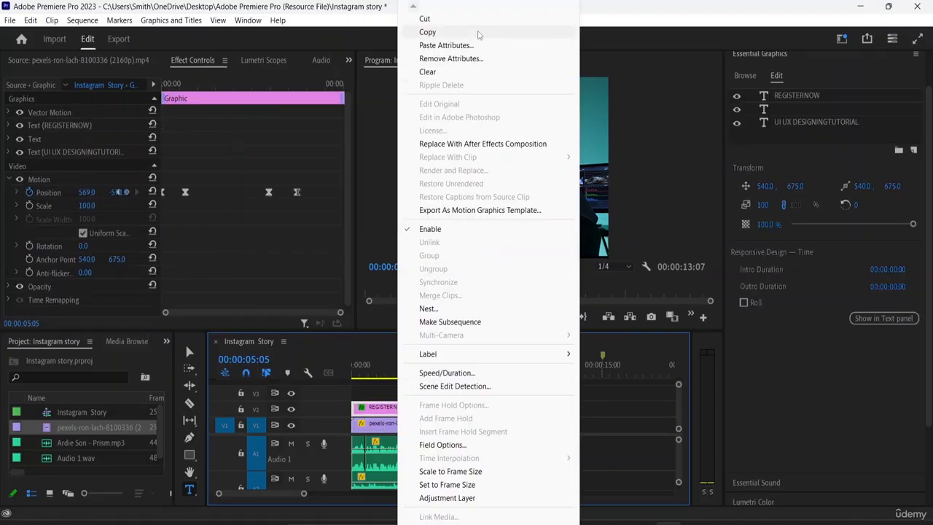
{"action": "left_click", "coordinate": [479, 33]}
{"action": "left_click", "coordinate": [634, 439]}
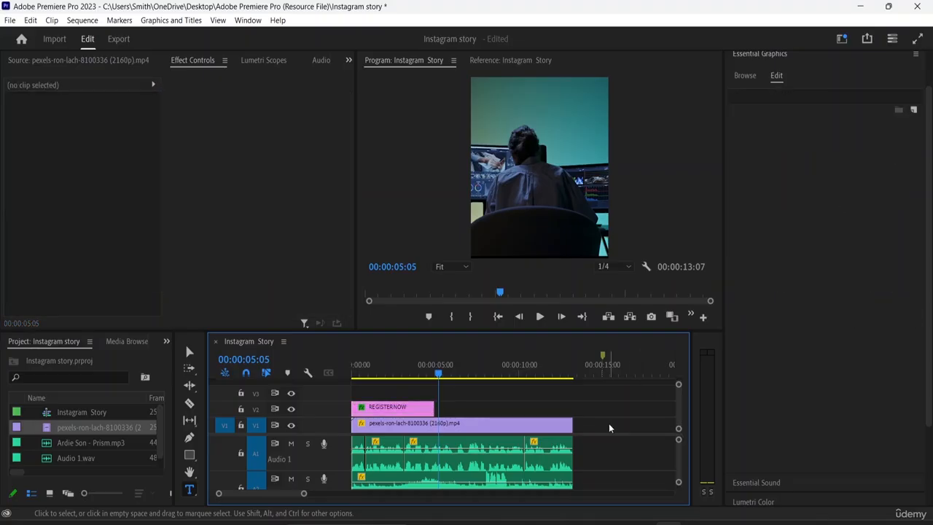
{"action": "key", "text": "ctrl+v"}
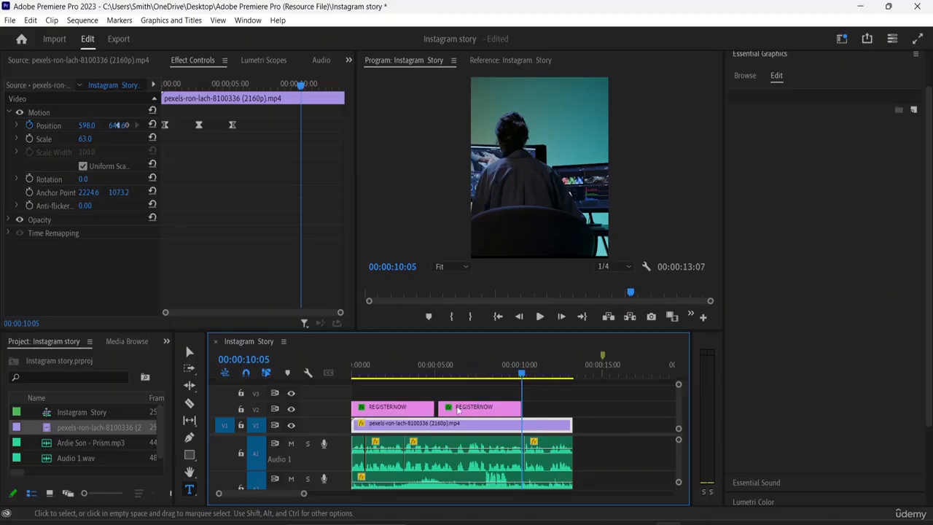
- Play the sequence from the start through the beginning of the pasted graphic to check both title animations
{"action": "left_click", "coordinate": [415, 414]}
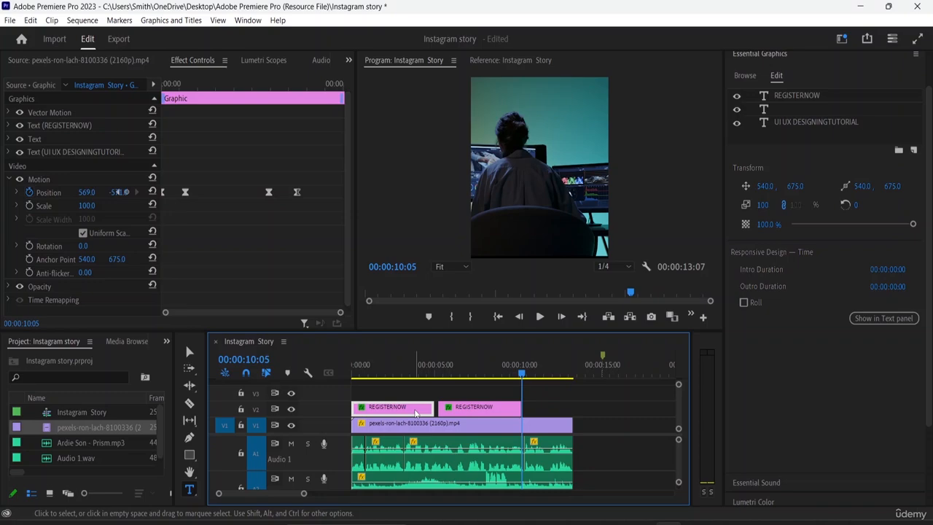
{"action": "left_click_drag", "start_coordinate": [524, 378], "coordinate": [343, 391]}
{"action": "key", "text": "space"}
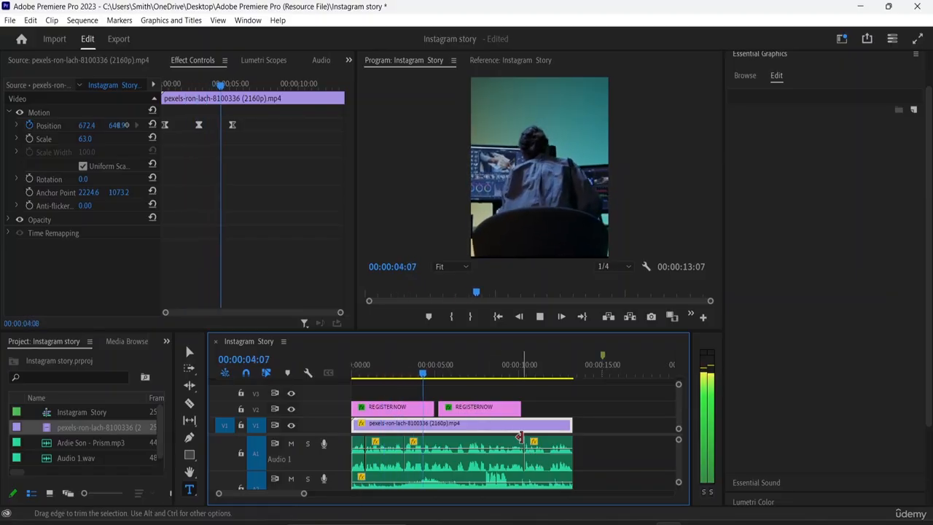
{"action": "key", "text": "space"}
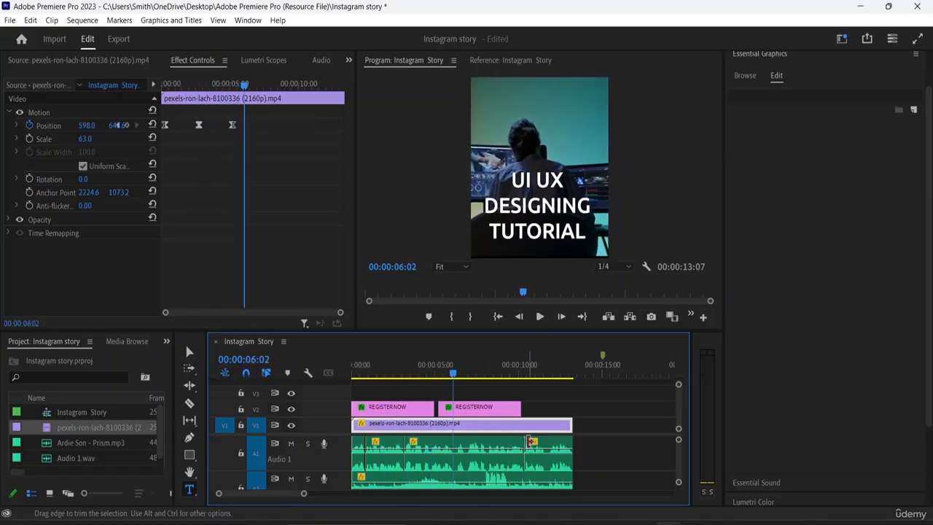
- Move the pasted graphic on V2 so that it ends flush with the end of the footage at 00:00:13:07
{"action": "left_click", "coordinate": [489, 408]}
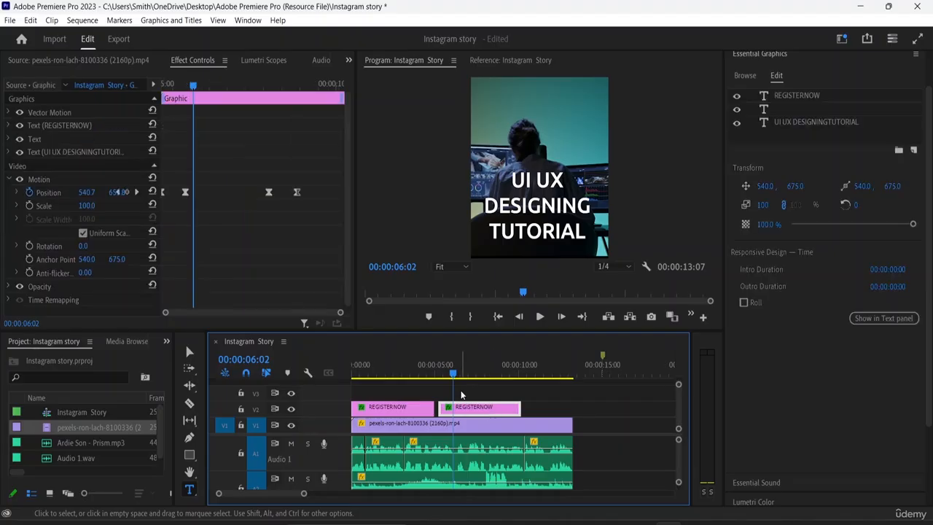
{"action": "left_click_drag", "start_coordinate": [452, 374], "coordinate": [437, 375]}
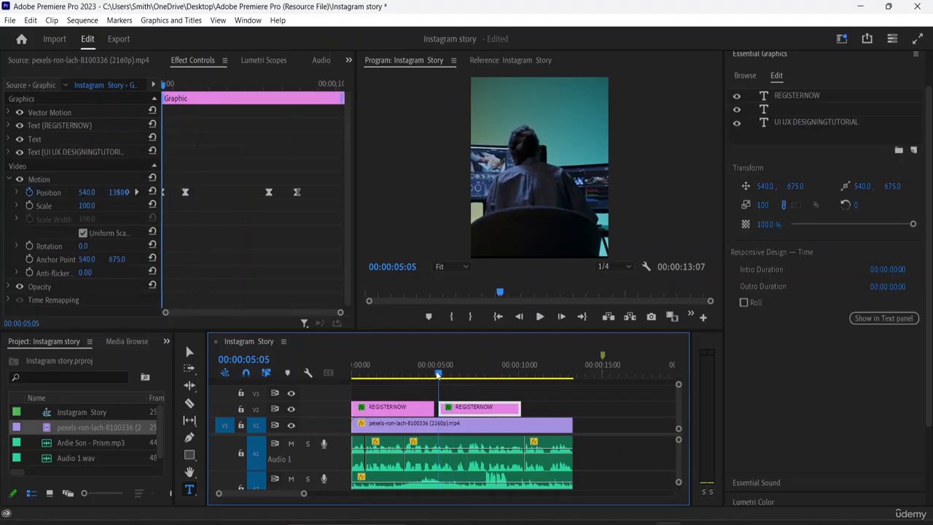
{"action": "left_click_drag", "start_coordinate": [470, 413], "coordinate": [548, 419]}
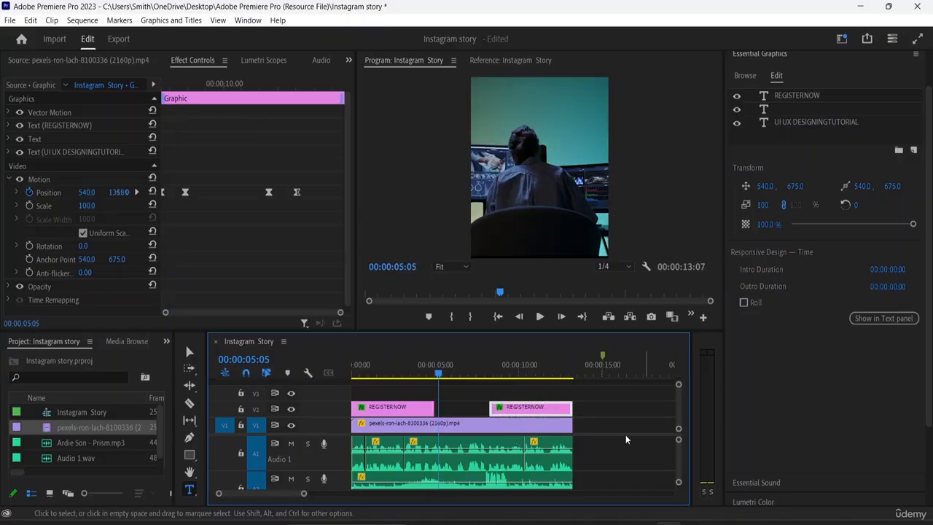
- Delete the empty text layer from the second graphic and select its REGISTER NOW layer
{"action": "double_click", "coordinate": [526, 414]}
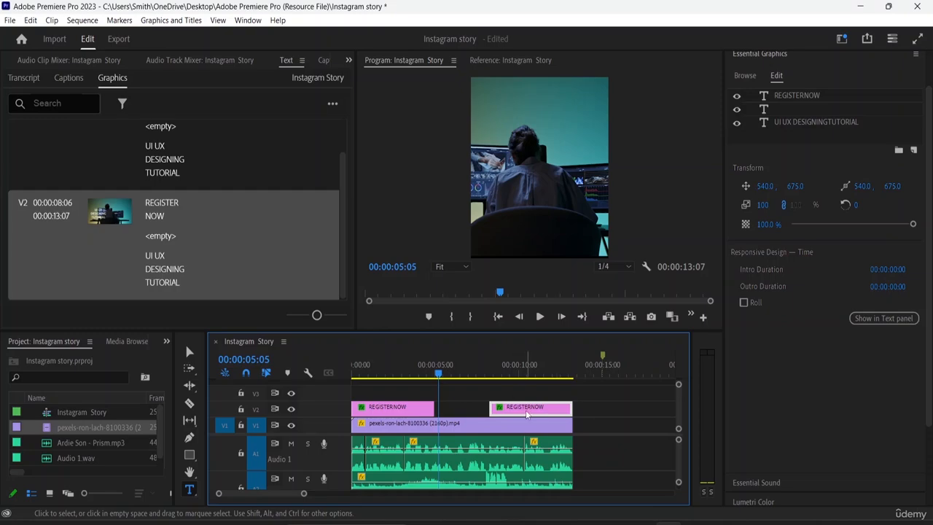
{"action": "left_click_drag", "start_coordinate": [438, 374], "coordinate": [515, 387]}
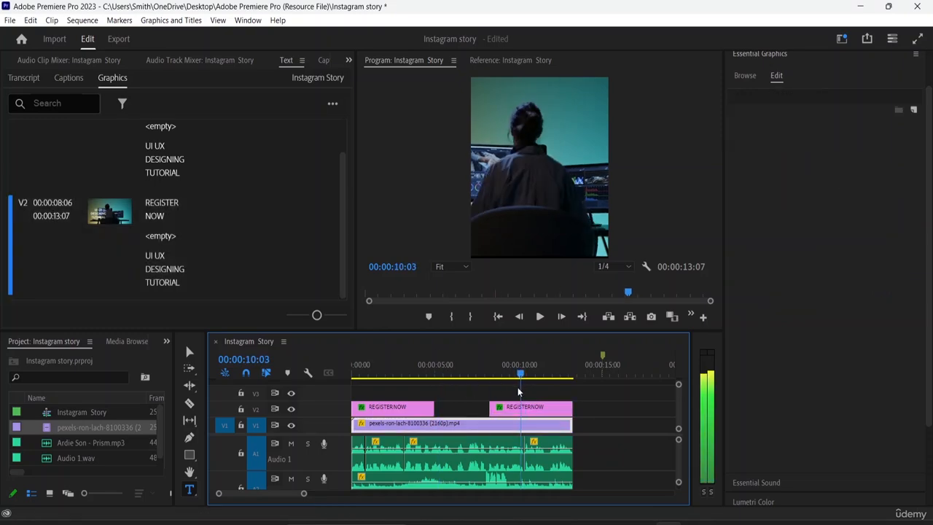
{"action": "left_click", "coordinate": [541, 409]}
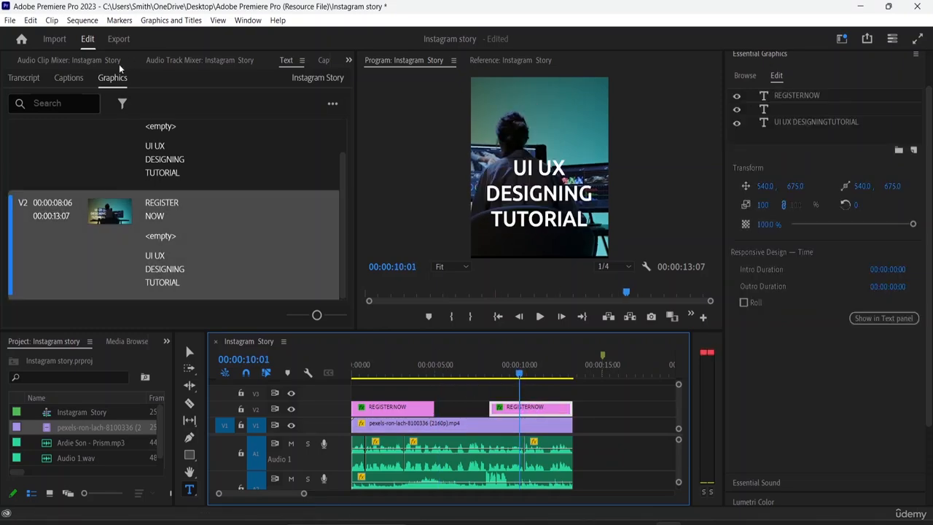
{"action": "left_click", "coordinate": [223, 65]}
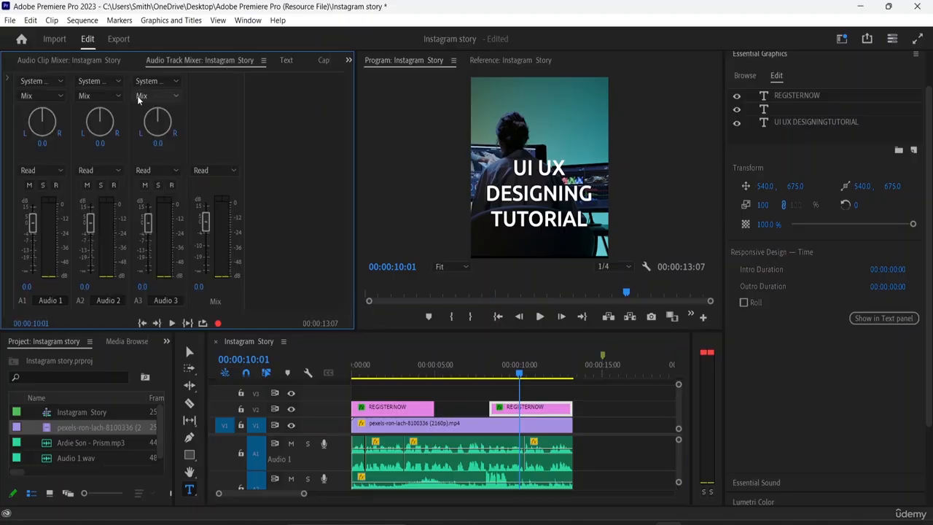
{"action": "left_click", "coordinate": [90, 65]}
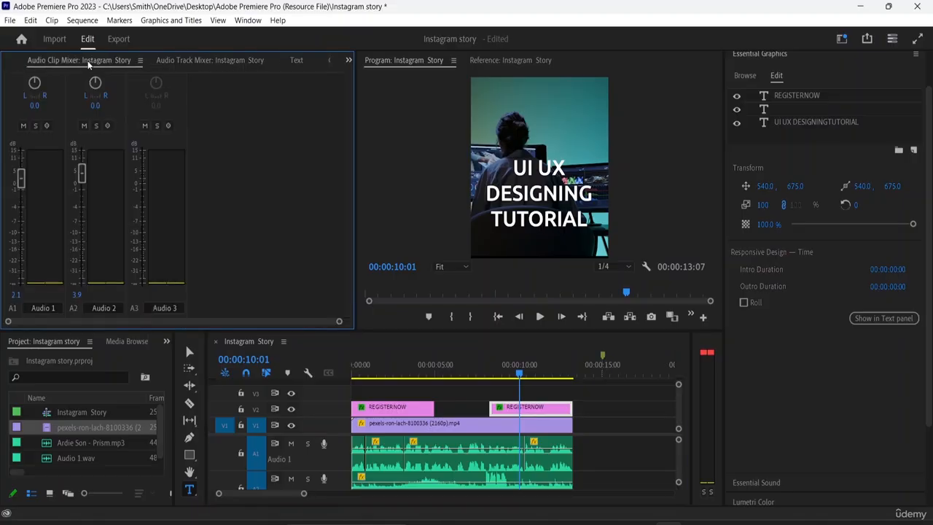
{"action": "left_click", "coordinate": [829, 158]}
{"action": "left_click", "coordinate": [794, 143]}
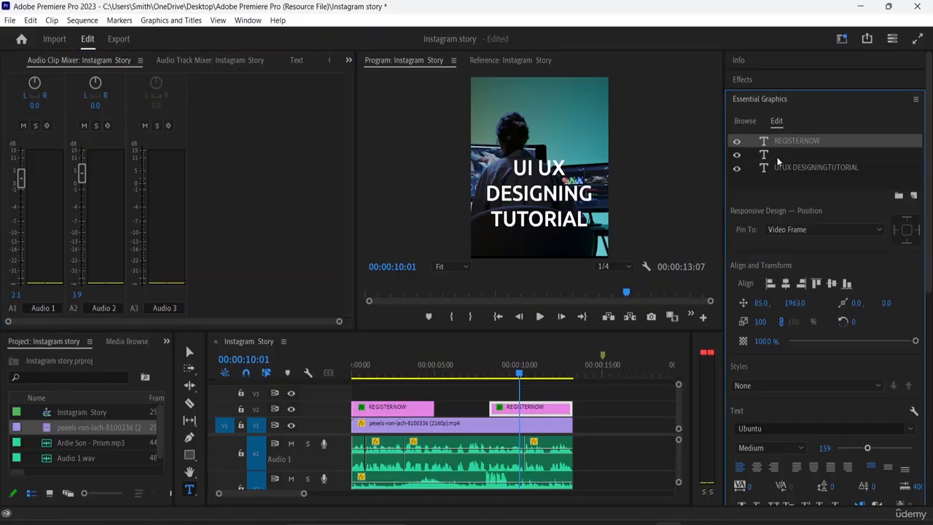
{"action": "left_click", "coordinate": [778, 159]}
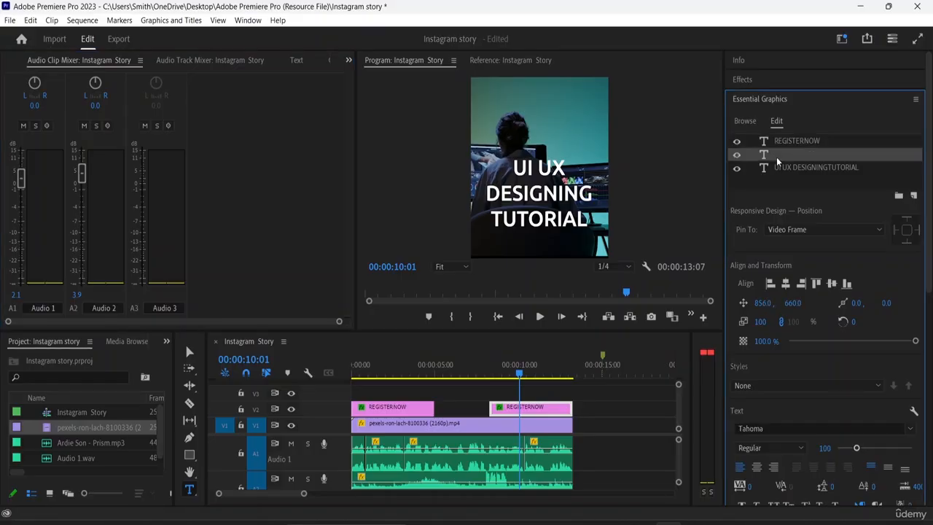
{"action": "key", "text": "Delete"}
{"action": "left_click", "coordinate": [784, 143]}
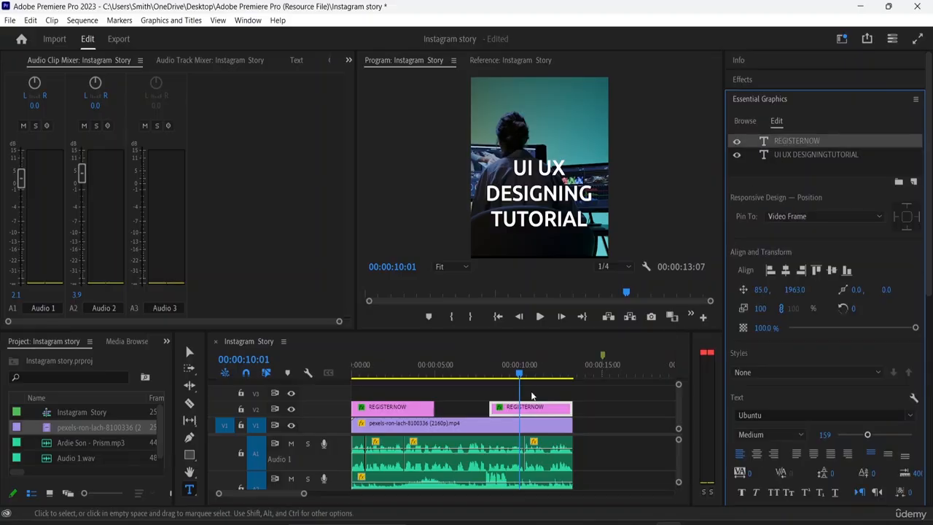
{"action": "left_click", "coordinate": [822, 140]}
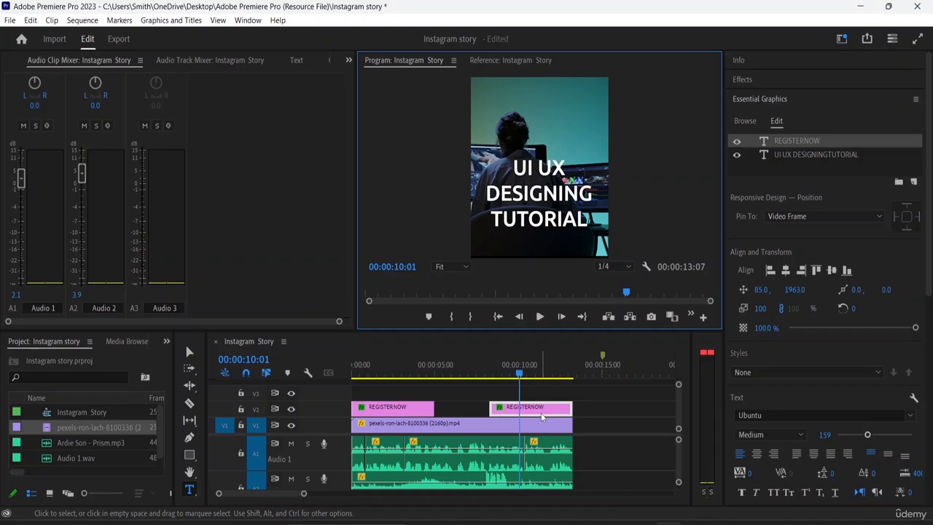
- Show the second graphic's effect controls, go to its start at 00:00:08:07 and delete all four position keyframes
{"action": "left_click", "coordinate": [920, 103]}
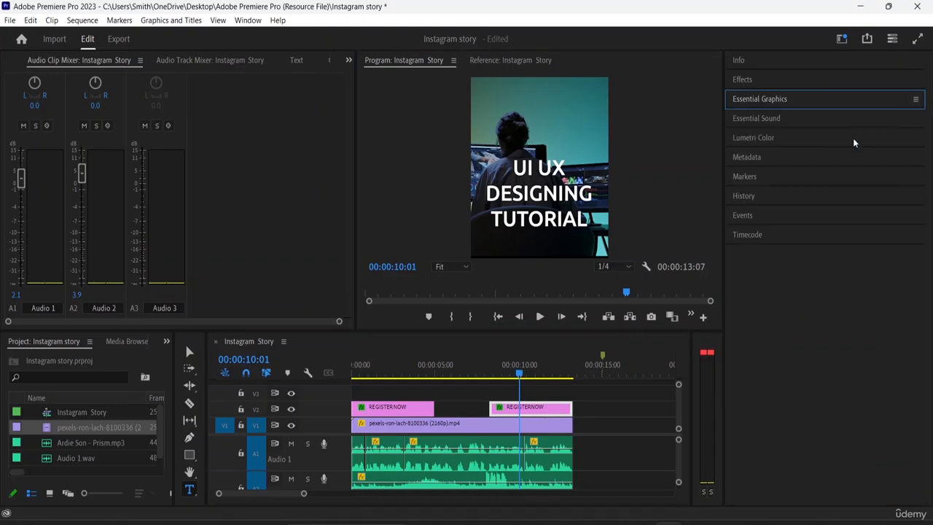
{"action": "left_click", "coordinate": [182, 62]}
{"action": "left_click", "coordinate": [295, 61]}
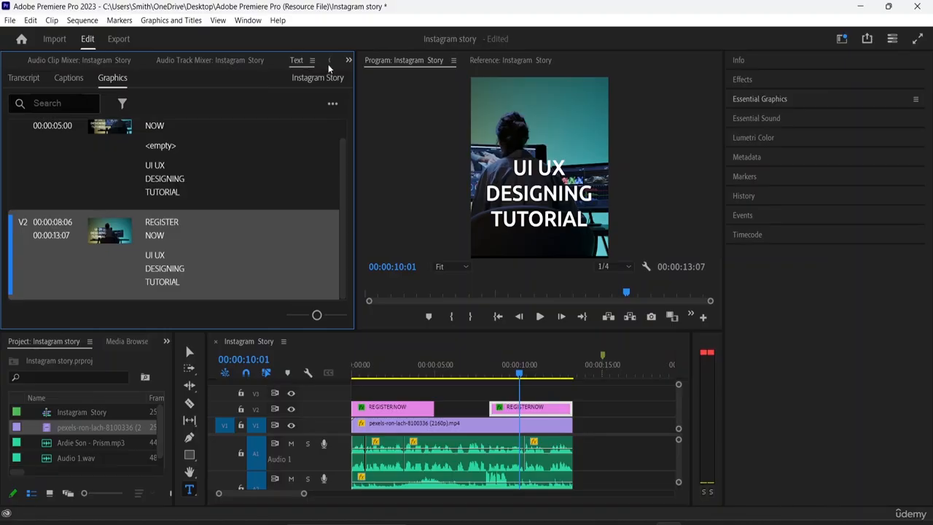
{"action": "left_click", "coordinate": [349, 60]}
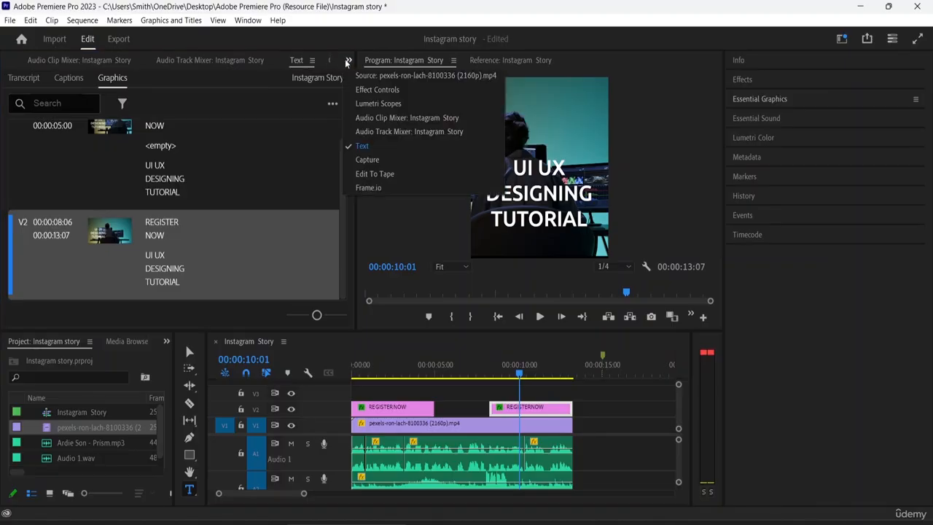
{"action": "left_click", "coordinate": [386, 89]}
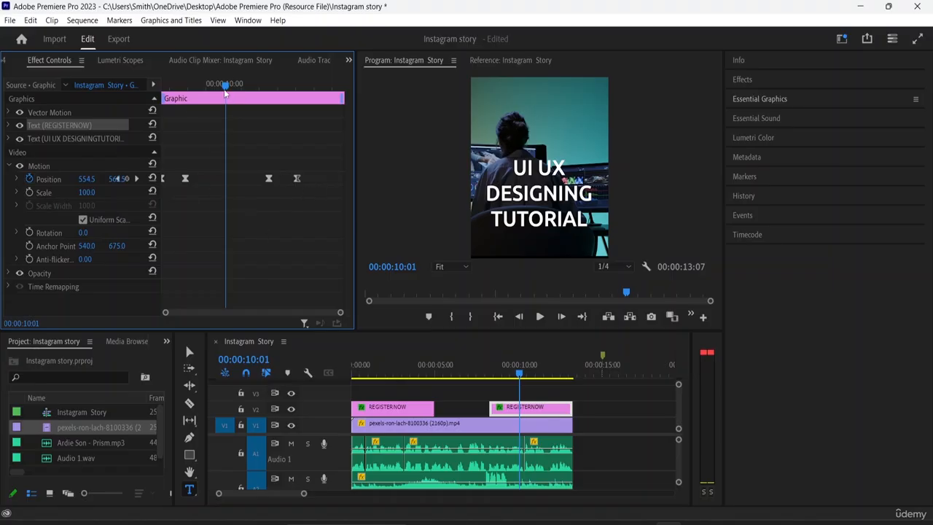
{"action": "left_click_drag", "start_coordinate": [226, 93], "coordinate": [177, 93]}
{"action": "left_click_drag", "start_coordinate": [102, 105], "coordinate": [119, 95]}
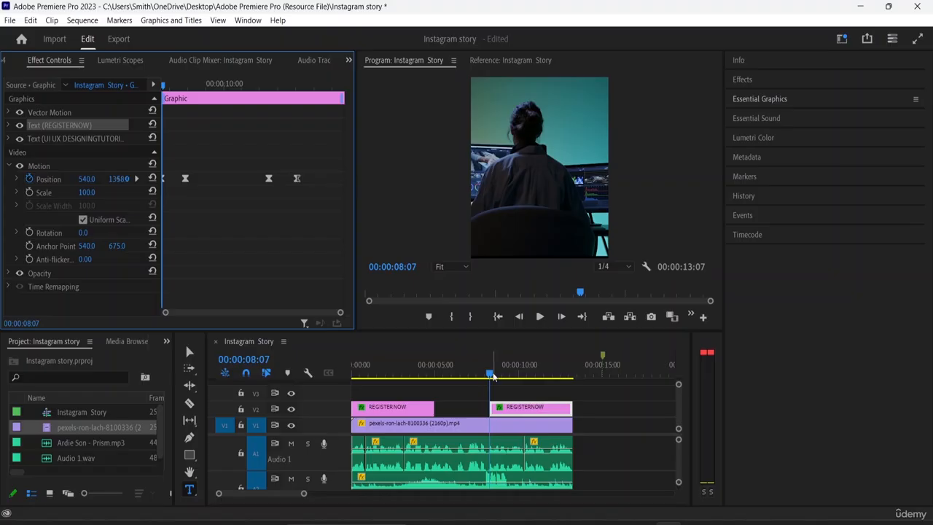
{"action": "left_click_drag", "start_coordinate": [311, 183], "coordinate": [151, 177]}
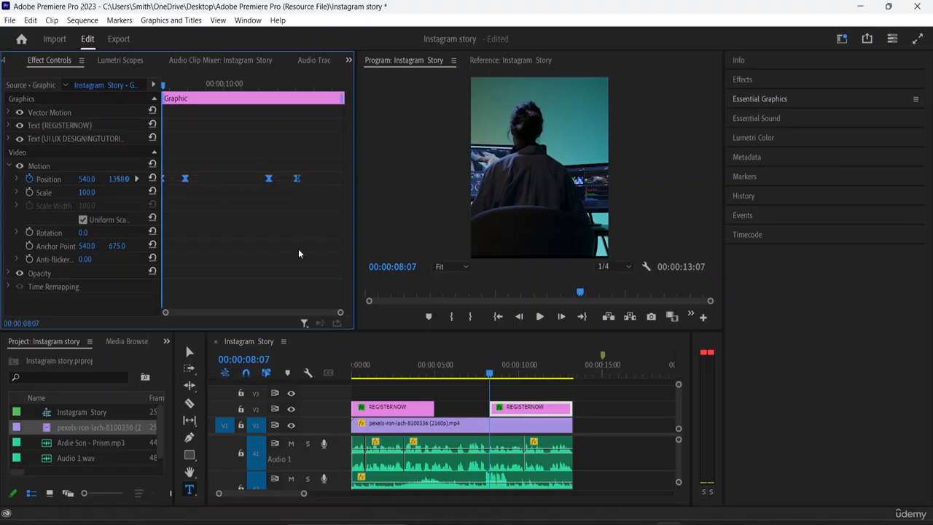
{"action": "key", "text": "Delete"}
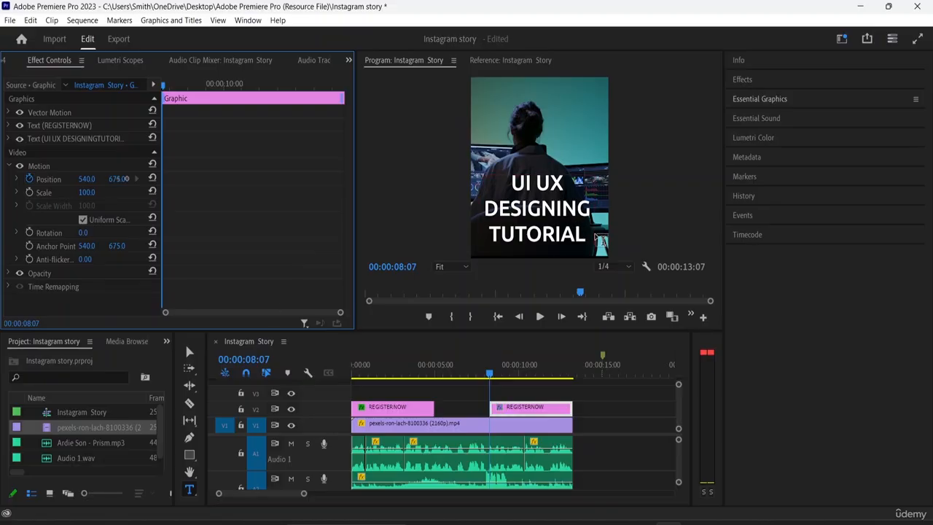
- Replace the "UI UX DESIGNING TUTORIAL" text in the second graphic with "REGISTER NOW" on two lines
{"action": "left_click", "coordinate": [586, 237]}
{"action": "key", "text": "BackSpace"}
{"action": "key", "text": "BackSpace"}
{"action": "key", "text": "BackSpace"}
{"action": "key", "text": "BackSpace"}
{"action": "key", "text": "BackSpace"}
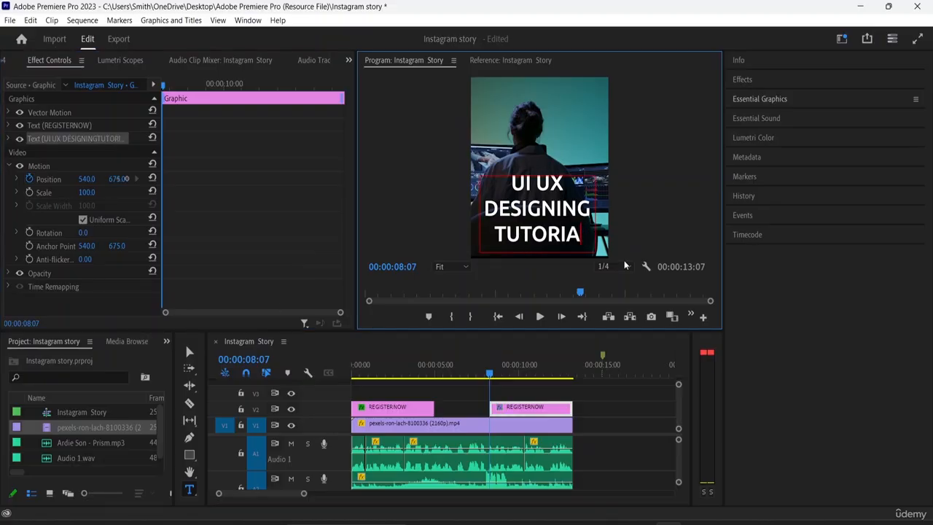
{"action": "key", "text": "BackSpace"}
{"action": "key", "text": "BackSpace"}
{"action": "key", "text": "BackSpace"}
{"action": "key", "text": "BackSpace"}
{"action": "key", "text": "BackSpace"}
{"action": "key", "text": "BackSpace"}
{"action": "key", "text": "BackSpace"}
{"action": "key", "text": "BackSpace"}
{"action": "key", "text": "BackSpace"}
{"action": "key", "text": "BackSpace"}
{"action": "key", "text": "BackSpace"}
{"action": "key", "text": "BackSpace"}
{"action": "key", "text": "BackSpace"}
{"action": "key", "text": "BackSpace"}
{"action": "key", "text": "BackSpace"}
{"action": "key", "text": "BackSpace"}
{"action": "key", "text": "BackSpace"}
{"action": "key", "text": "BackSpace"}
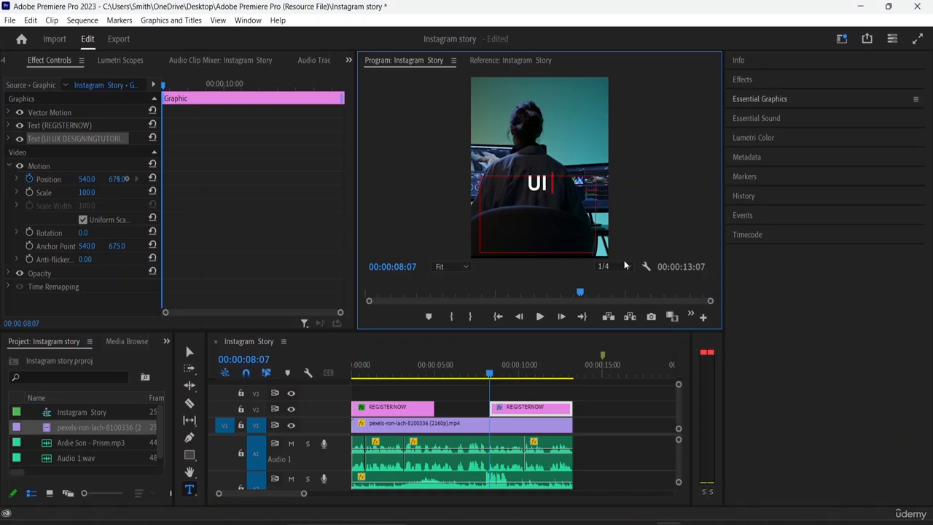
{"action": "type", "text": "reg"}
{"action": "key", "text": "BackSpace"}
{"action": "key", "text": "BackSpace"}
{"action": "key", "text": "BackSpace"}
{"action": "type", "text": "REG"}
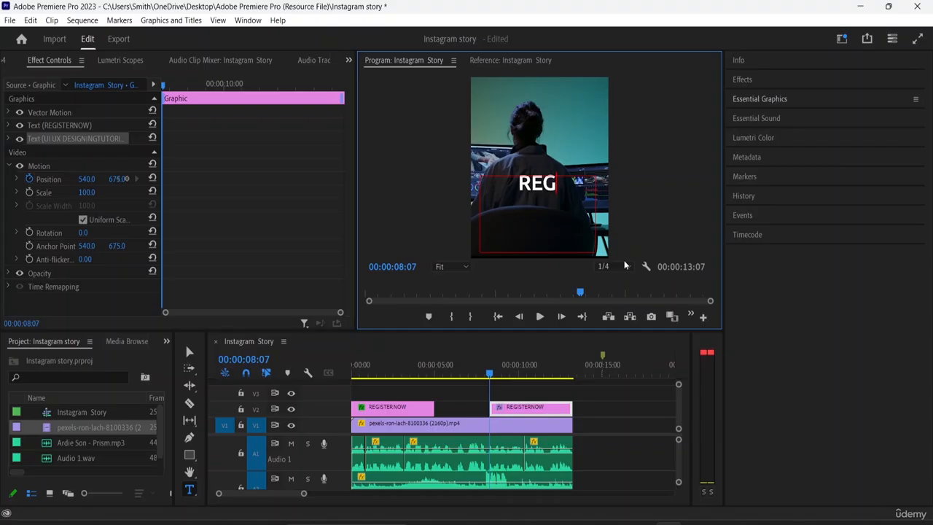
{"action": "type", "text": "ISTER "}
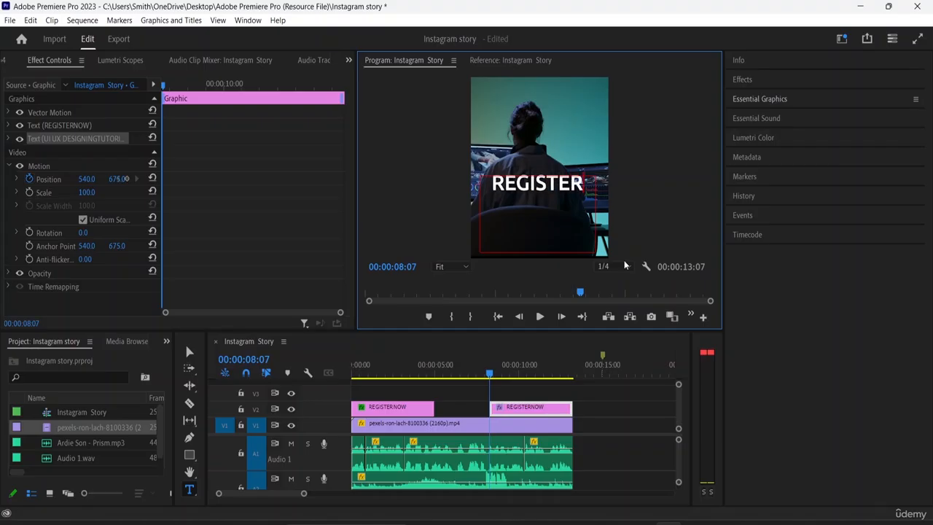
{"action": "type", "text": "NOW"}
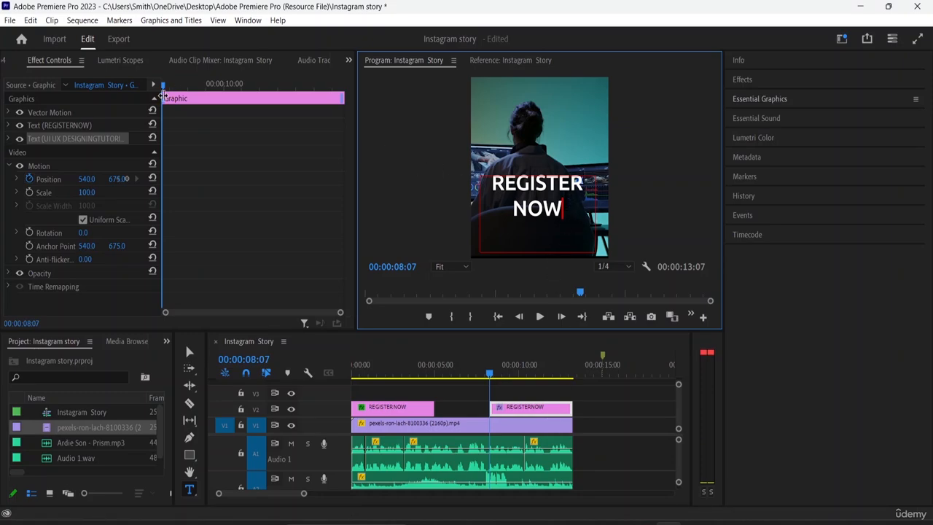
- Clear the second graphic's existing Position animation and start a new one with a keyframe at 00:00:08:22
{"action": "left_click_drag", "start_coordinate": [164, 86], "coordinate": [185, 97]}
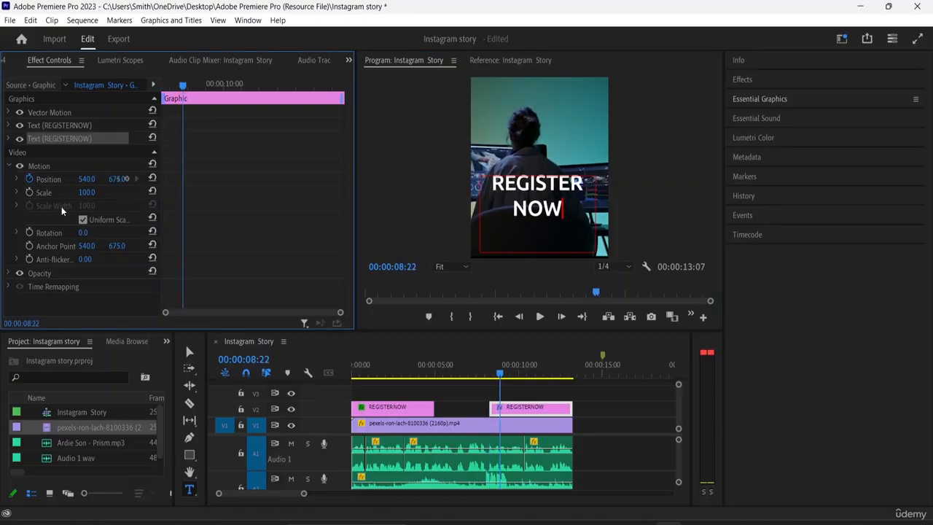
{"action": "left_click", "coordinate": [30, 180]}
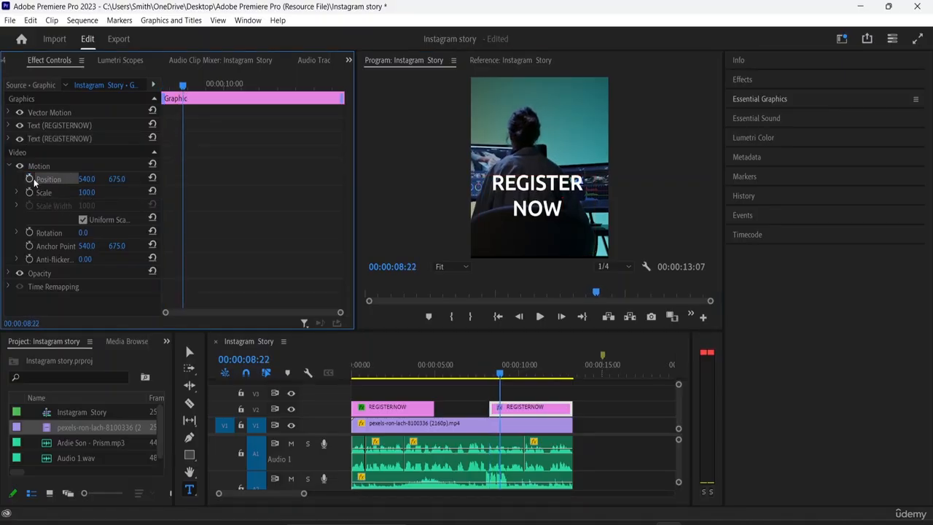
{"action": "left_click", "coordinate": [30, 179]}
- Try to move the REGISTER NOW text above the frame at 00:00:09:08
{"action": "mouse_move", "coordinate": [184, 86]}
{"action": "left_mouse_down"}
{"action": "mouse_move", "coordinate": [205, 91]}
{"action": "mouse_move", "coordinate": [199, 87]}
{"action": "left_mouse_up"}
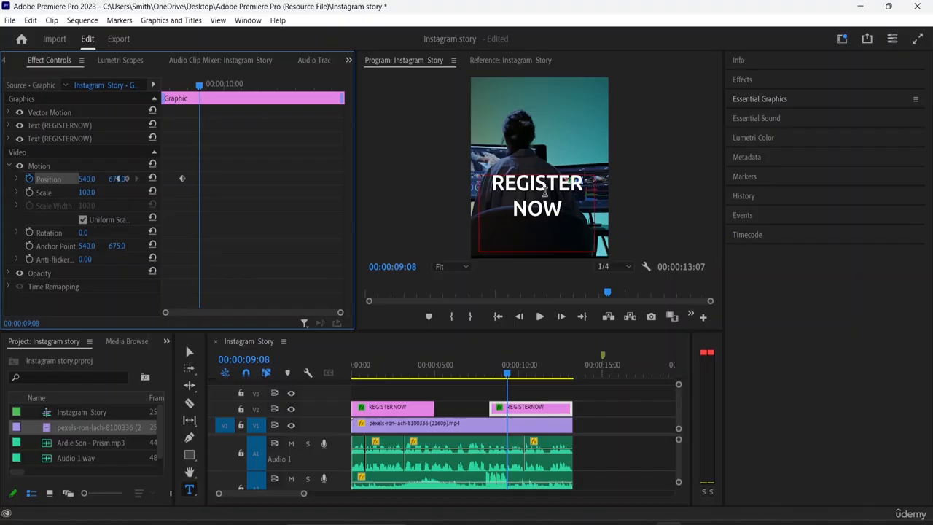
{"action": "left_click", "coordinate": [545, 191]}
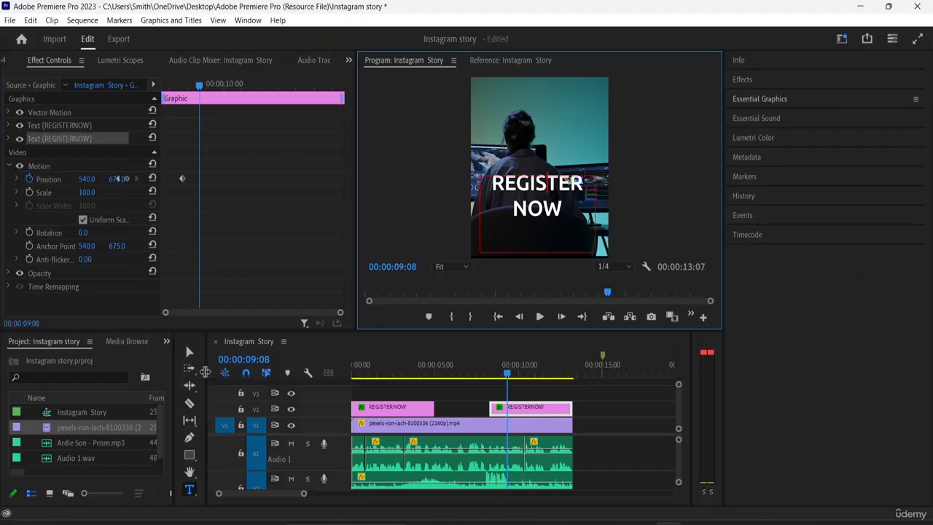
{"action": "left_click", "coordinate": [190, 351]}
{"action": "left_click_drag", "start_coordinate": [581, 219], "coordinate": [581, 60]}
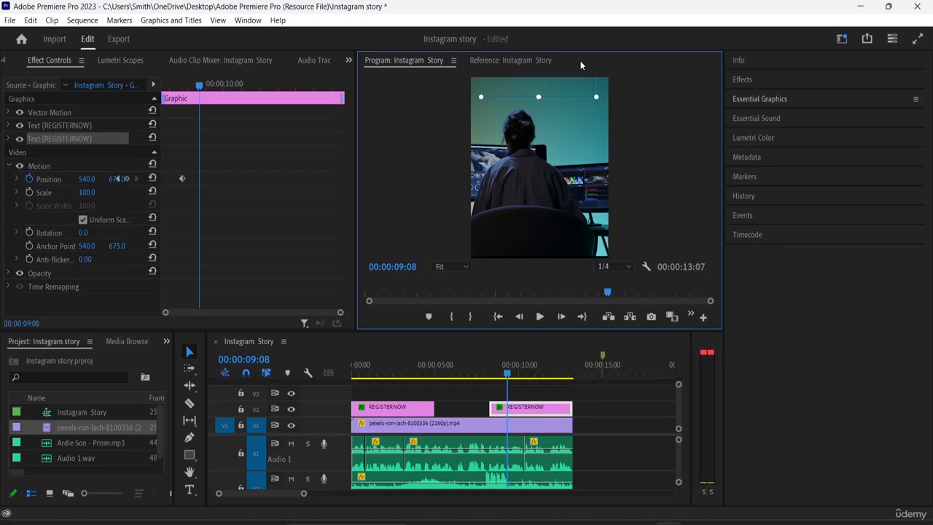
{"action": "mouse_move", "coordinate": [580, 60]}
{"action": "left_mouse_down"}
{"action": "mouse_move", "coordinate": [577, 74]}
{"action": "mouse_move", "coordinate": [576, 64]}
{"action": "left_mouse_up"}
{"action": "left_click_drag", "start_coordinate": [576, 66], "coordinate": [578, 63]}
- At 00:00:10:21, return the REGISTER NOW text to the lower half of the frame and keyframe the graphic's Position below the frame
{"action": "left_click_drag", "start_coordinate": [178, 82], "coordinate": [254, 94]}
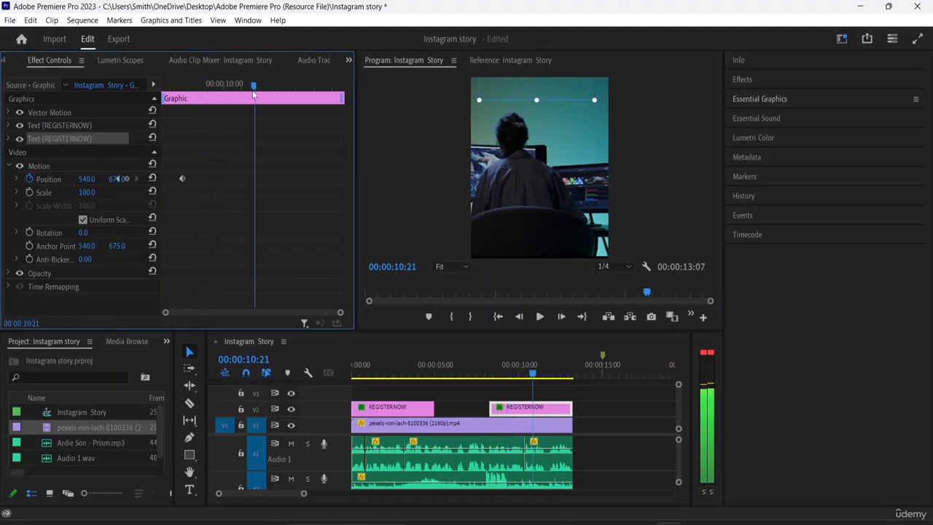
{"action": "left_click", "coordinate": [557, 107]}
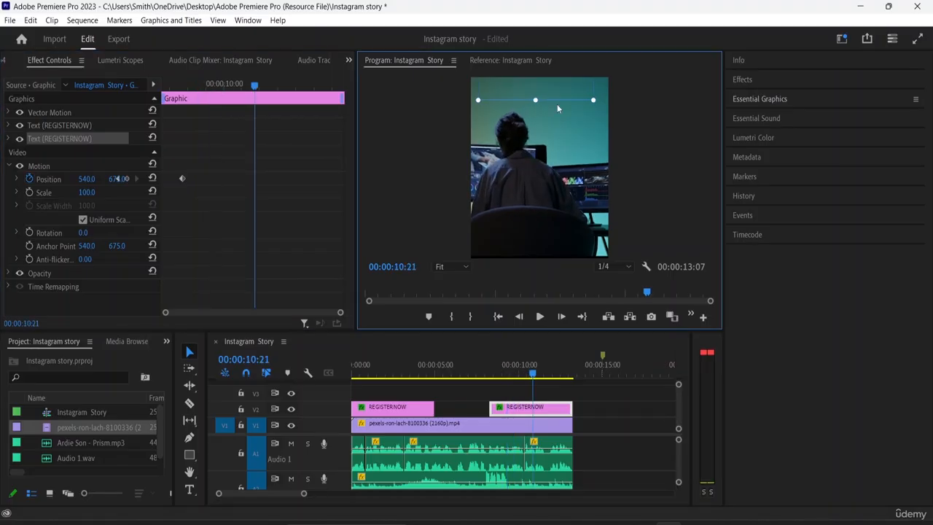
{"action": "left_click_drag", "start_coordinate": [557, 107], "coordinate": [559, 235]}
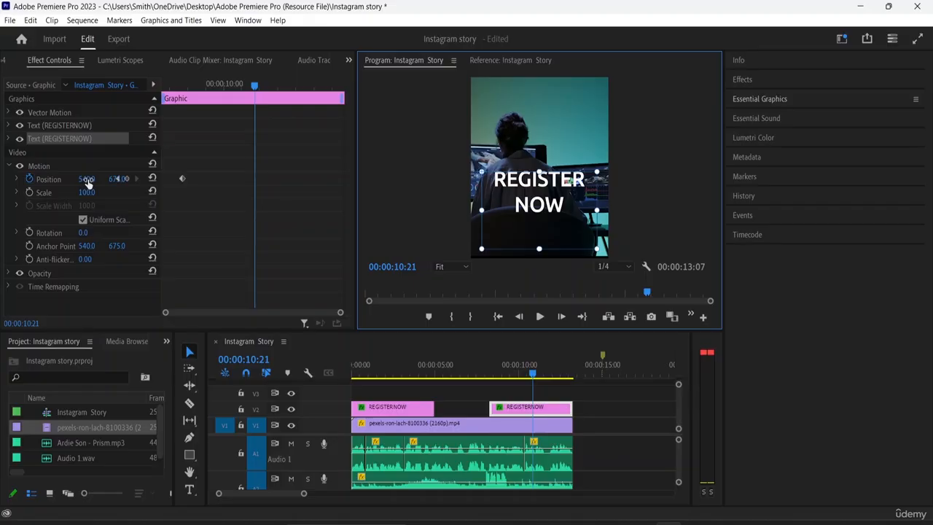
{"action": "left_click_drag", "start_coordinate": [115, 179], "coordinate": [105, 60]}
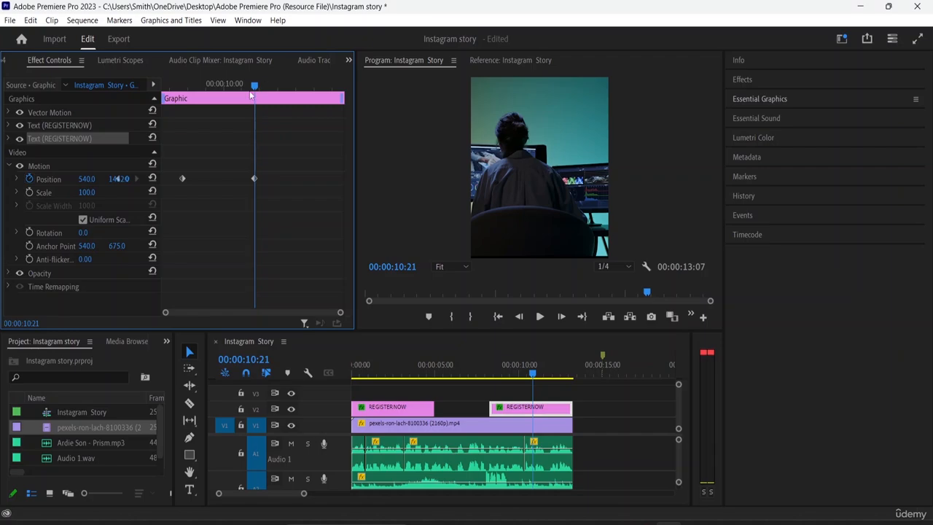
- Play back the second graphic's exit animation, and the sequence from 00:00:00:00 through that animation
{"action": "left_click_drag", "start_coordinate": [250, 83], "coordinate": [146, 86]}
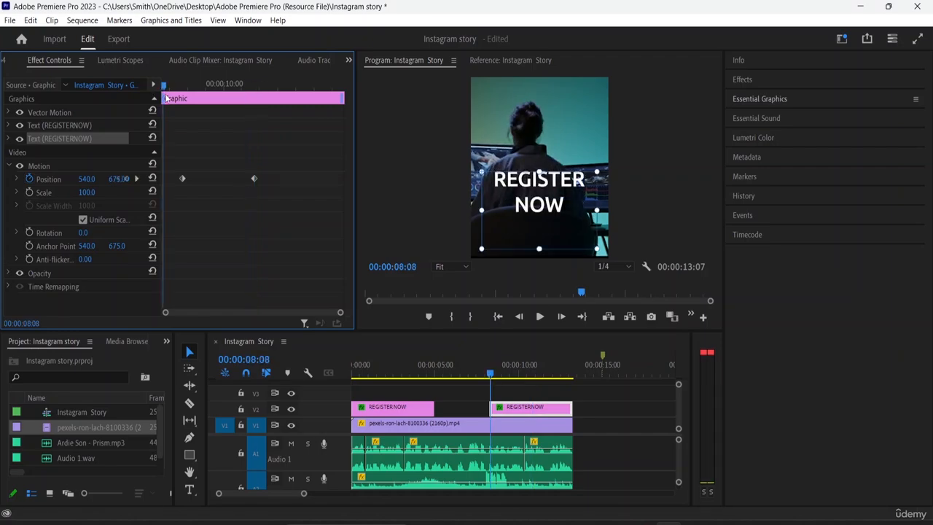
{"action": "key", "text": "space"}
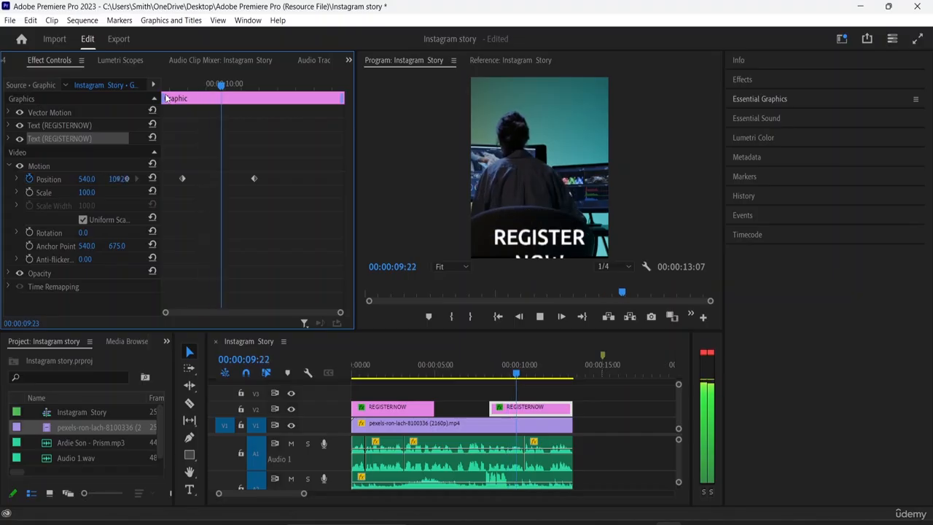
{"action": "key", "text": "space"}
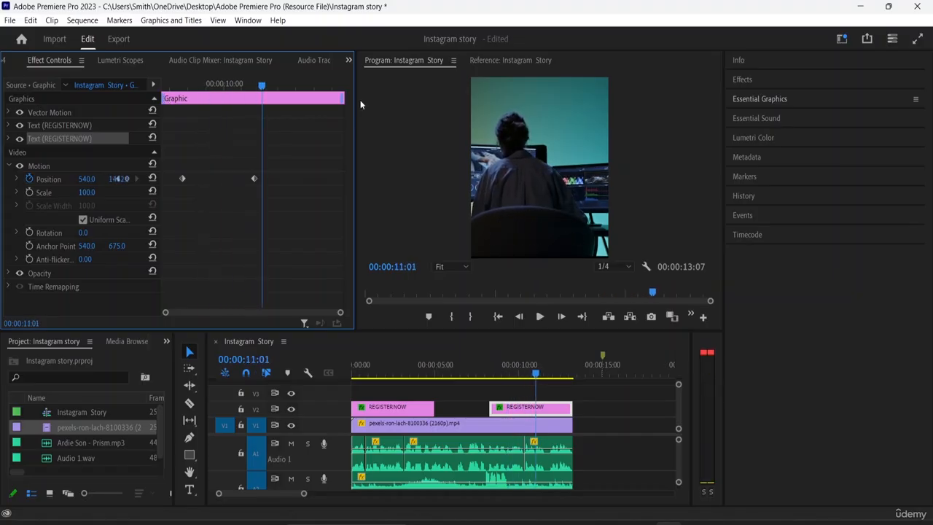
{"action": "left_click_drag", "start_coordinate": [533, 377], "coordinate": [355, 380]}
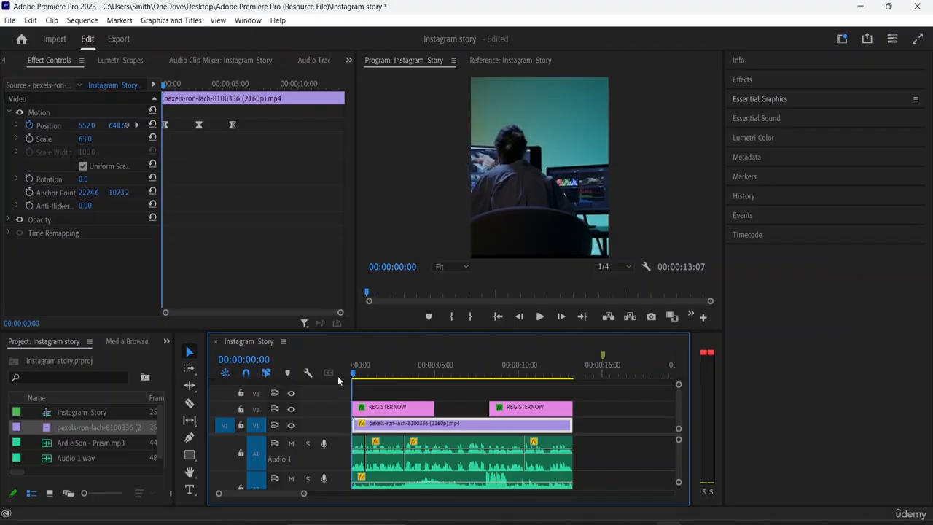
{"action": "key", "text": "space"}
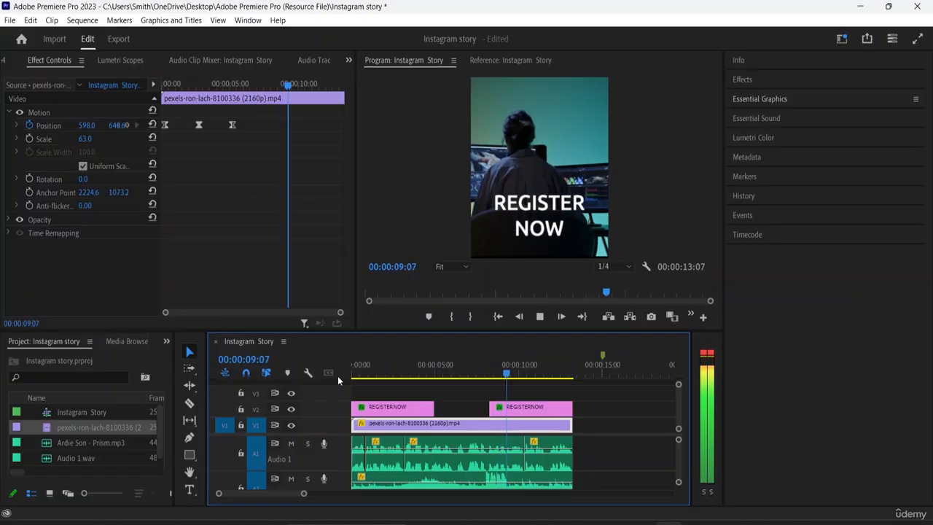
{"action": "key", "text": "space"}
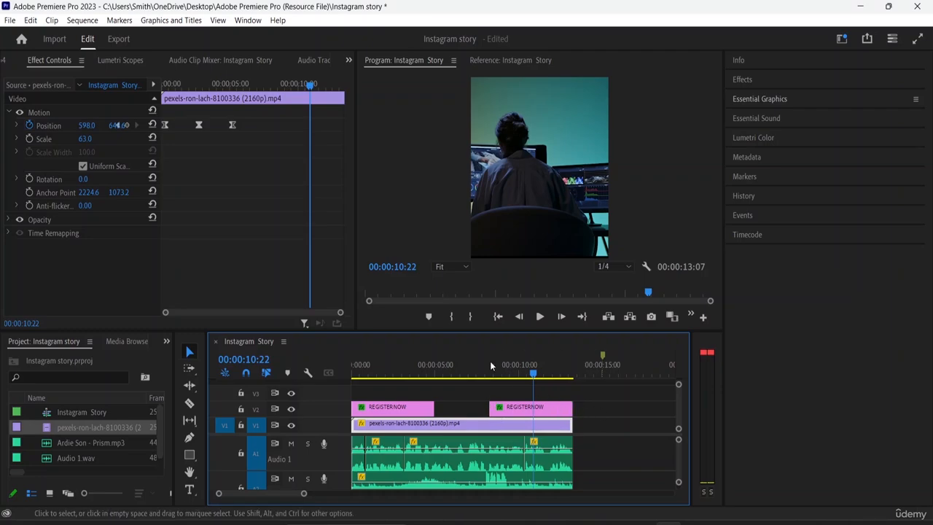
- Show the footage's Lumetri scopes and lower its Lumetri Color creative intensity to 53.8
{"action": "left_click", "coordinate": [762, 97]}
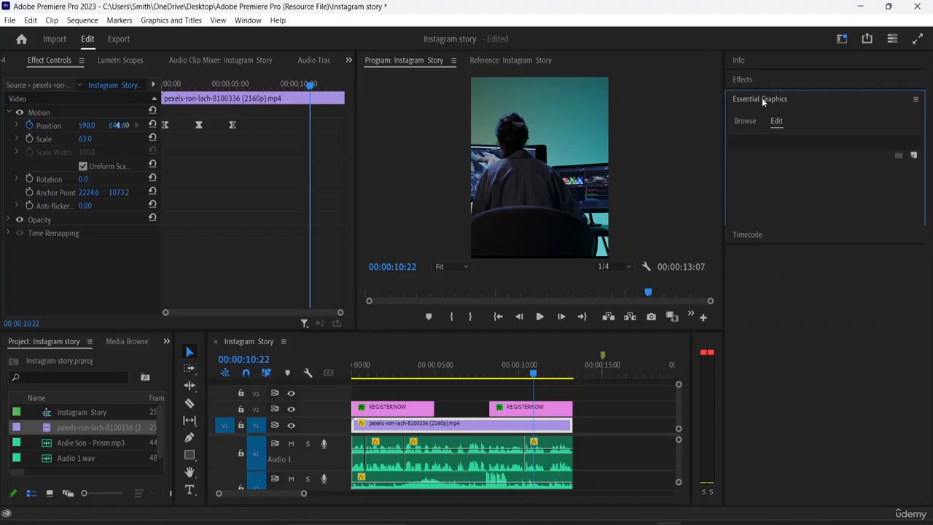
{"action": "left_click", "coordinate": [762, 98]}
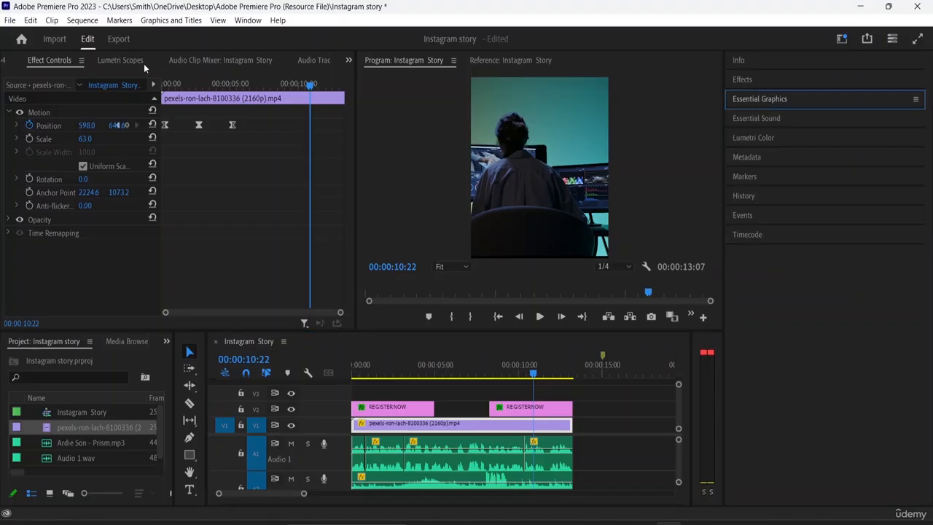
{"action": "left_click", "coordinate": [123, 61]}
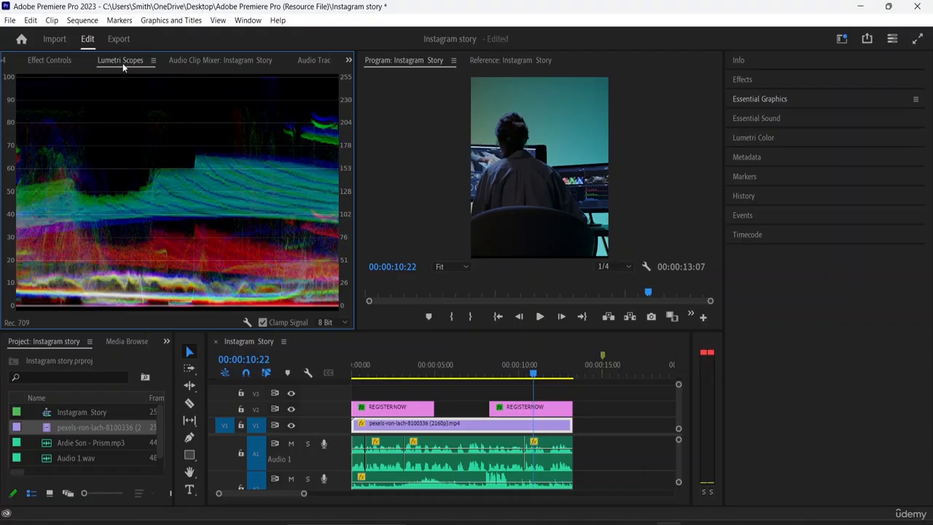
{"action": "left_click", "coordinate": [762, 137]}
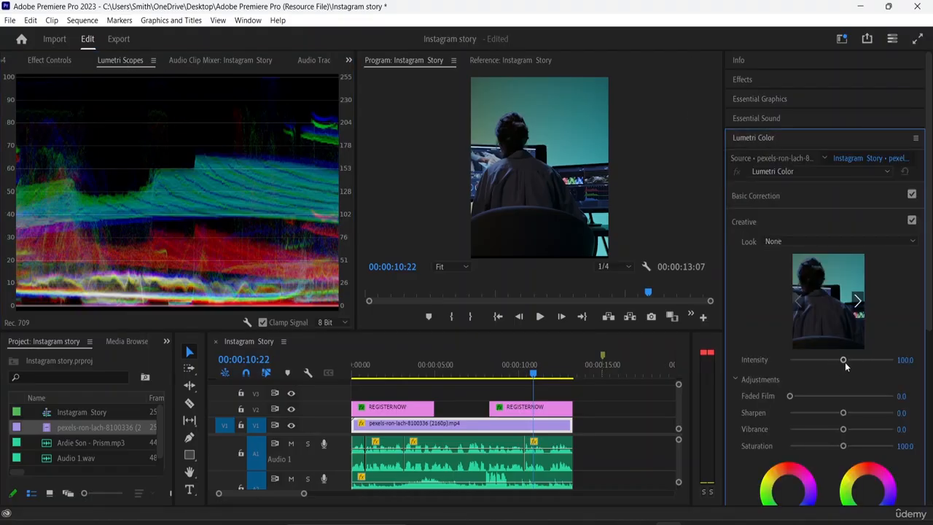
{"action": "left_click", "coordinate": [825, 359]}
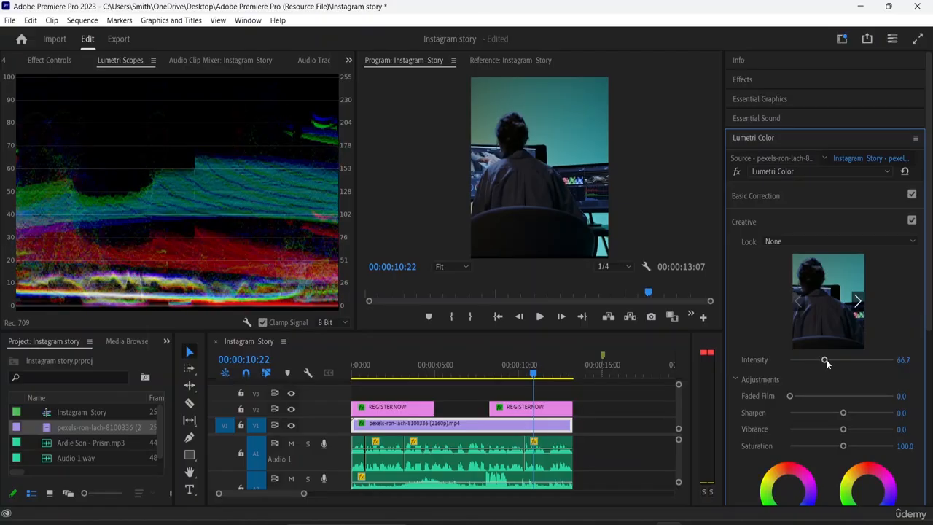
{"action": "left_click", "coordinate": [32, 59]}
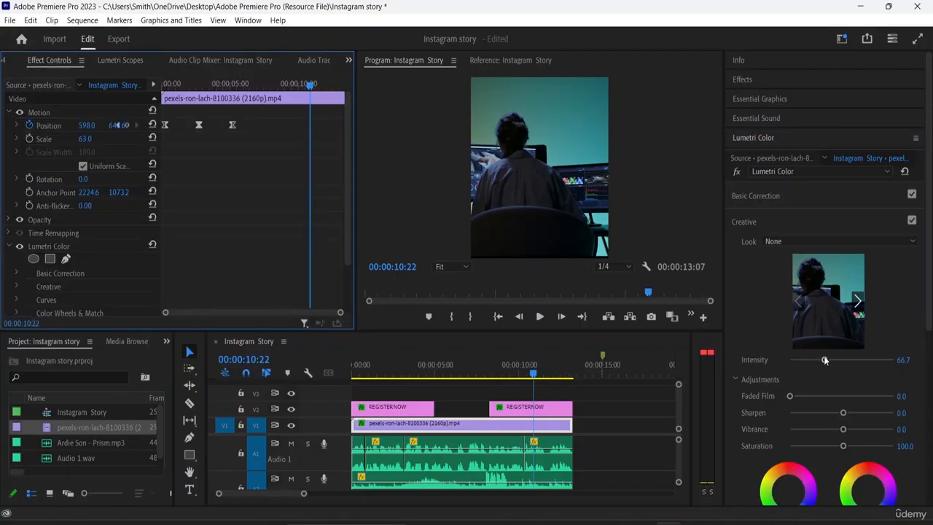
{"action": "mouse_move", "coordinate": [825, 359]}
{"action": "left_mouse_down"}
{"action": "mouse_move", "coordinate": [868, 361]}
{"action": "mouse_move", "coordinate": [818, 361]}
{"action": "left_mouse_up"}
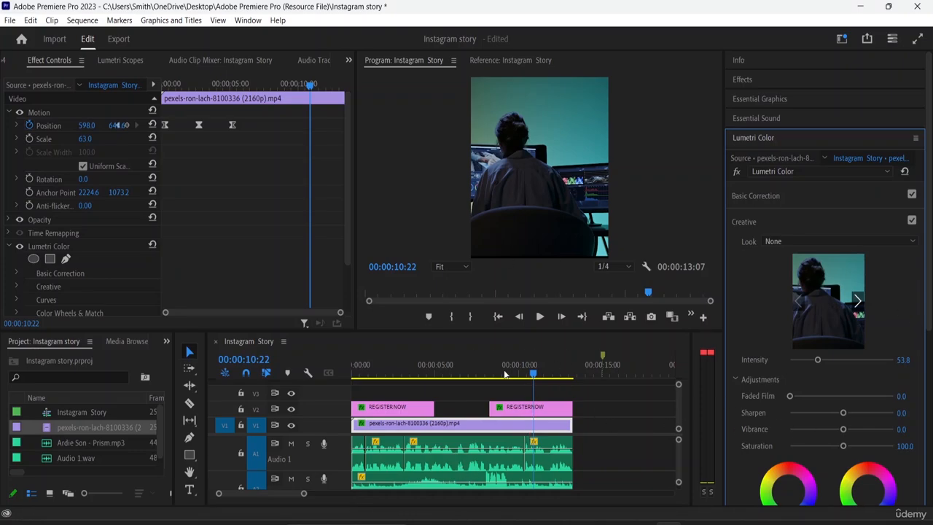
- Play back the colour-adjusted sequence from 00:00:00:00 and look over the footage's Lumetri Color effect settings
{"action": "left_click_drag", "start_coordinate": [515, 374], "coordinate": [345, 381]}
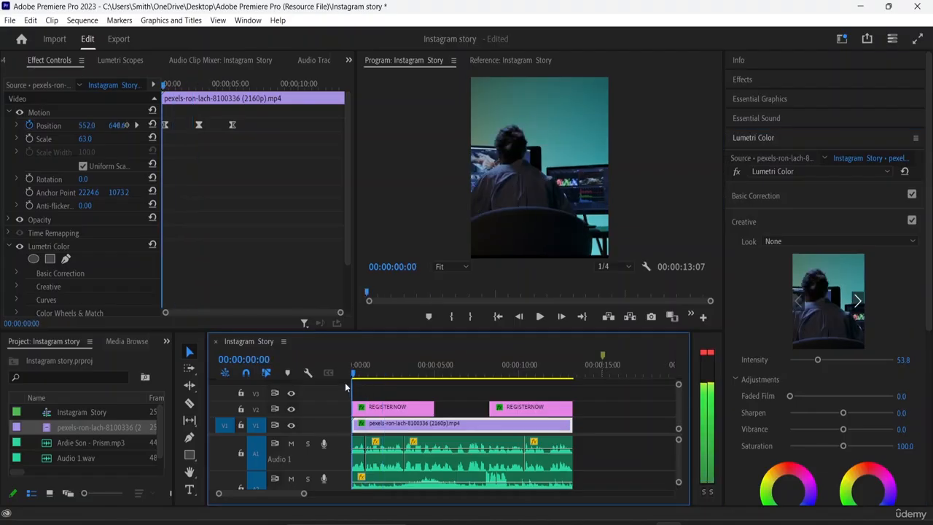
{"action": "key", "text": "space"}
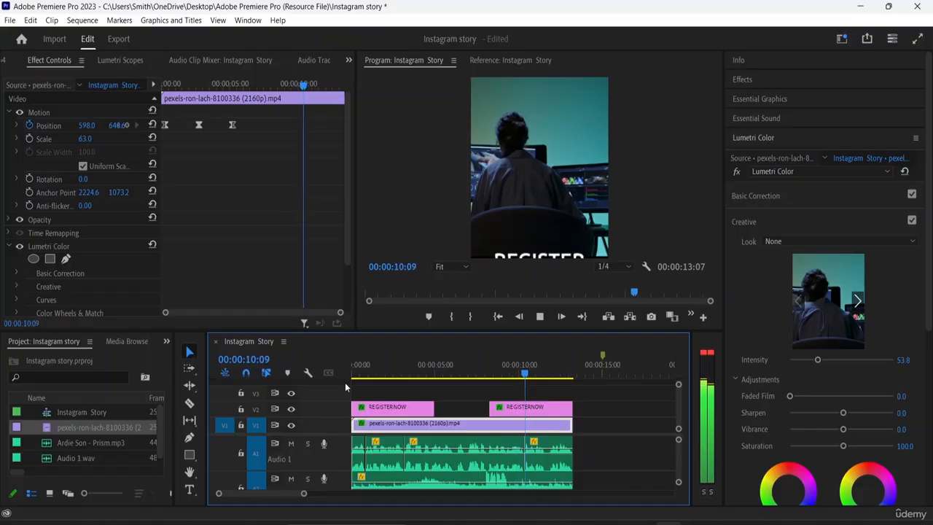
{"action": "key", "text": "space"}
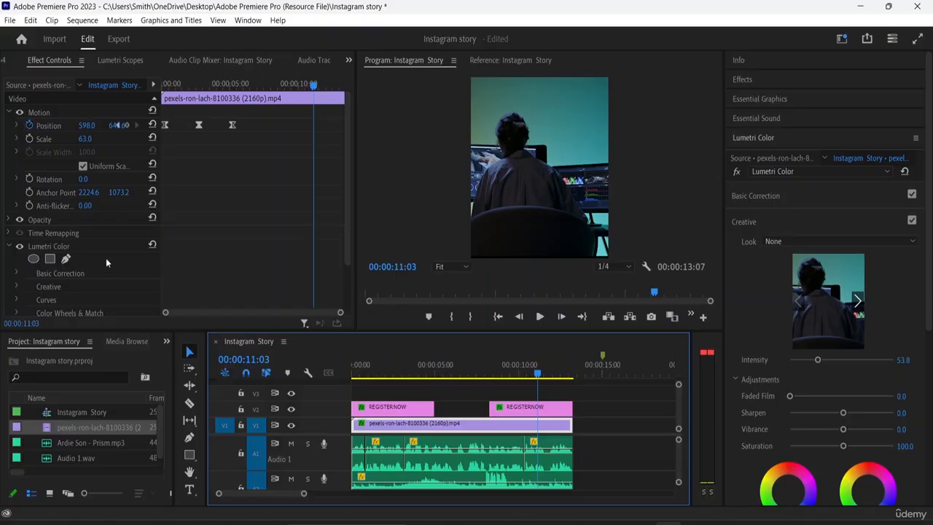
{"action": "scroll", "coordinate": [88, 269], "scroll_direction": "down", "scroll_amount": 3}
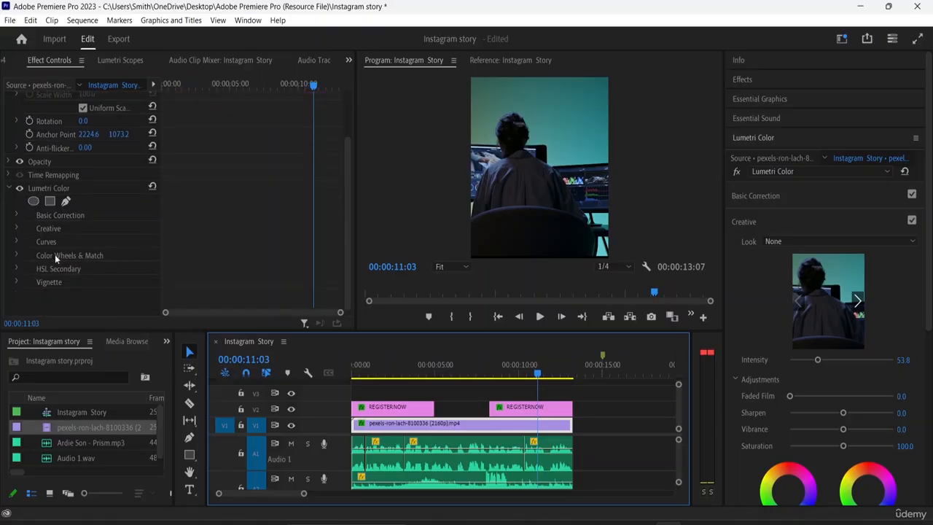
{"action": "scroll", "coordinate": [79, 190], "scroll_direction": "up", "scroll_amount": 3}
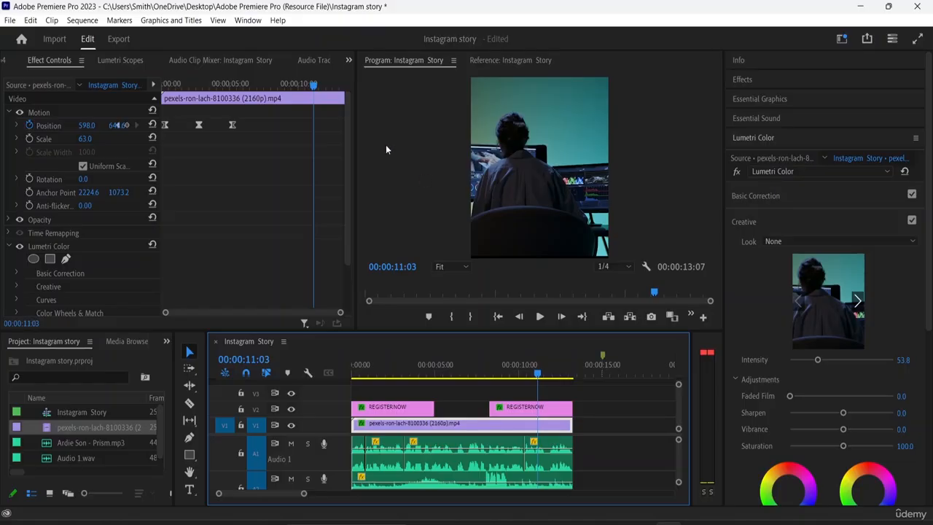
- Preview the sequence in the export settings and export the Entire Source as Instagram Story_1.mp4 in H.264 with Match Source - Adaptive High Bitrate
{"action": "left_click", "coordinate": [117, 38]}
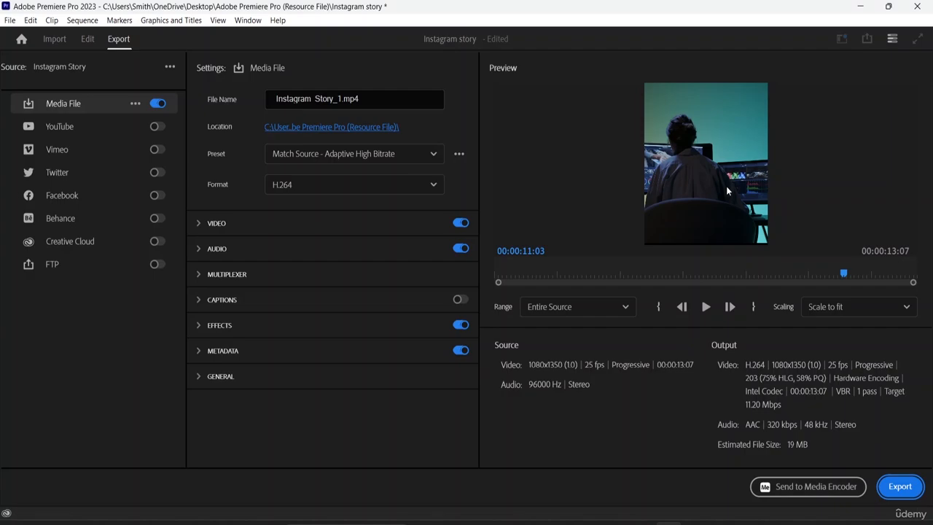
{"action": "left_click", "coordinate": [706, 306]}
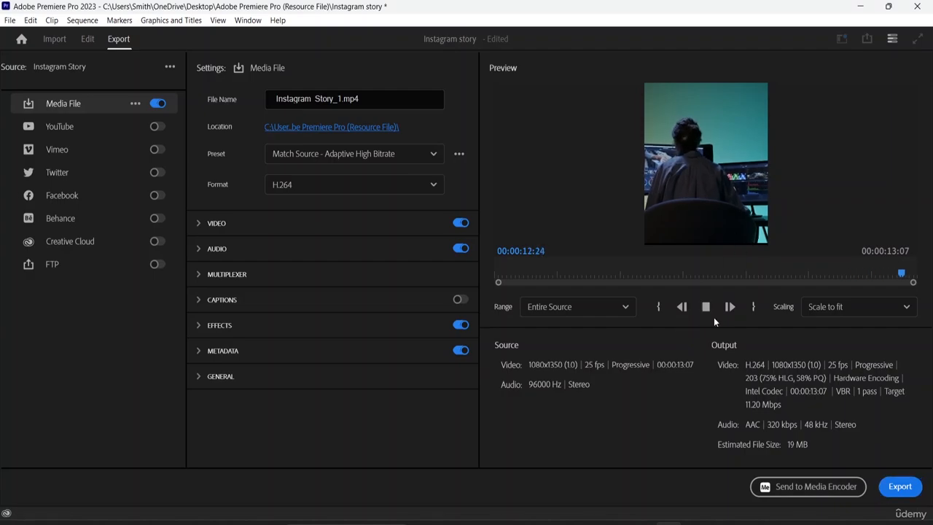
{"action": "left_click_drag", "start_coordinate": [910, 274], "coordinate": [460, 269]}
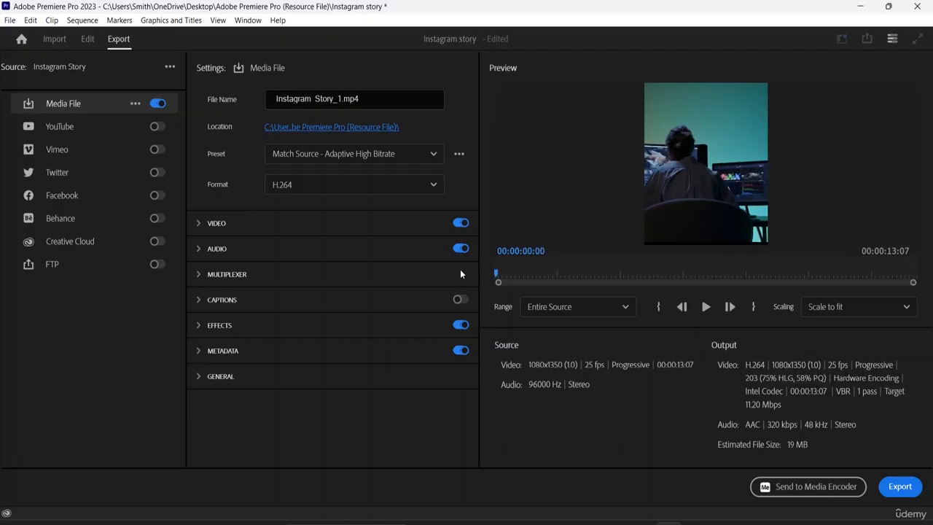
{"action": "left_click", "coordinate": [705, 306]}
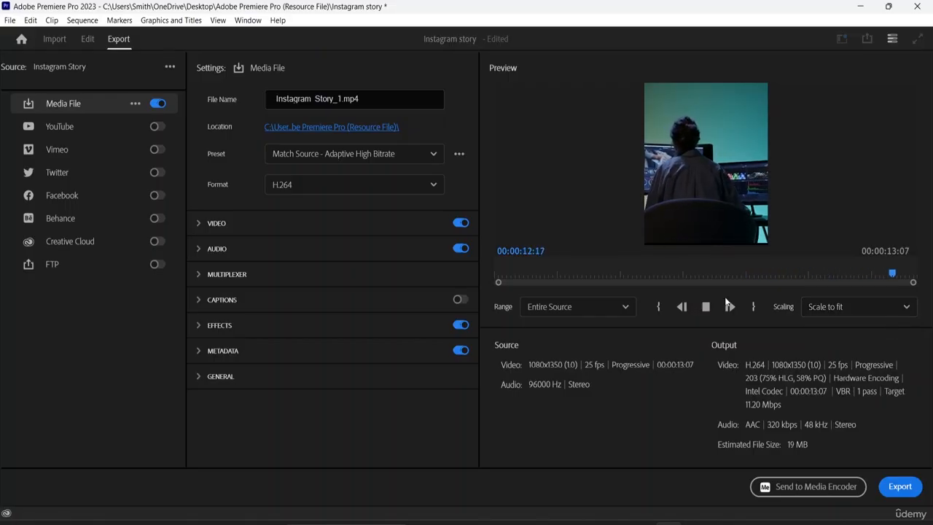
{"action": "left_click", "coordinate": [617, 307]}
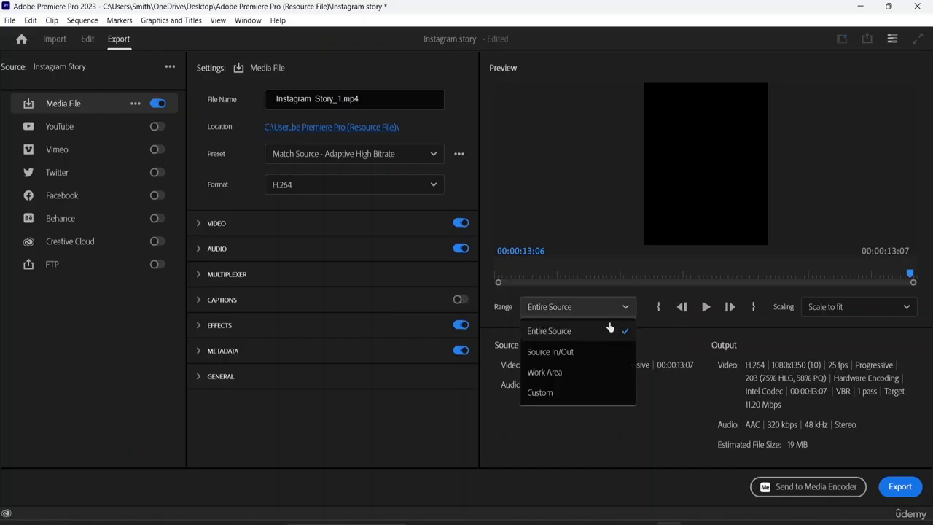
{"action": "left_click", "coordinate": [563, 333]}
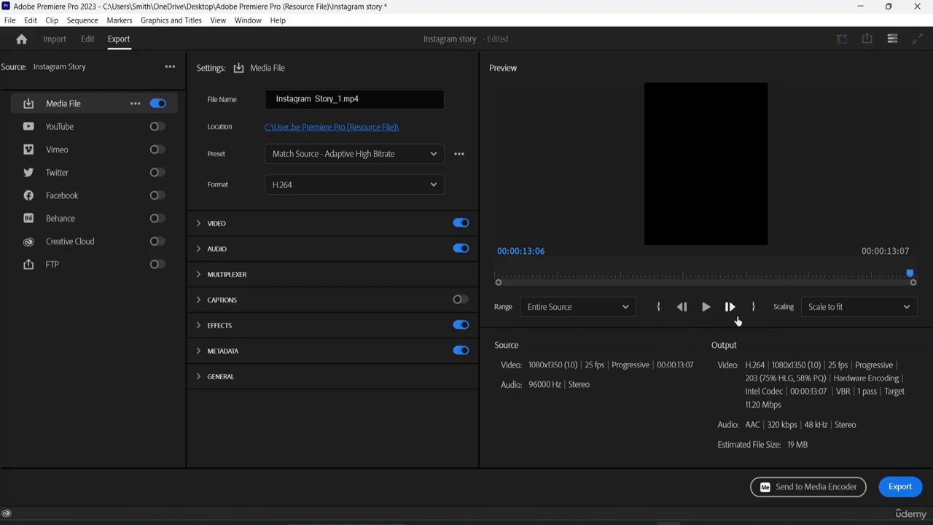
{"action": "left_click", "coordinate": [902, 481]}
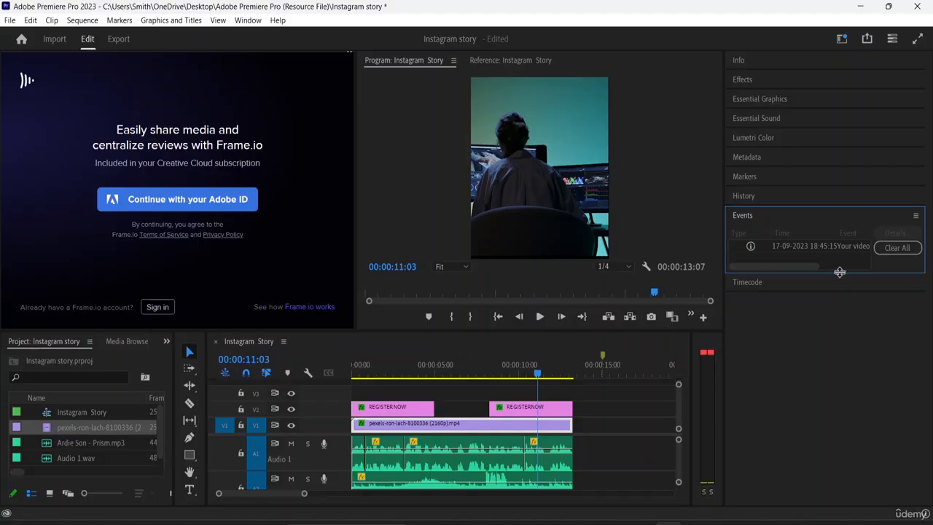
- Enlarge the events list, read the export event's details and close them
{"action": "left_click_drag", "start_coordinate": [839, 272], "coordinate": [852, 478]}
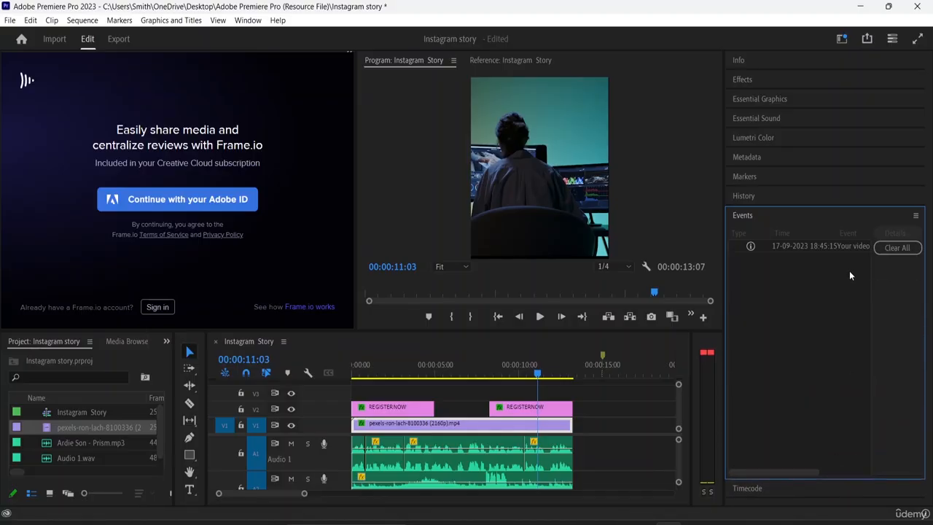
{"action": "left_click", "coordinate": [820, 247]}
{"action": "left_click", "coordinate": [876, 233]}
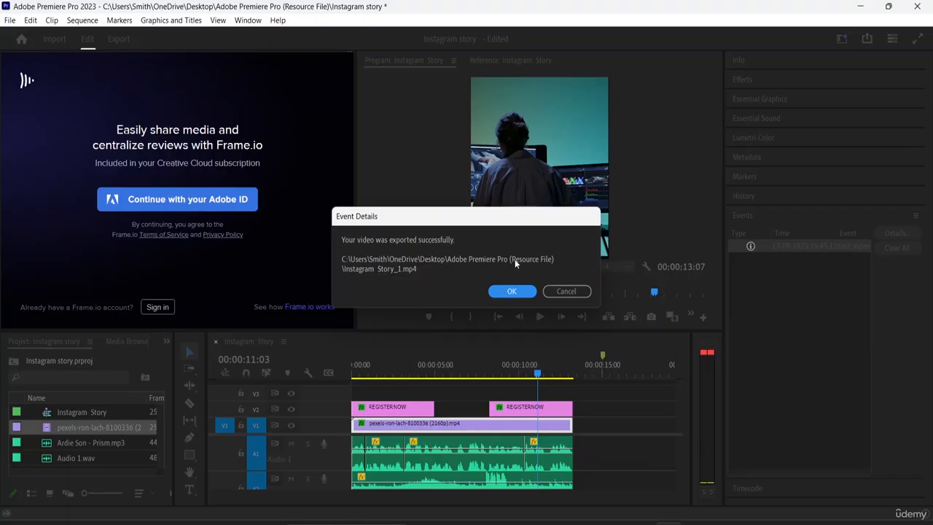
{"action": "left_click", "coordinate": [517, 291]}
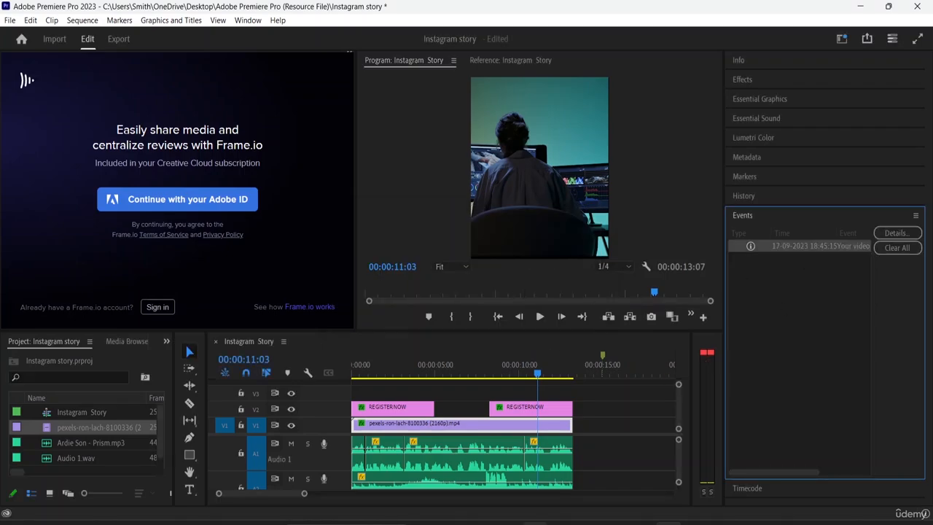
- Switch to File Explorer and open the Adobe Premiere Pro (Resource File) folder that holds the exported video
{"action": "left_click", "coordinate": [535, 524]}
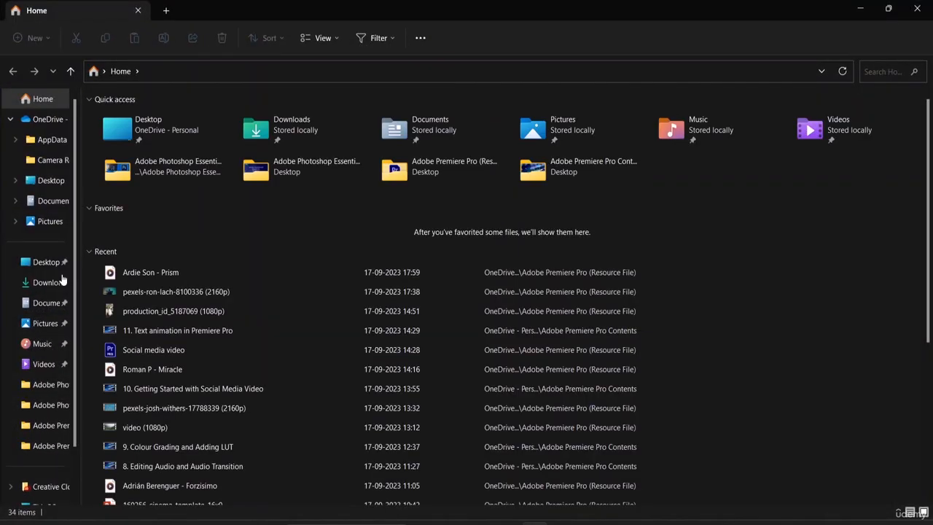
{"action": "left_click", "coordinate": [58, 427]}
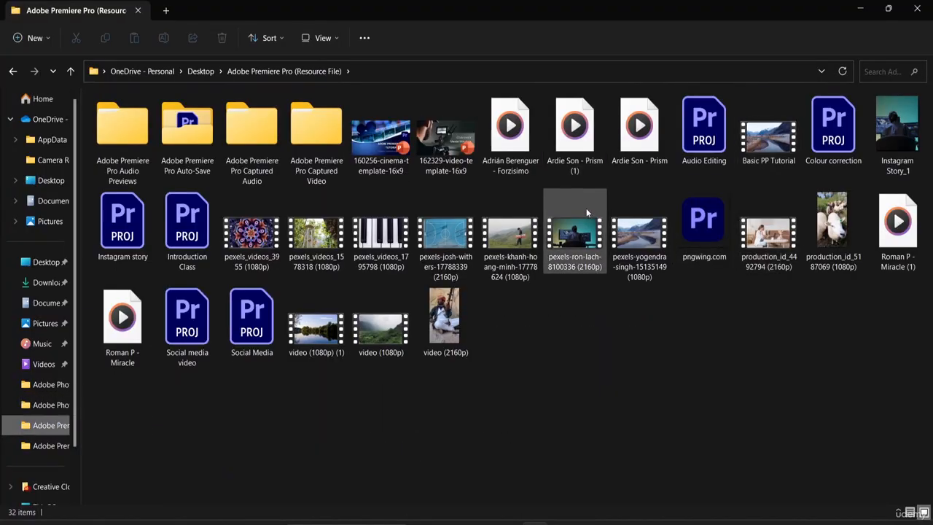